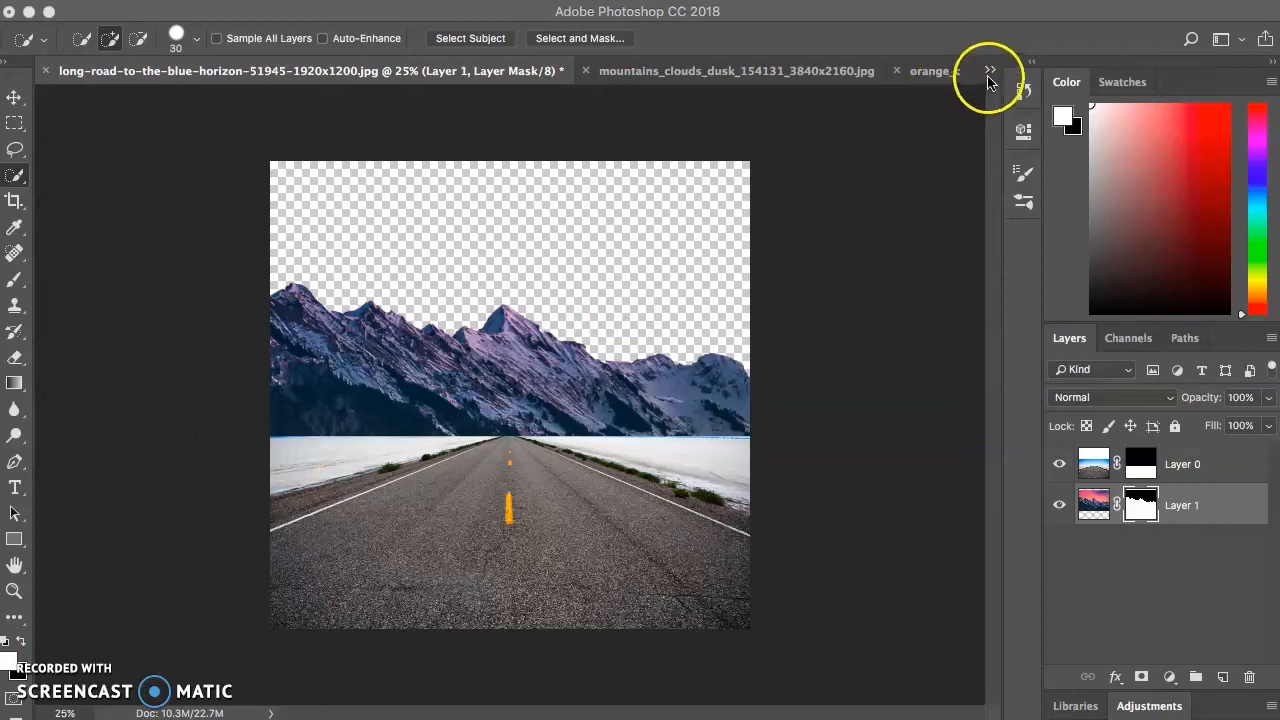
left_click(991, 71)
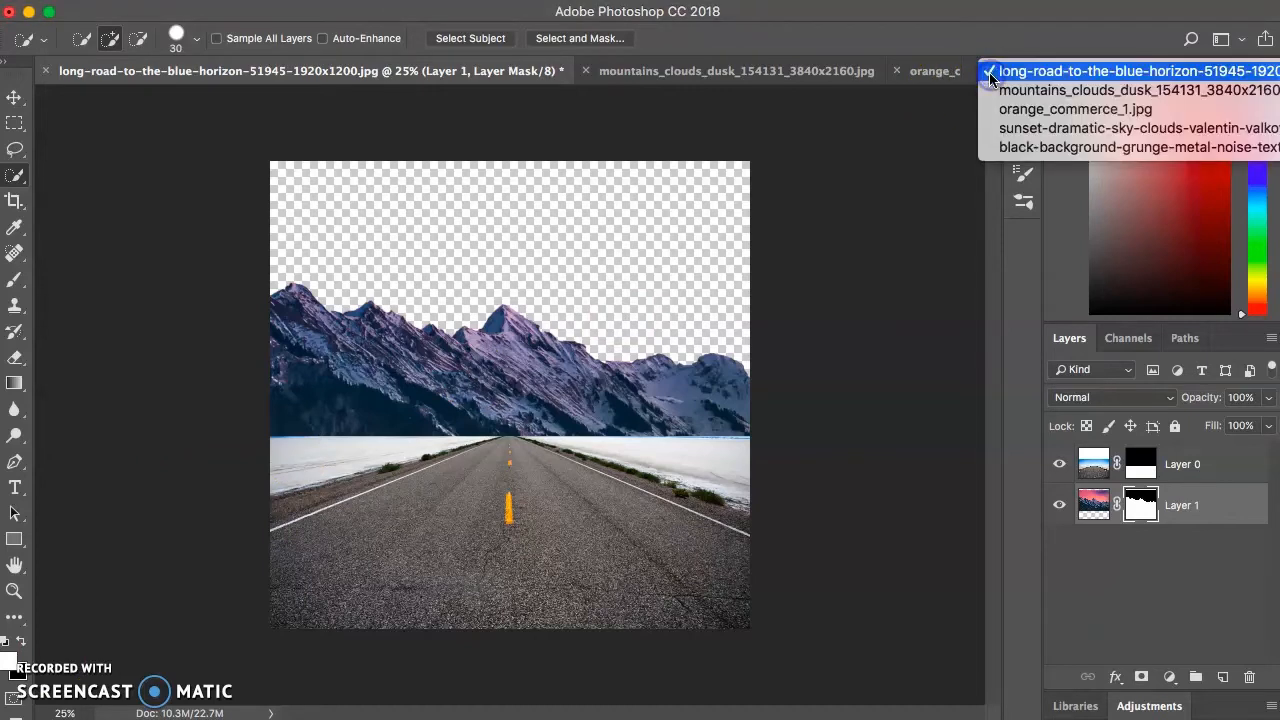
- Copy the entire sunset-dramatic-sky-clouds image and paste it into the long-road-to-the-blue-horizon document
left_click(1024, 133)
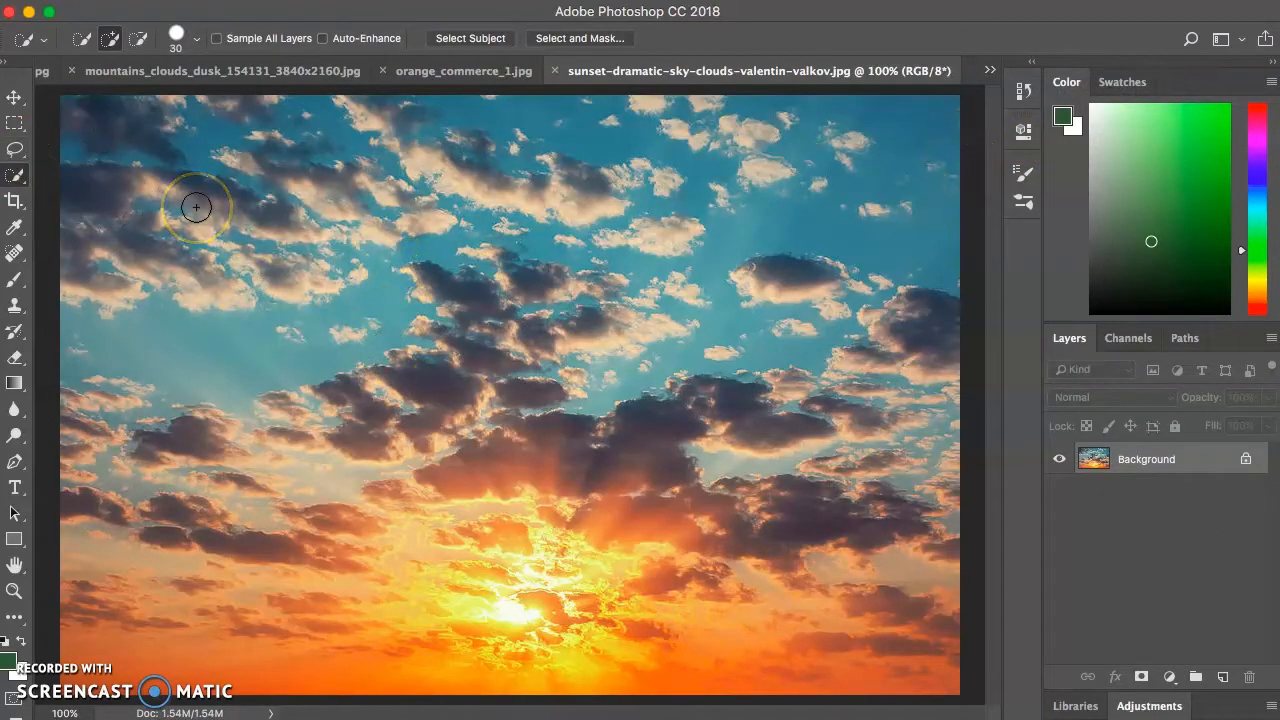
key("super+a")
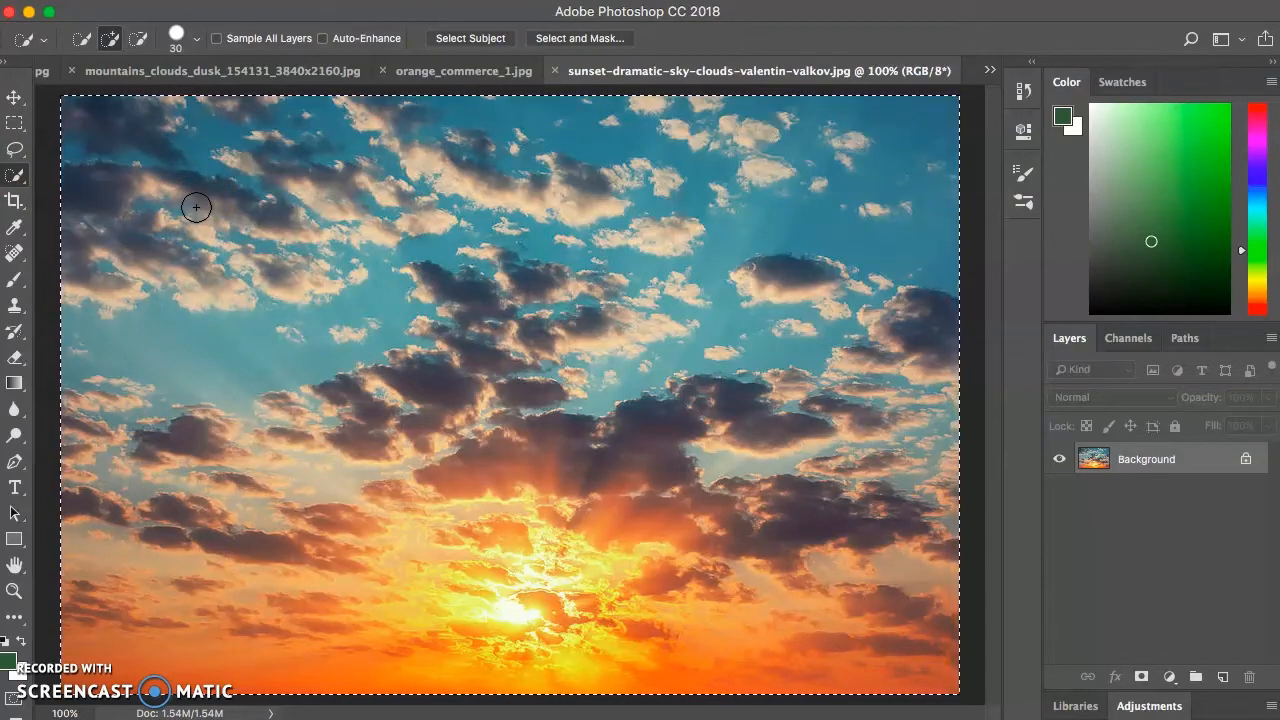
left_click(992, 72)
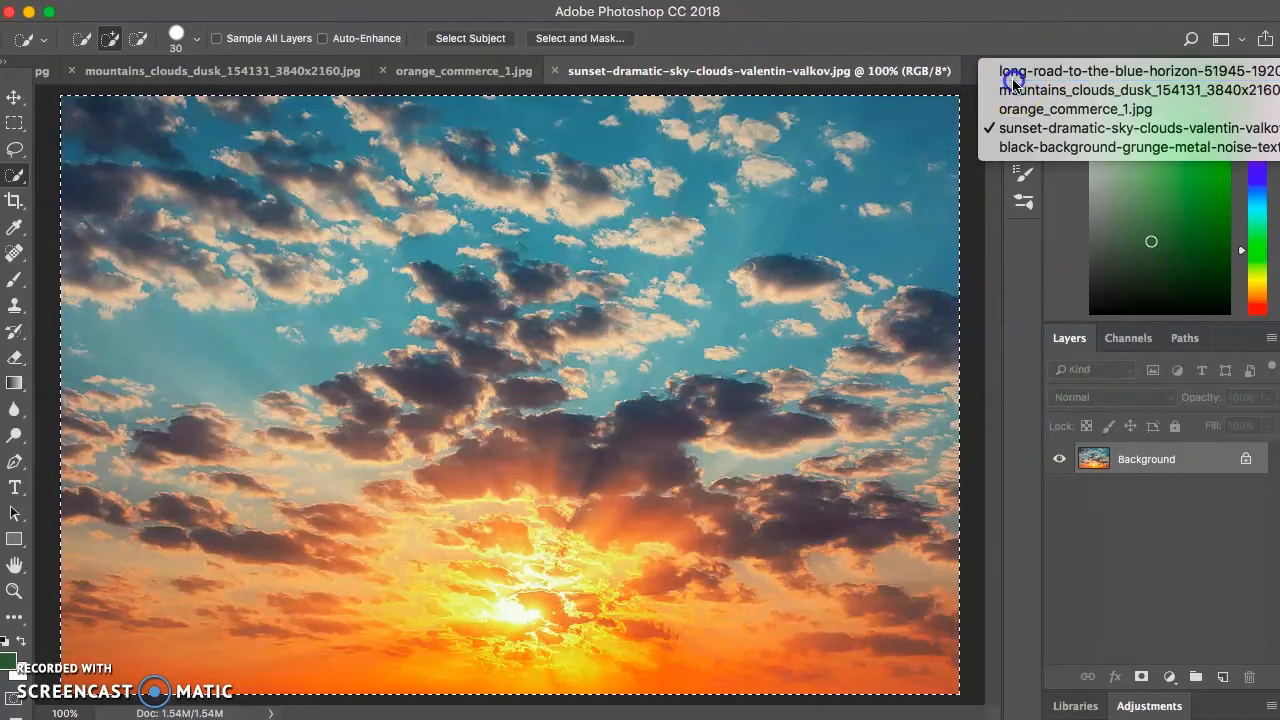
left_click(1008, 64)
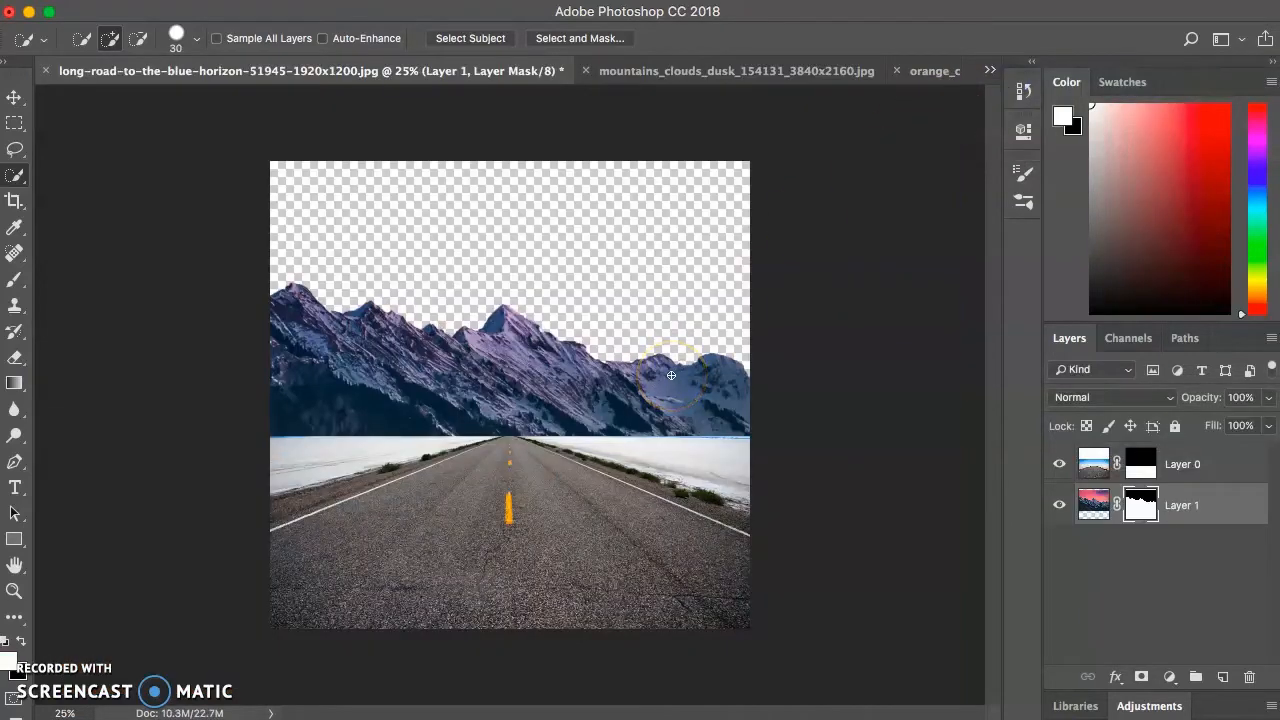
key("super+v")
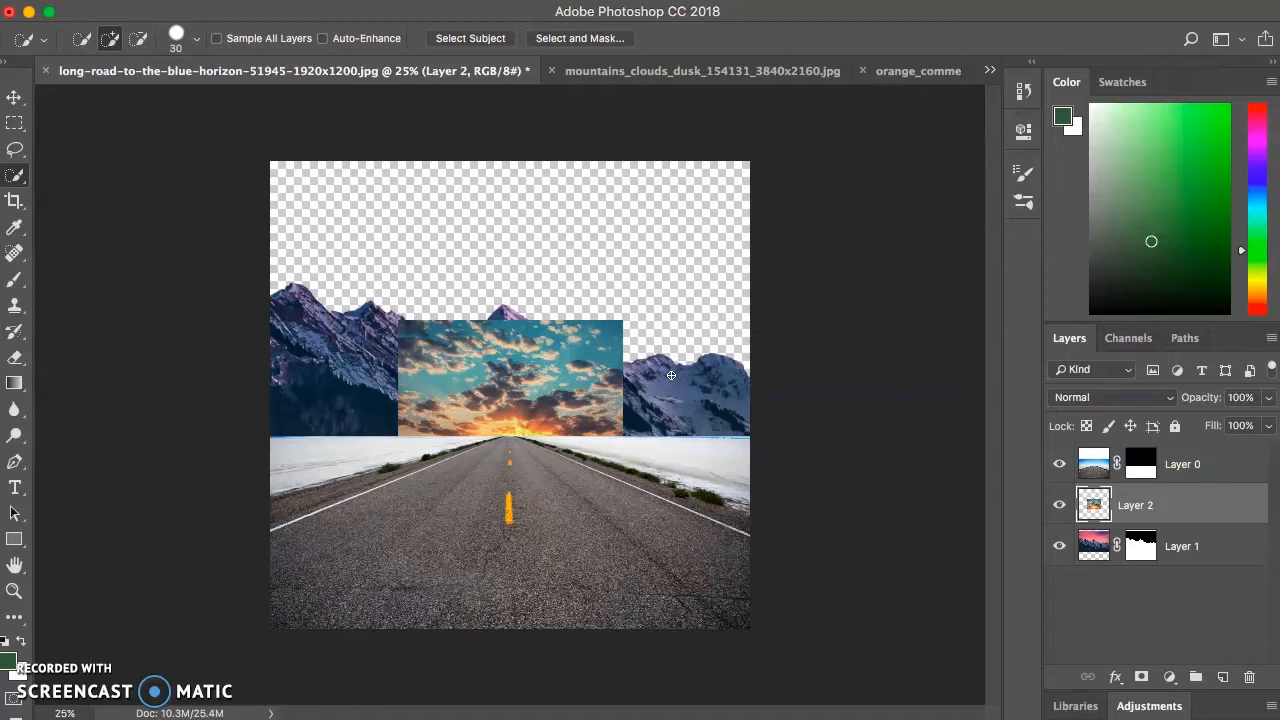
- Move the pasted sunset sky to the canvas's upper-left corner and scale it proportionally to about 216% so it spans the canvas width
left_click(14, 97)
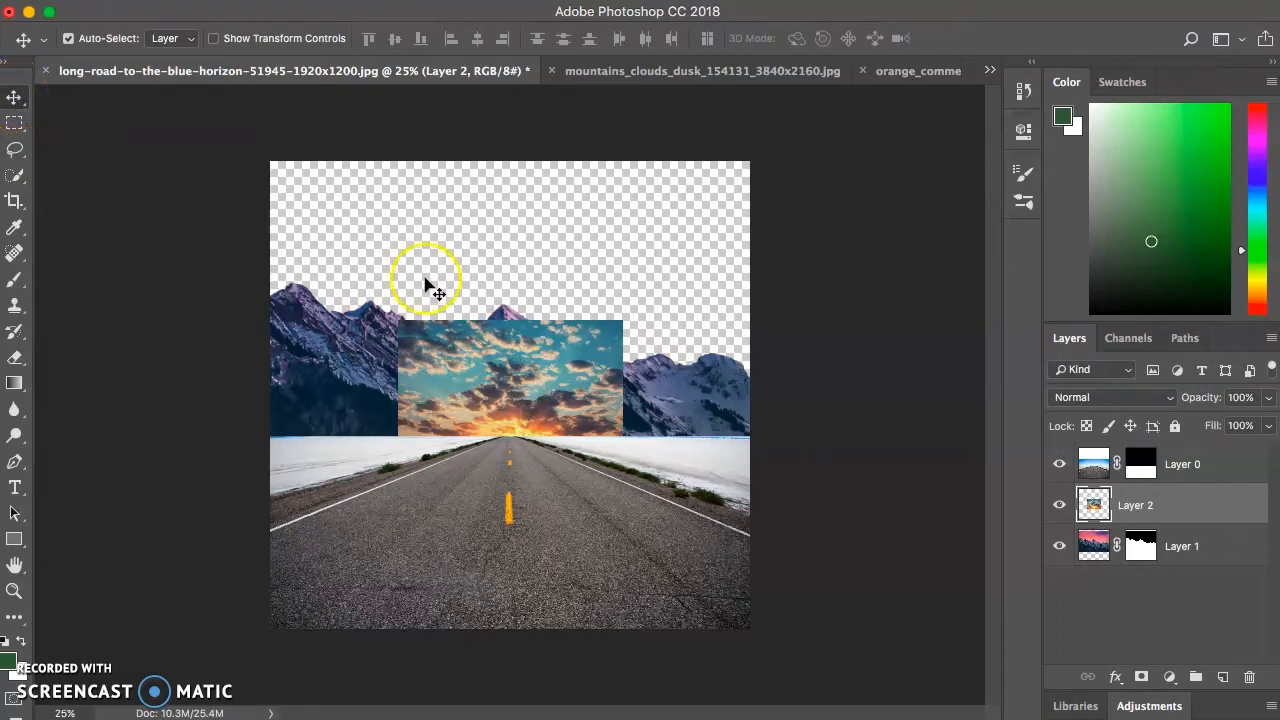
left_click_drag(516, 382, 389, 229)
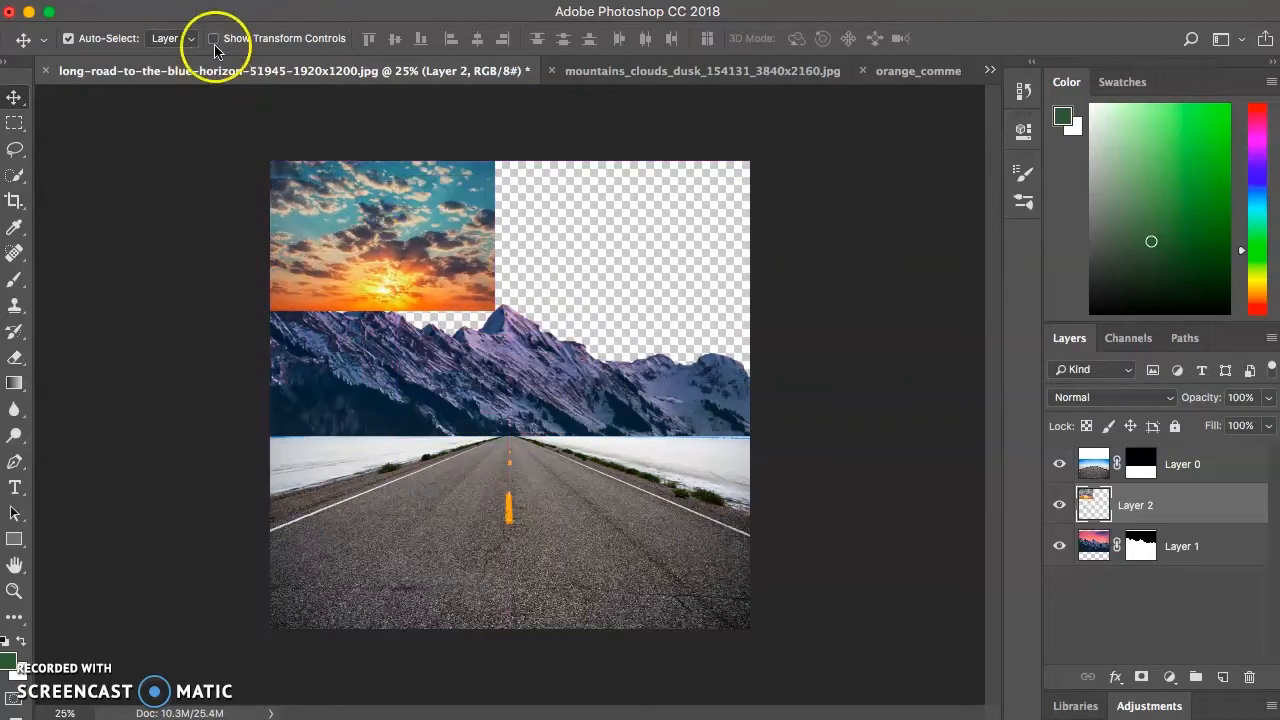
left_click(212, 4)
mouse_move(271, 429)
left_click(548, 450)
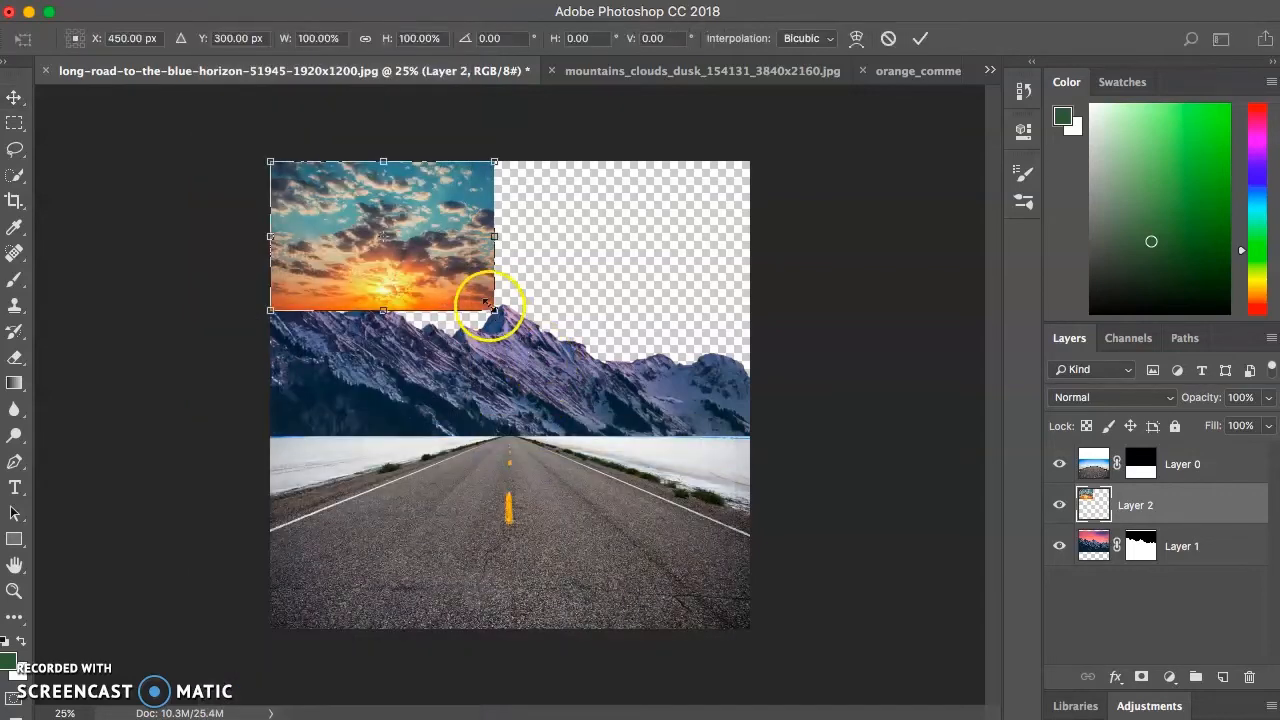
left_click_drag(494, 310, 779, 450)
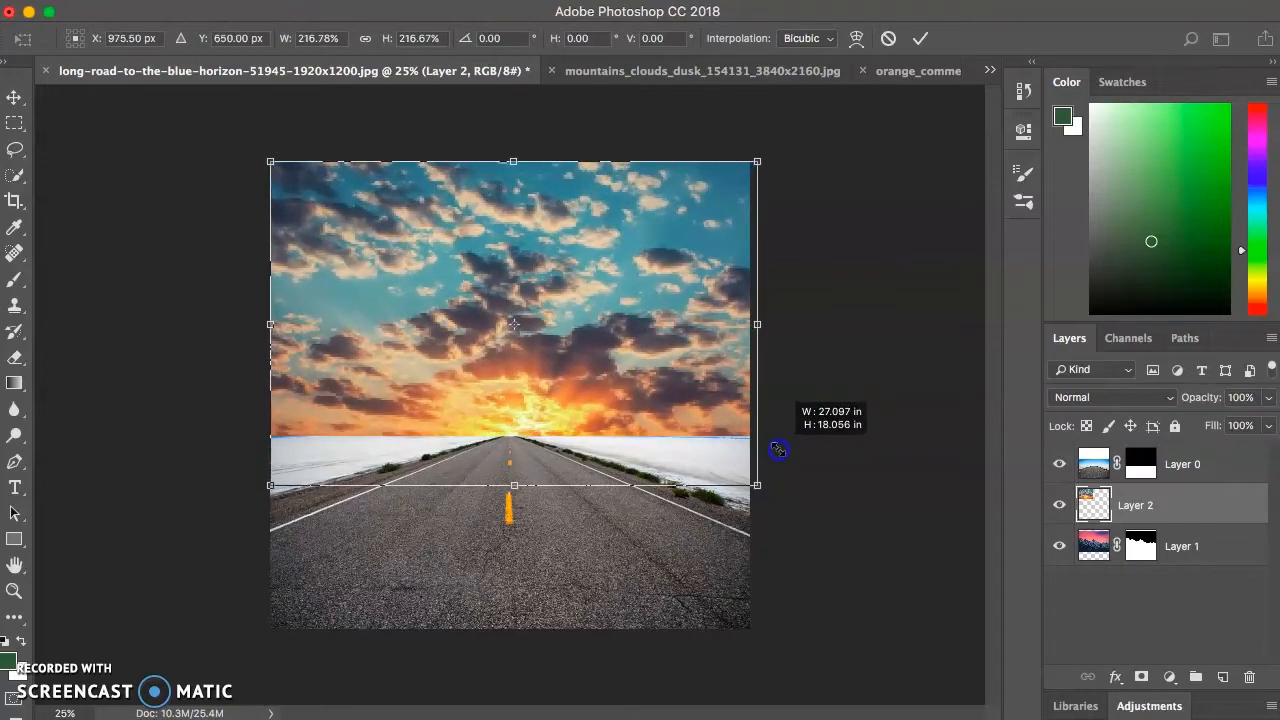
left_click_drag(778, 449, 778, 448)
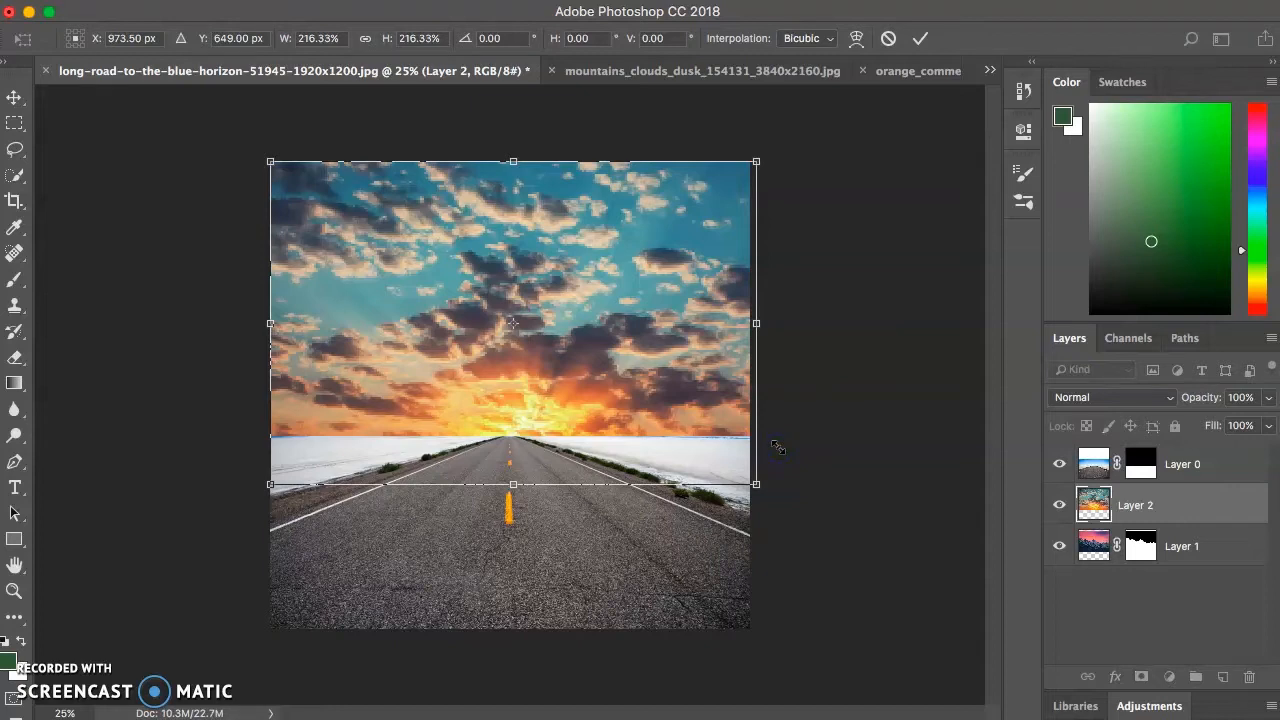
key("Return")
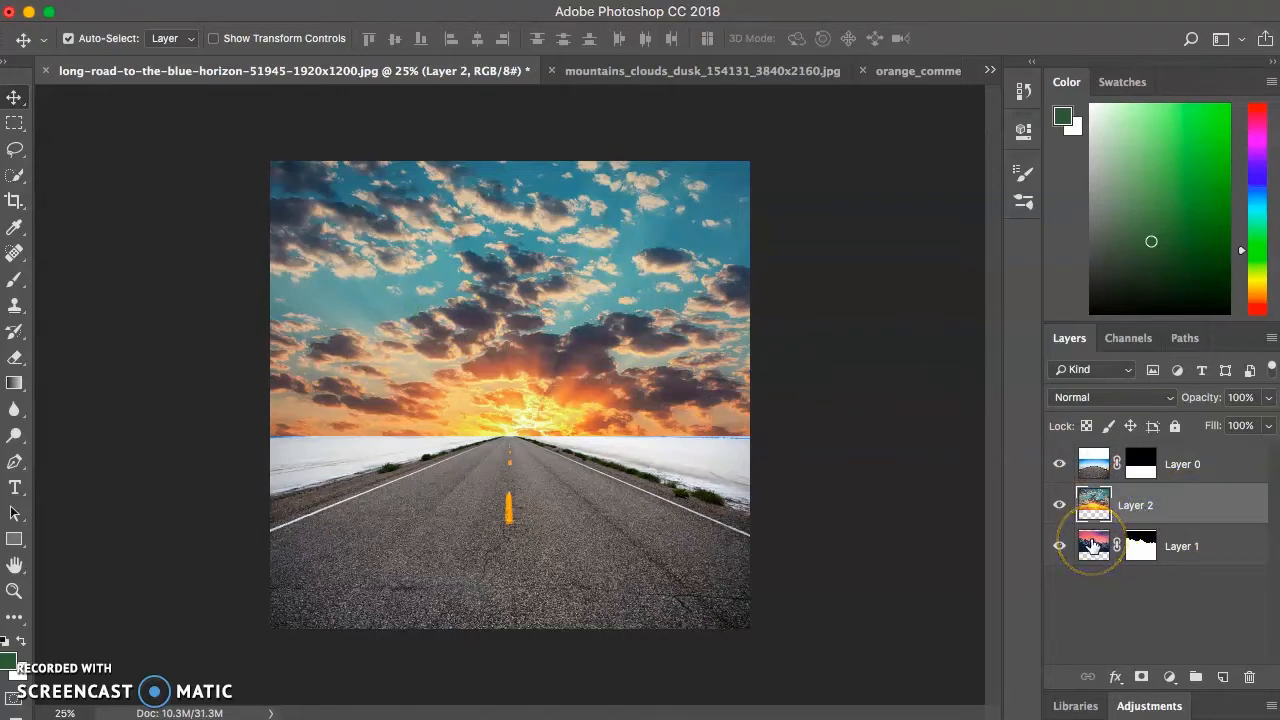
- Place the sky layer below the mountain layer and shift the sky upward so its sun sits just above the central peak
left_click(1207, 505)
left_click_drag(1207, 507, 1197, 556)
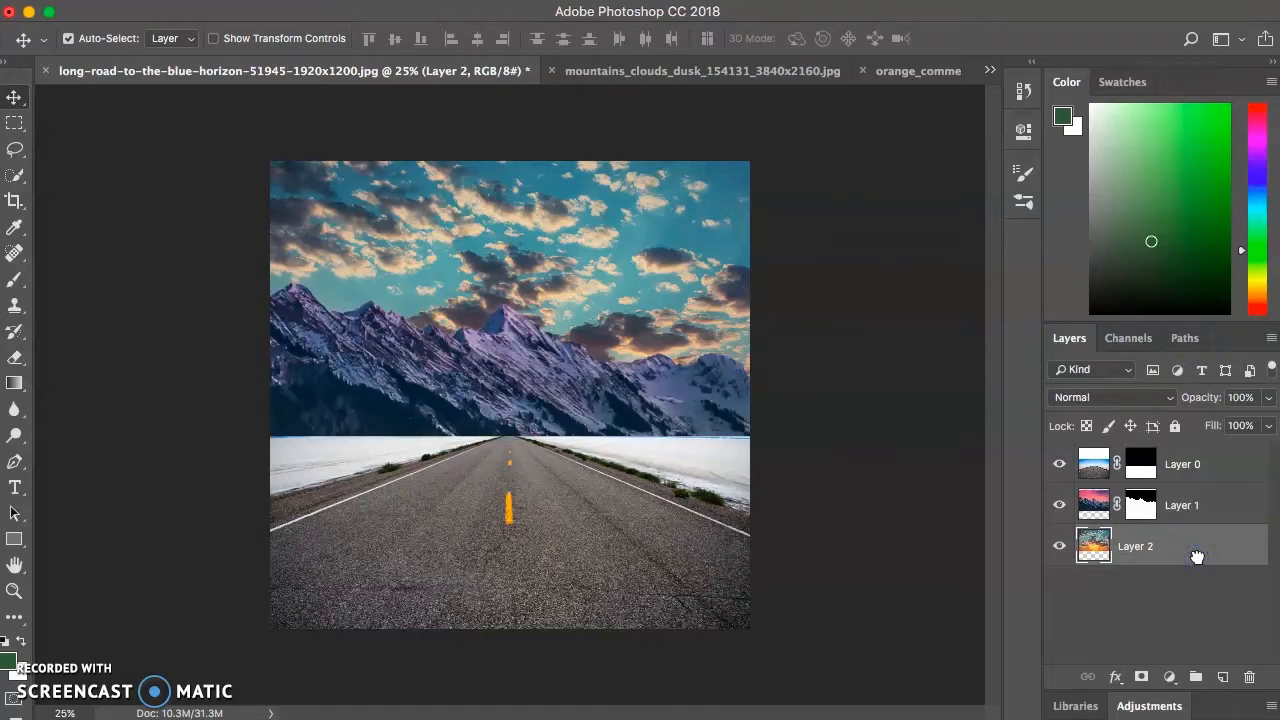
left_click(17, 98)
left_click_drag(534, 266, 522, 170)
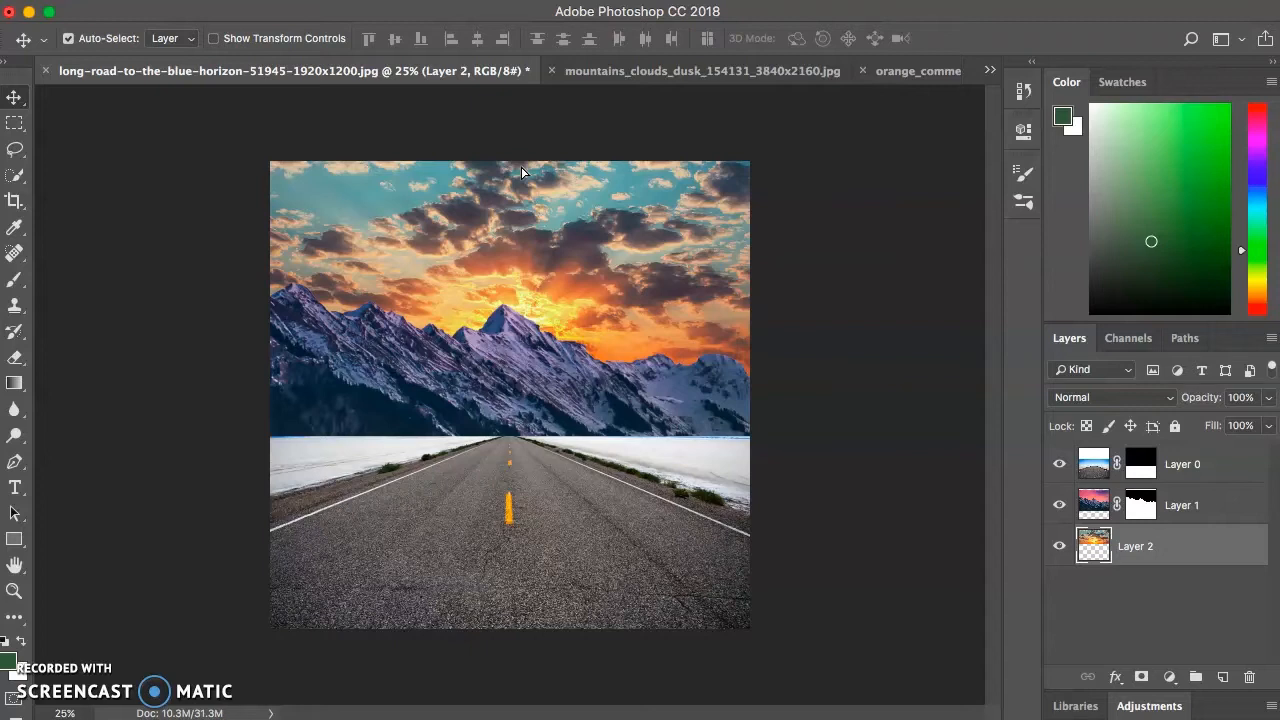
- Open the orange_commerce_1.jpg document, show the rulers, and add guides along the orange's top and left edges
left_click(989, 70)
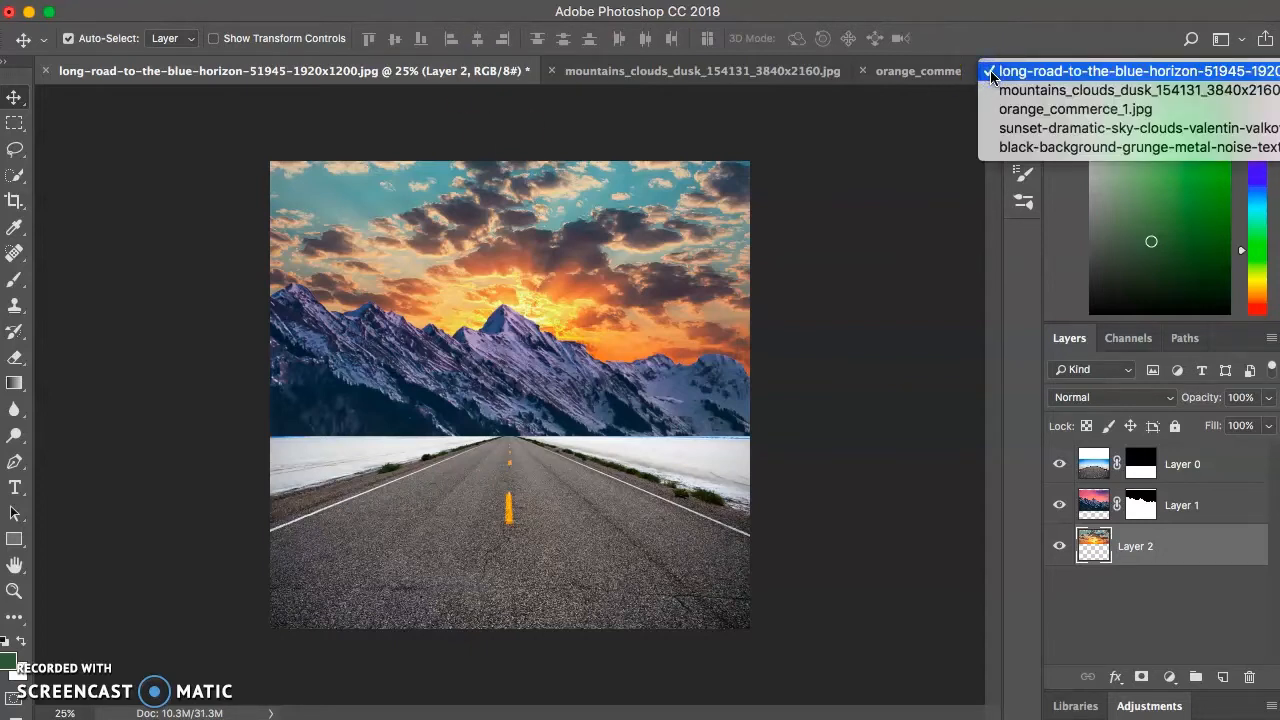
left_click(1045, 112)
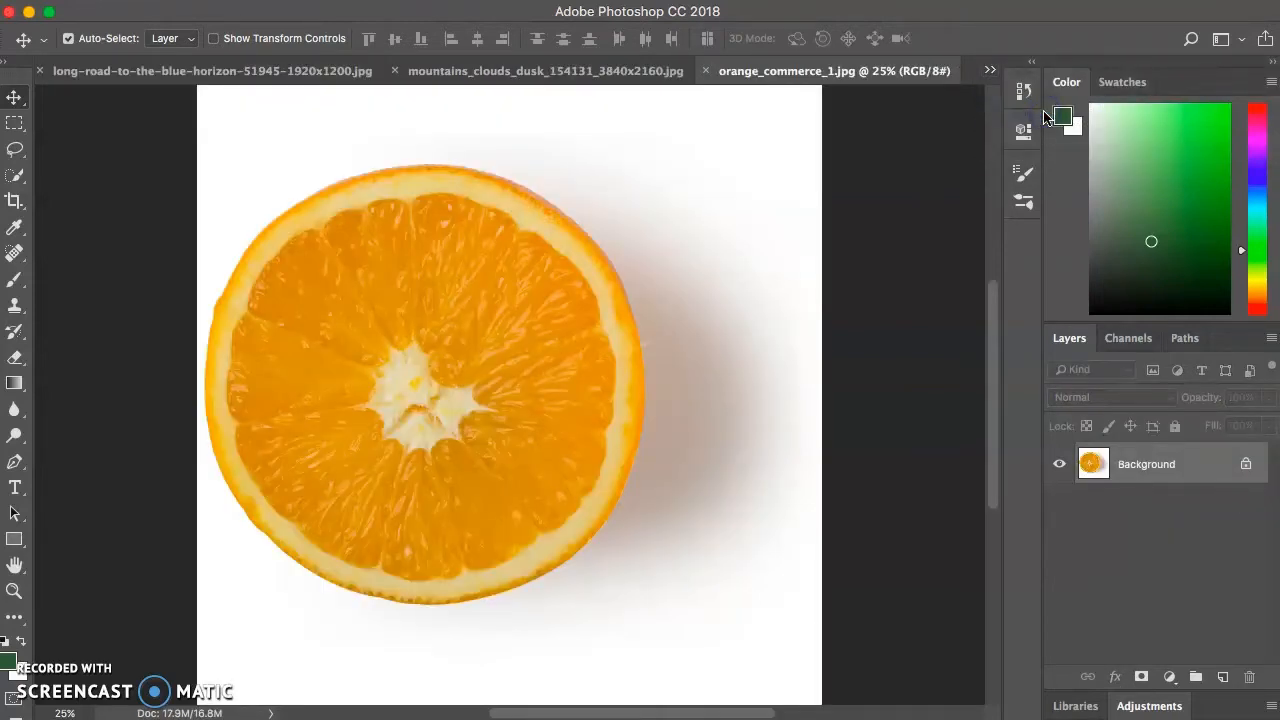
left_click(388, 232)
key("super+r")
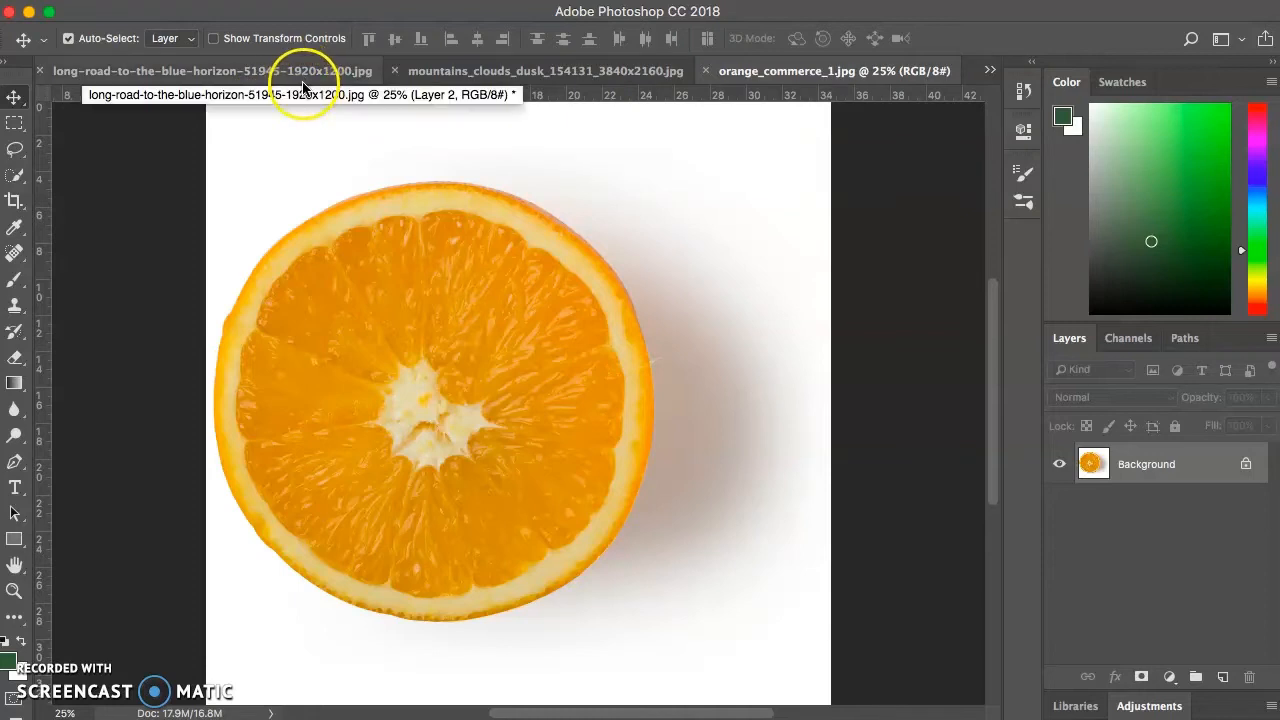
left_click_drag(301, 95, 295, 181)
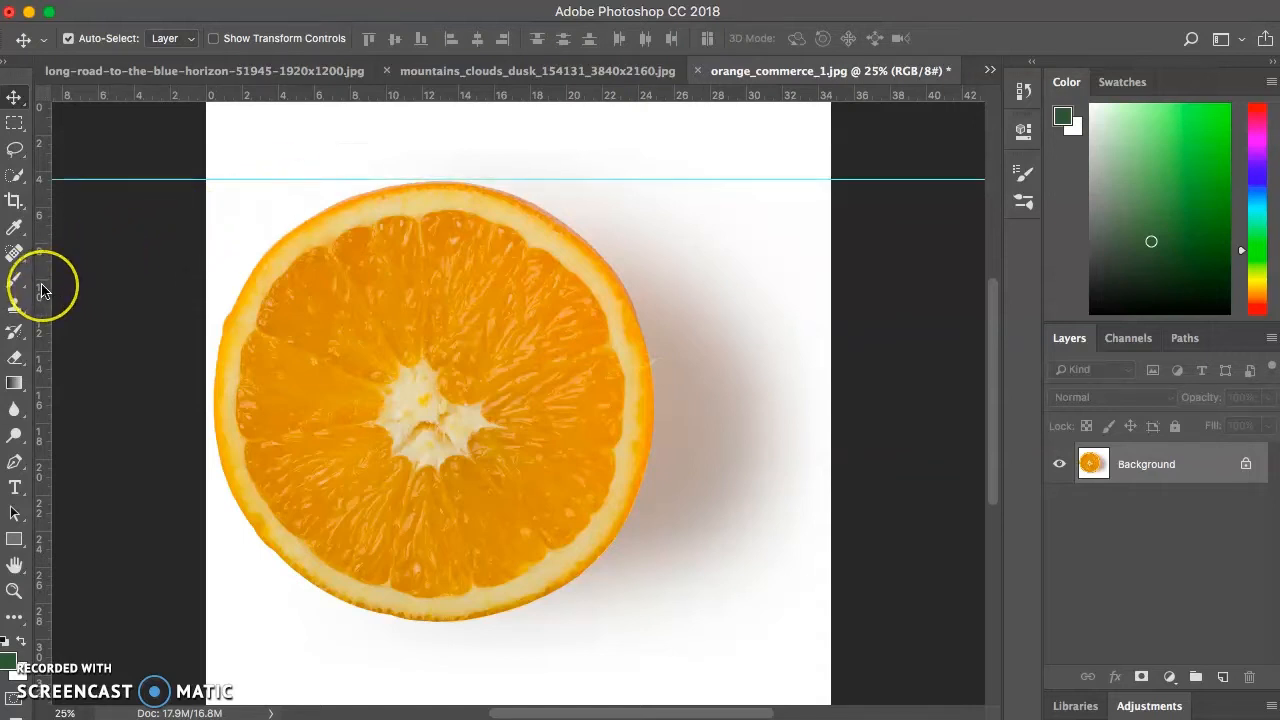
left_click_drag(44, 289, 215, 293)
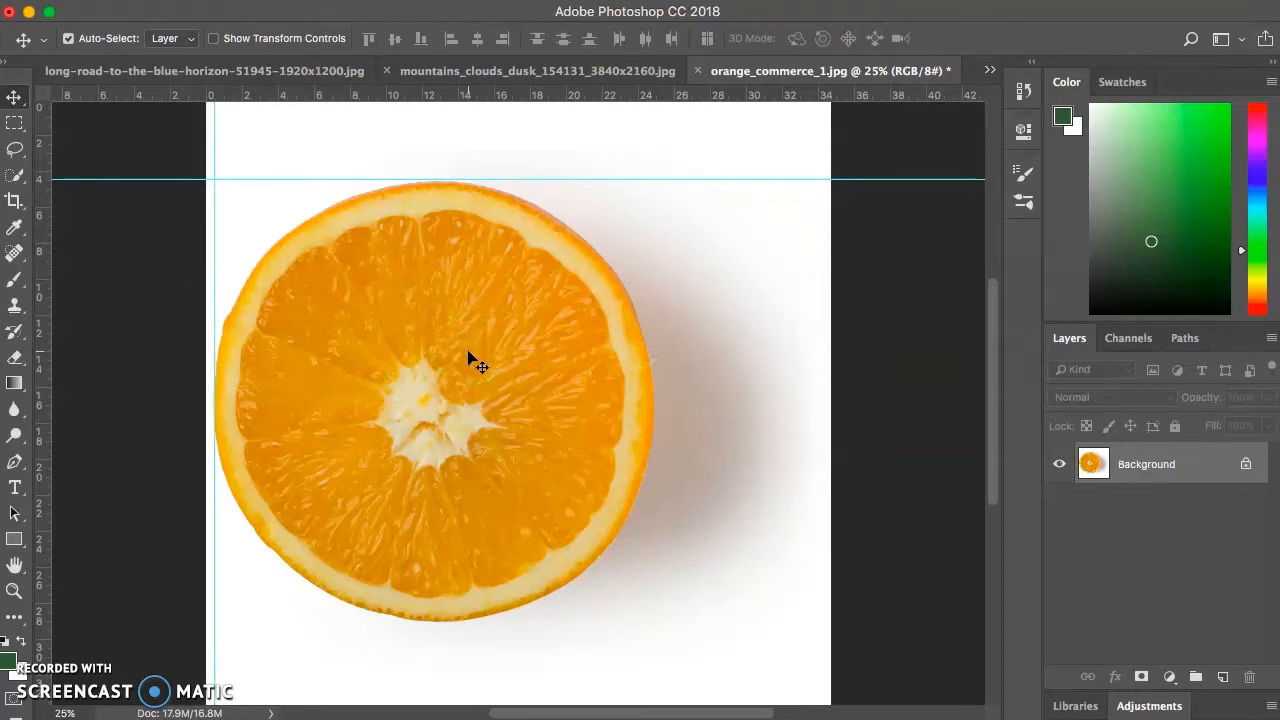
- Select the orange slice with a circular Elliptical Marquee starting from the intersection of the two guides
left_click(15, 126)
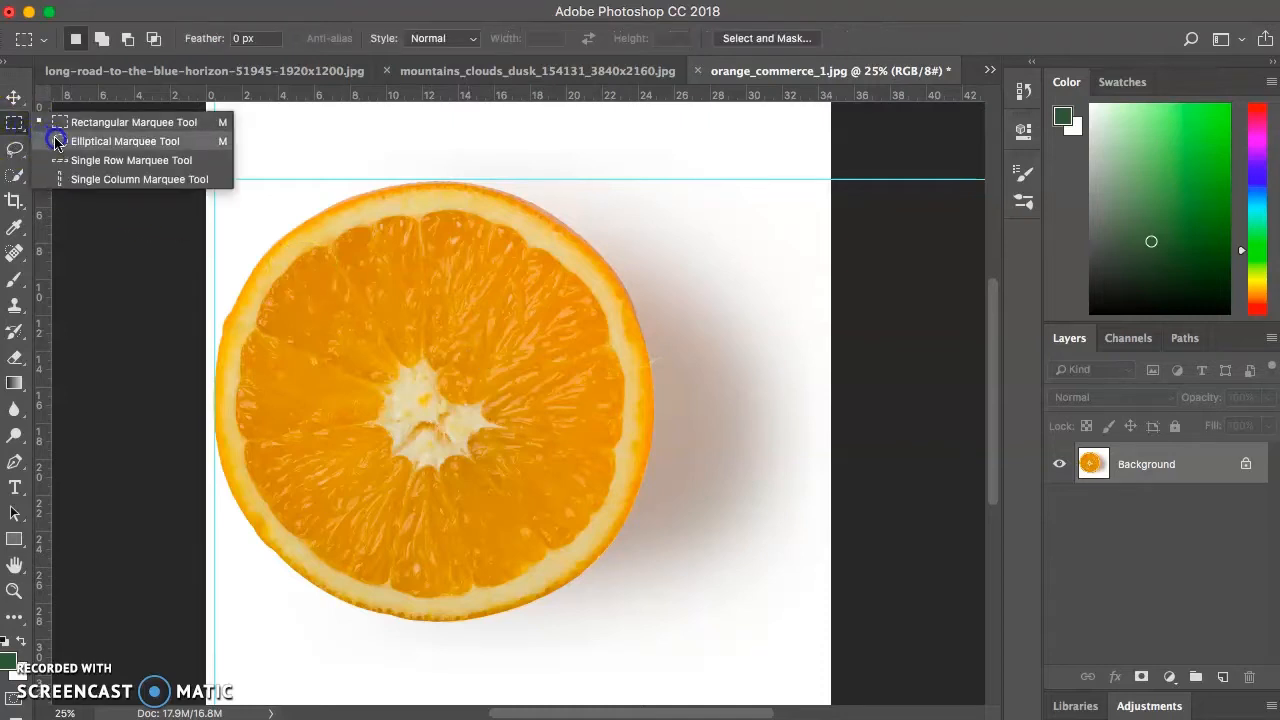
left_click(57, 142)
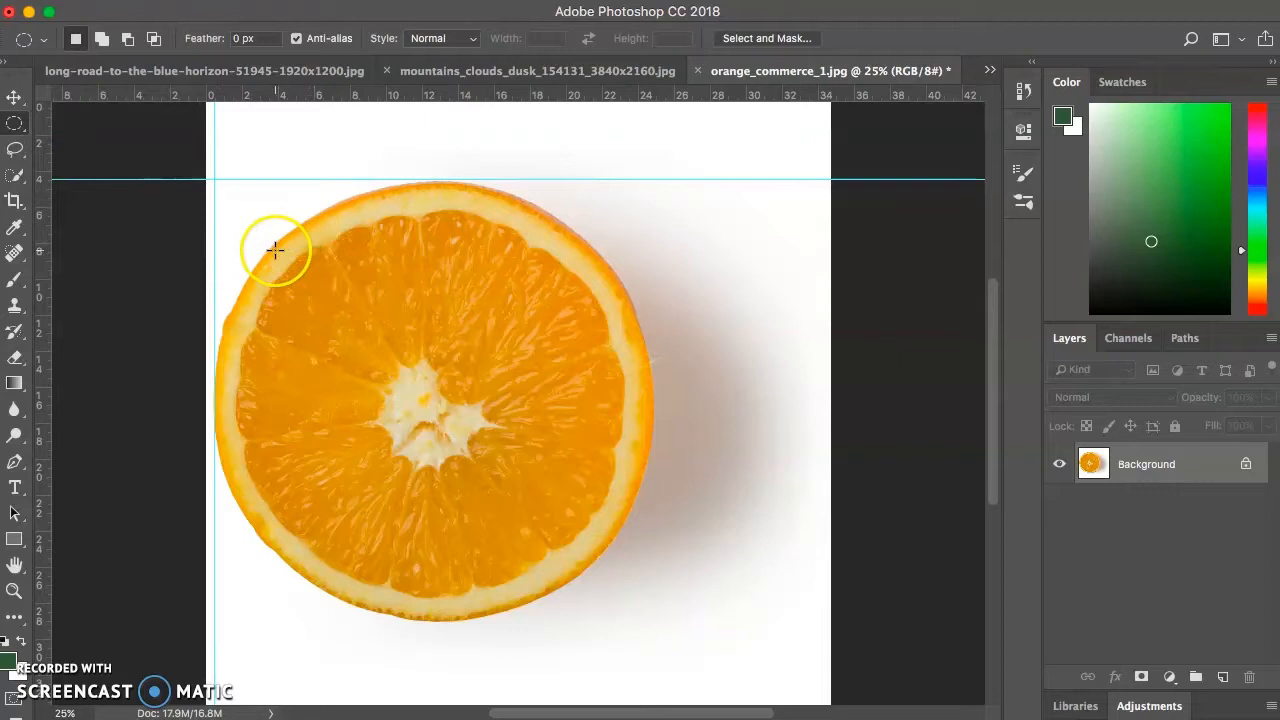
left_click_drag(268, 248, 603, 586)
key("super+d")
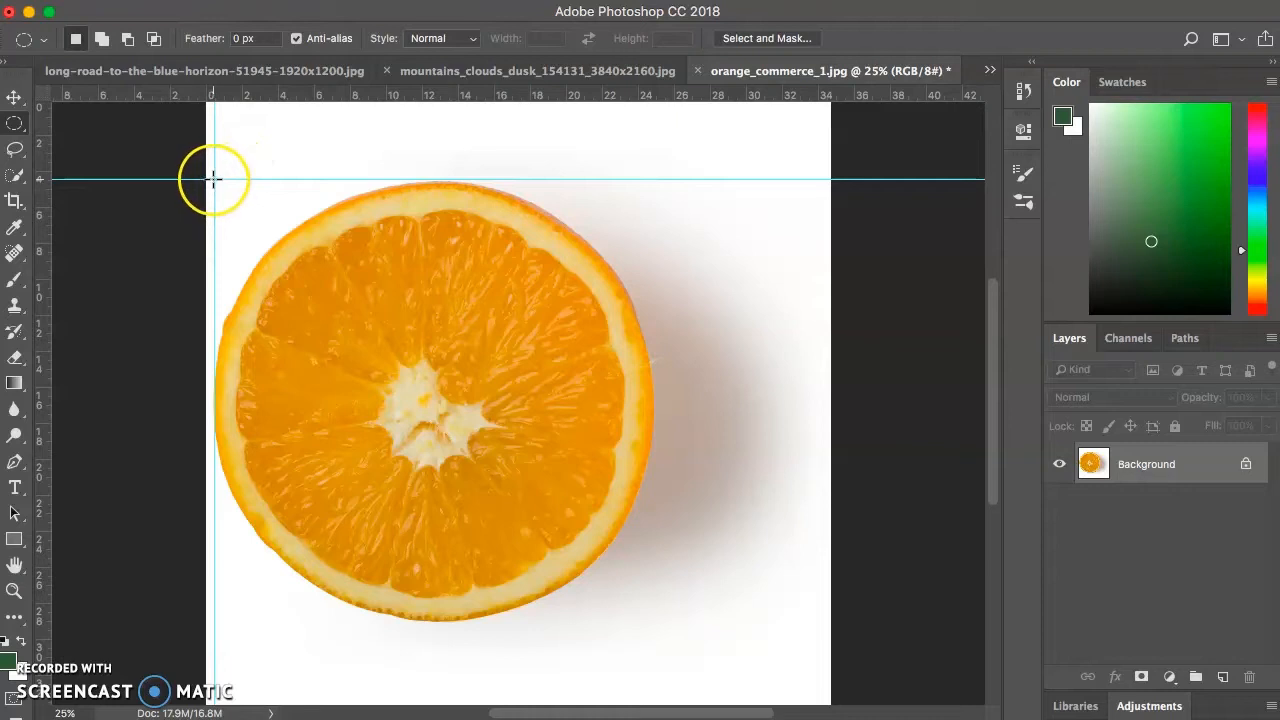
left_click_drag(213, 179, 651, 632)
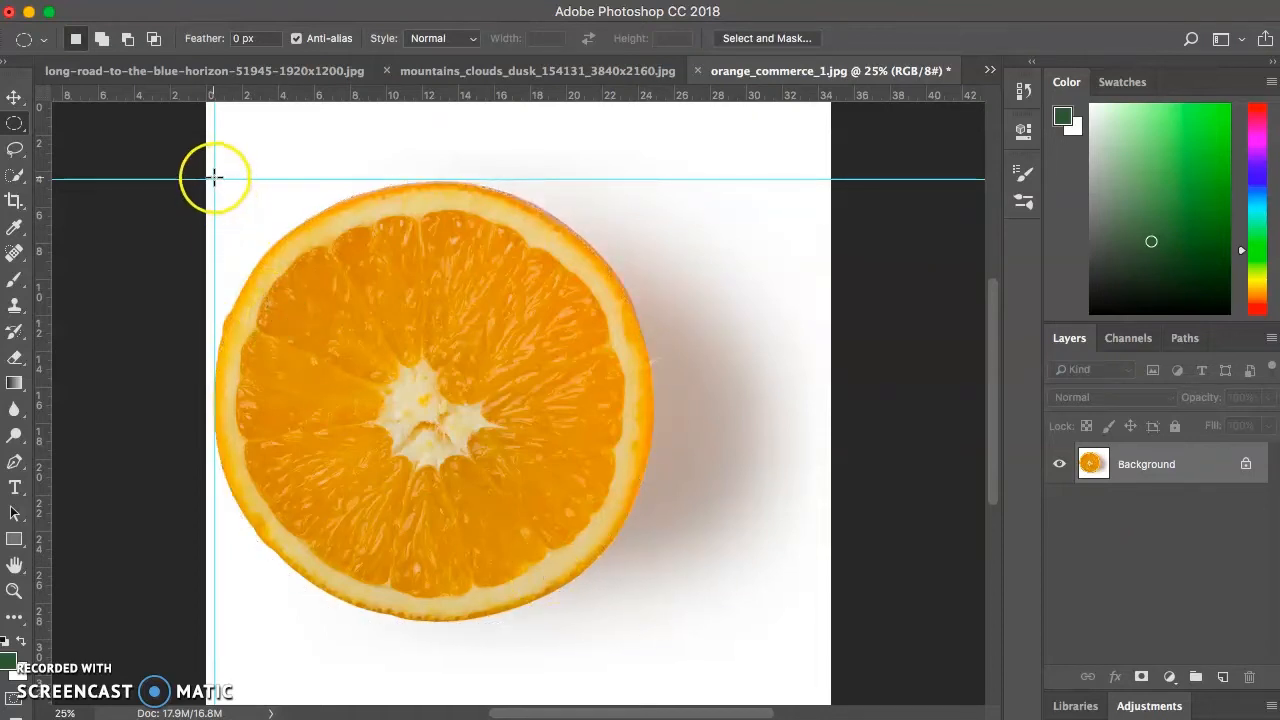
left_click_drag(213, 180, 650, 618)
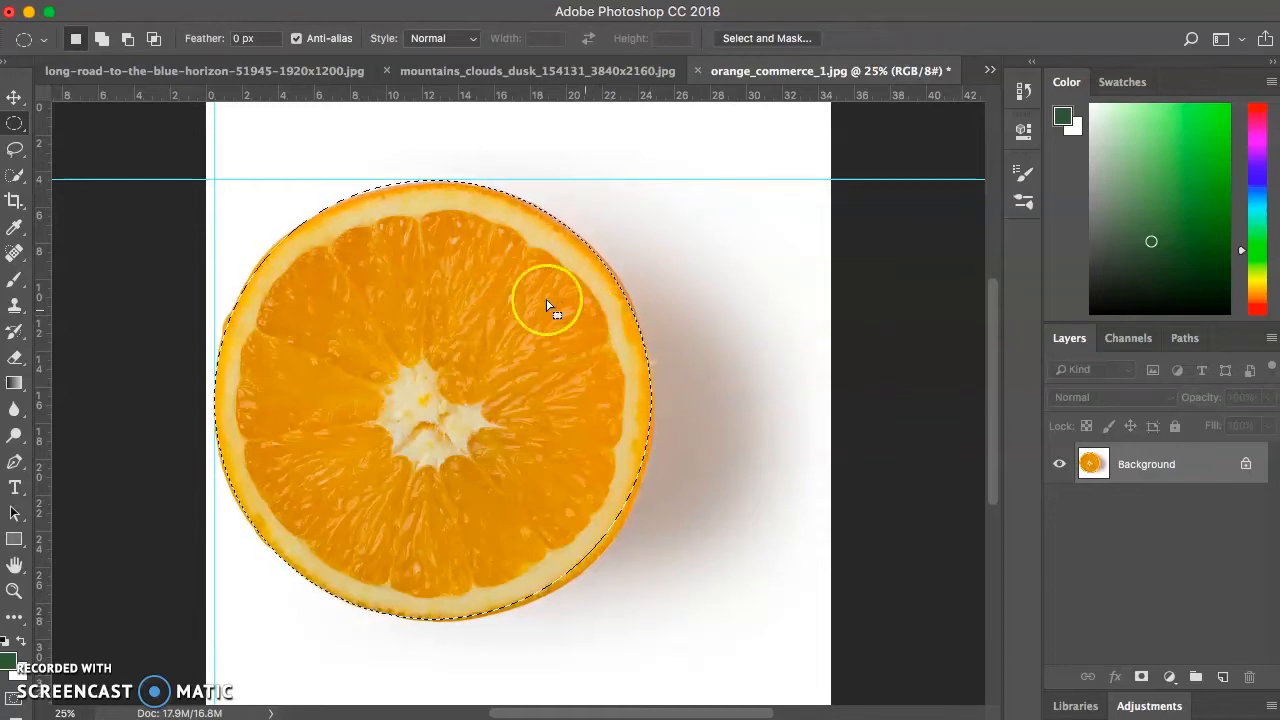
- Paste the selected orange into the long-road-to-the-blue-horizon document above the sky layer and add a layer mask to it
left_click(988, 76)
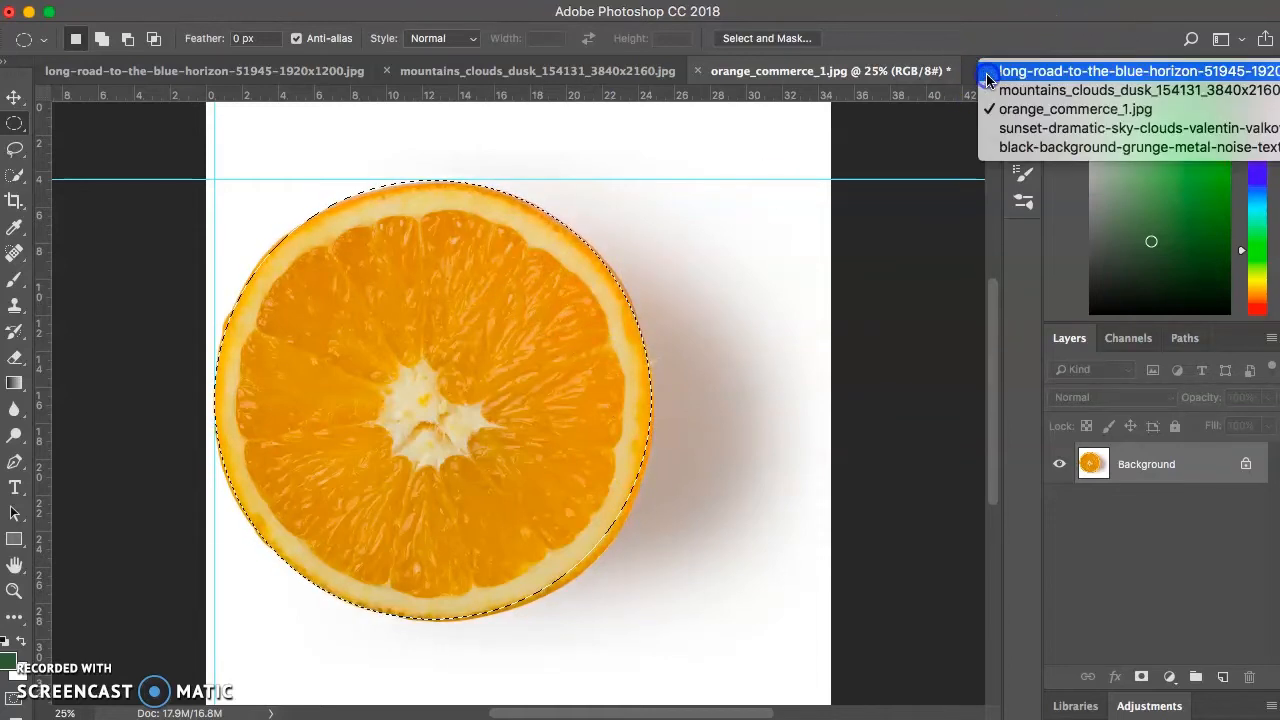
left_click(1050, 72)
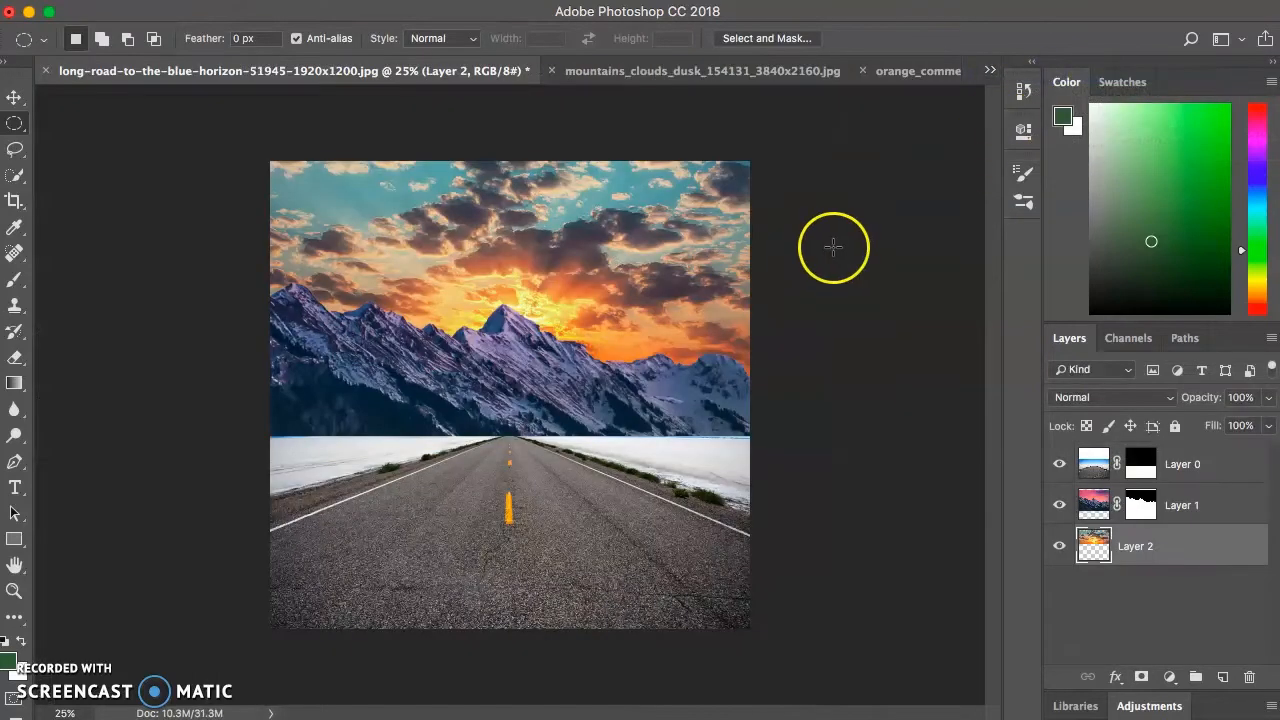
key("ctrl+v")
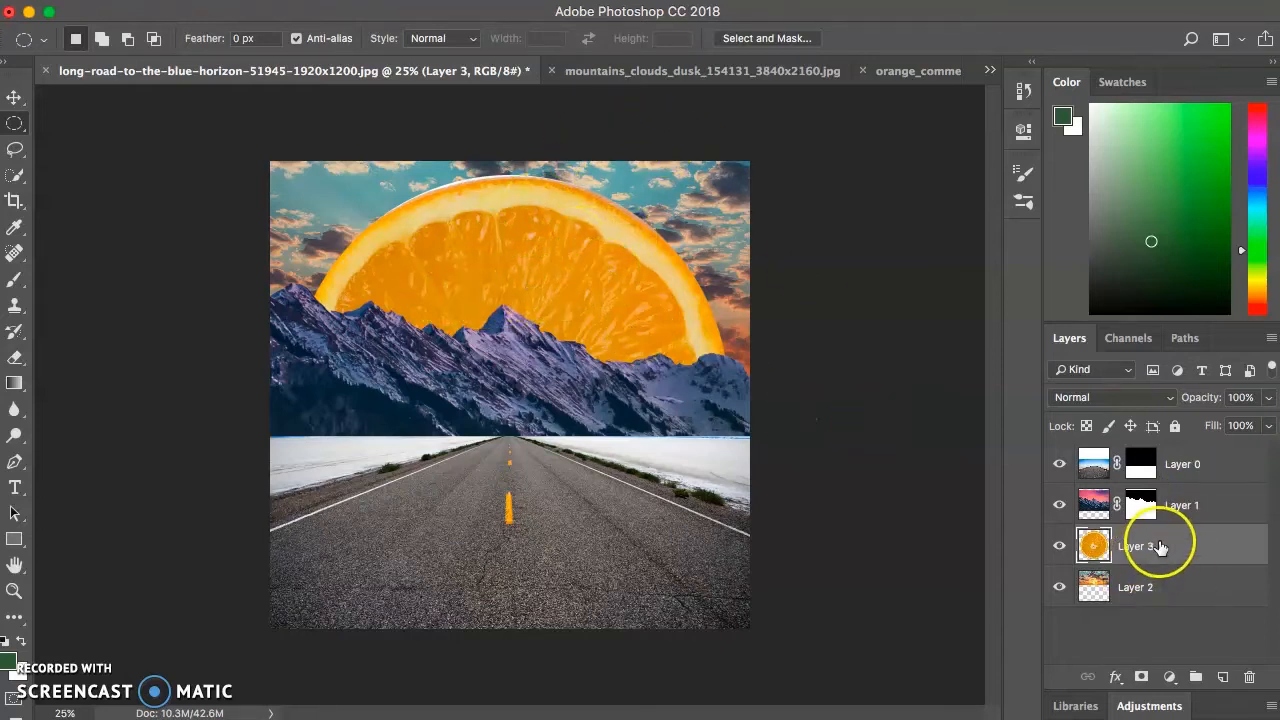
left_click(1141, 677)
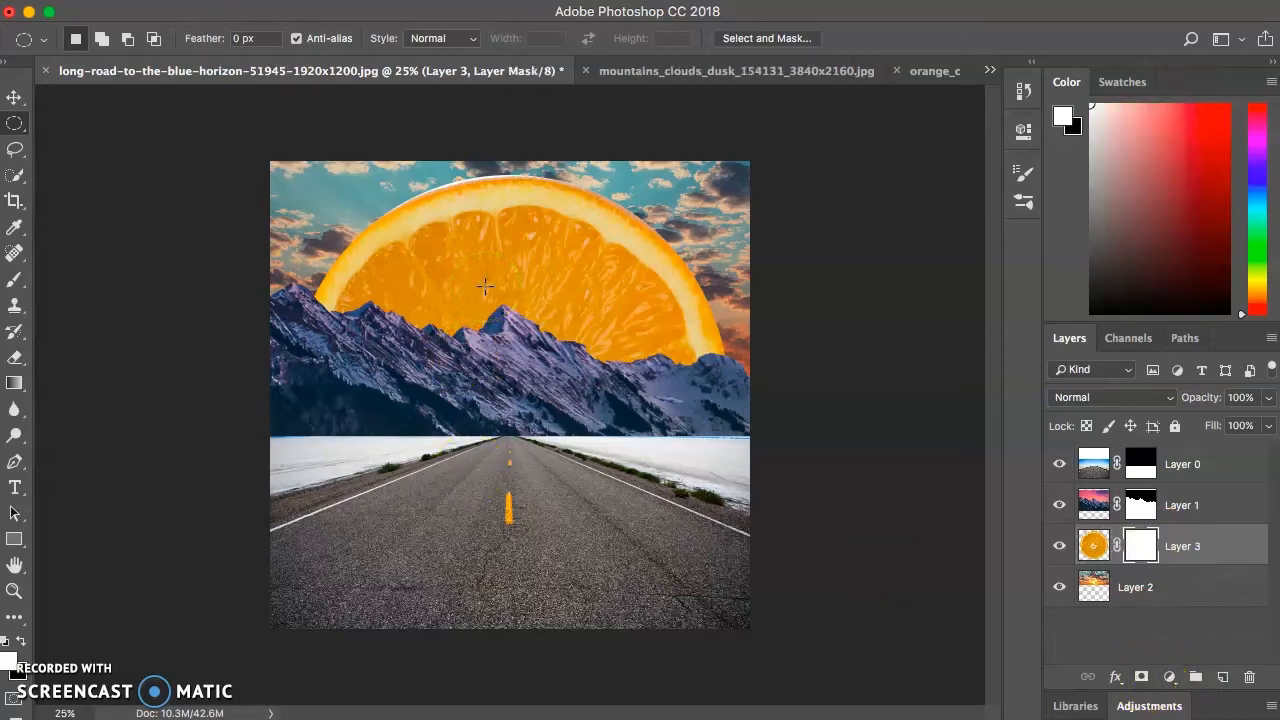
- Set up the Brush tool with the 125 px Soft Round tip at 81% hardness for refining the orange's mask edge
scroll(485, 286, "up", 8)
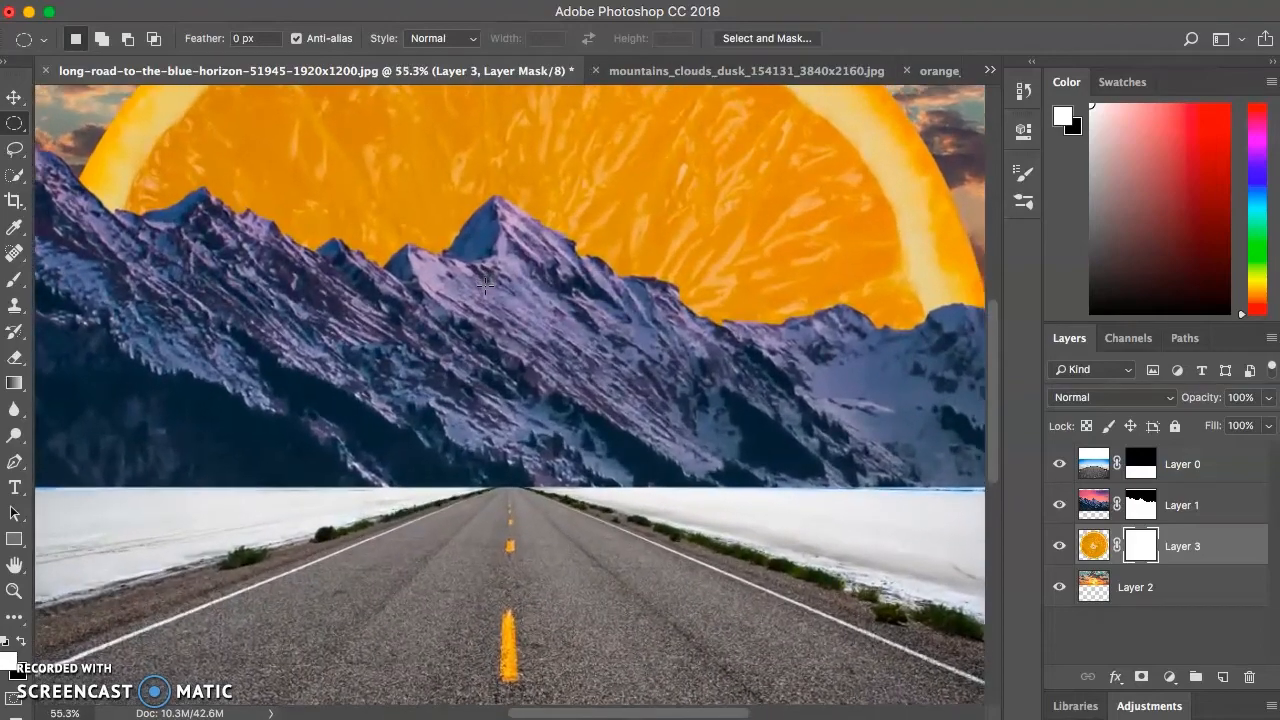
scroll(485, 286, "up", 10)
scroll(485, 286, "down", 10)
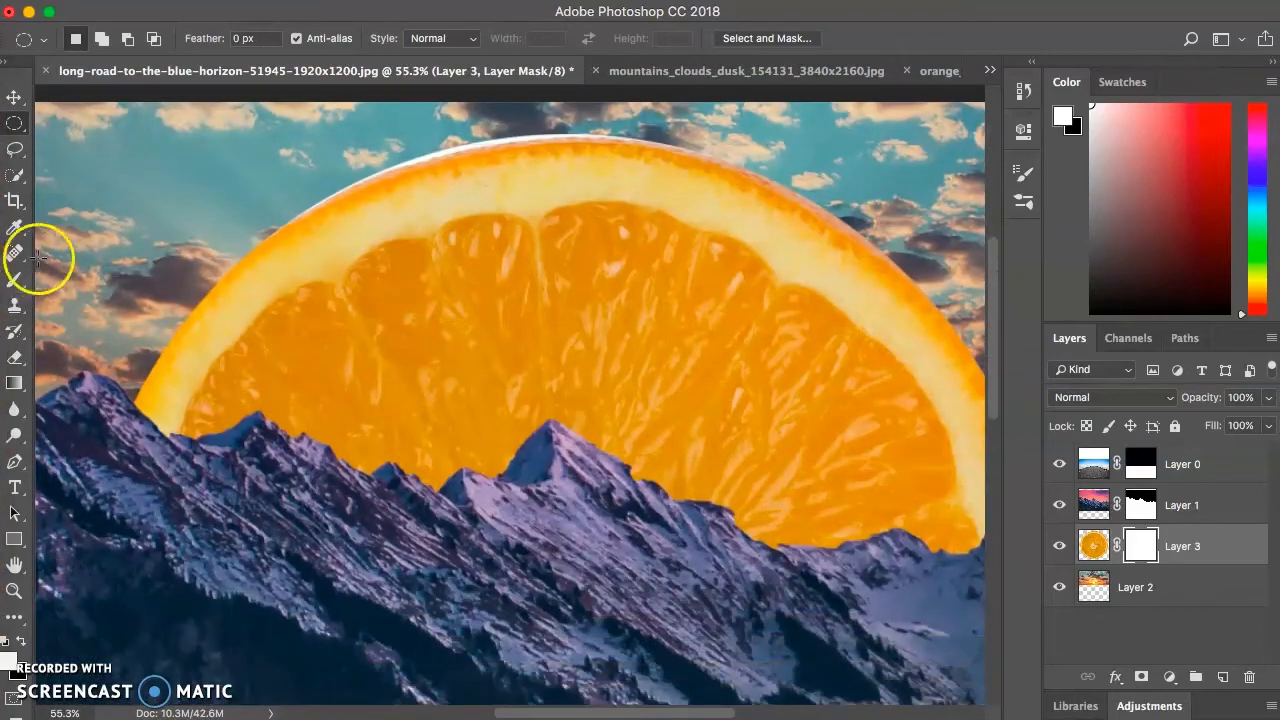
left_click(15, 284)
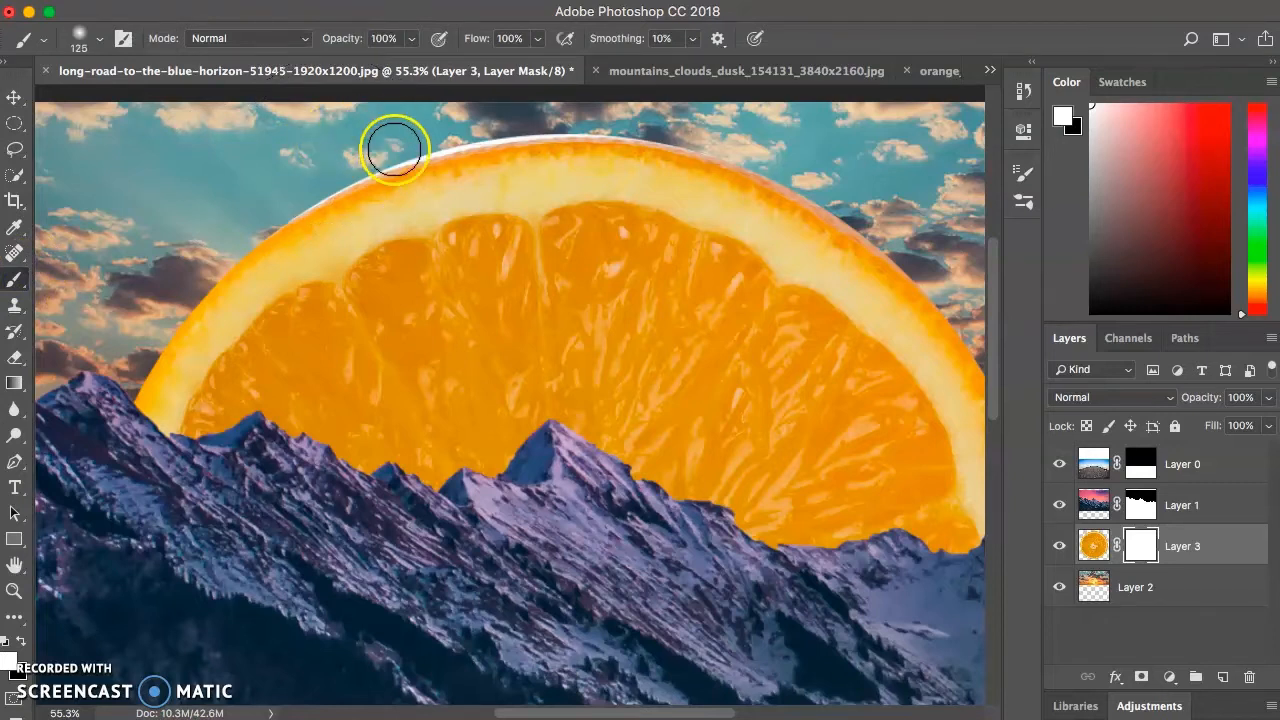
left_click(77, 38)
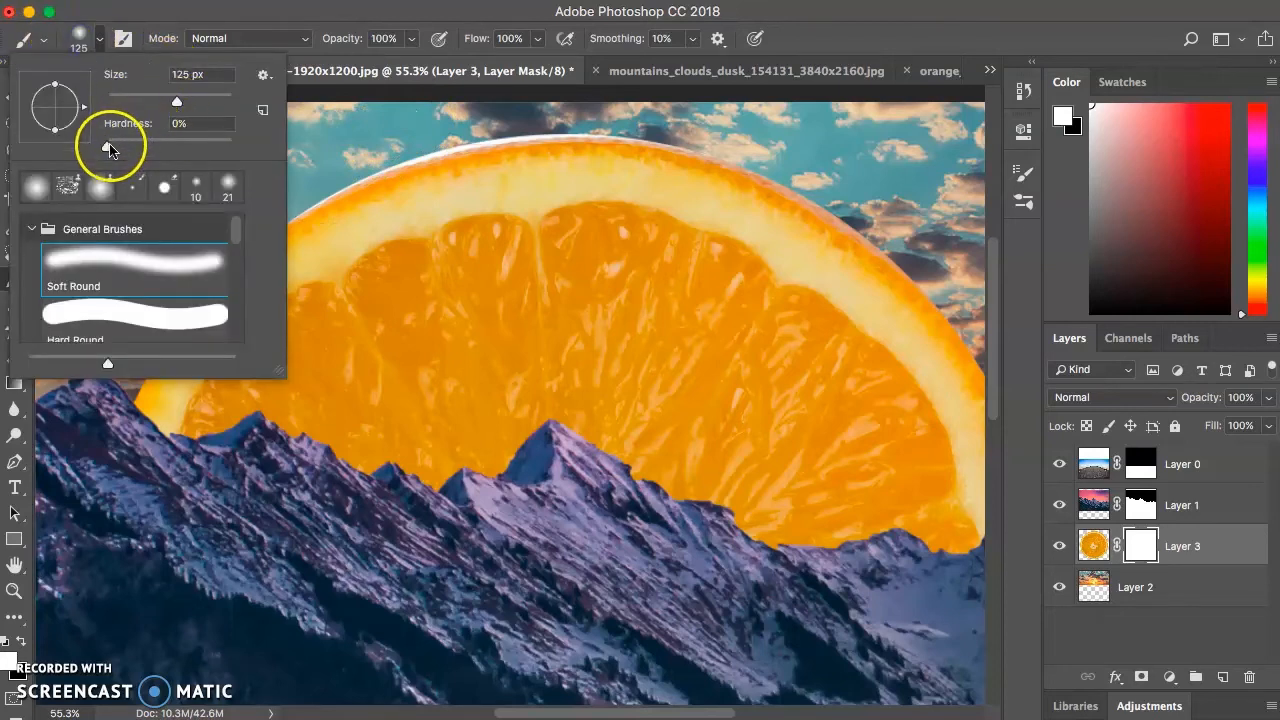
left_click_drag(108, 145, 206, 151)
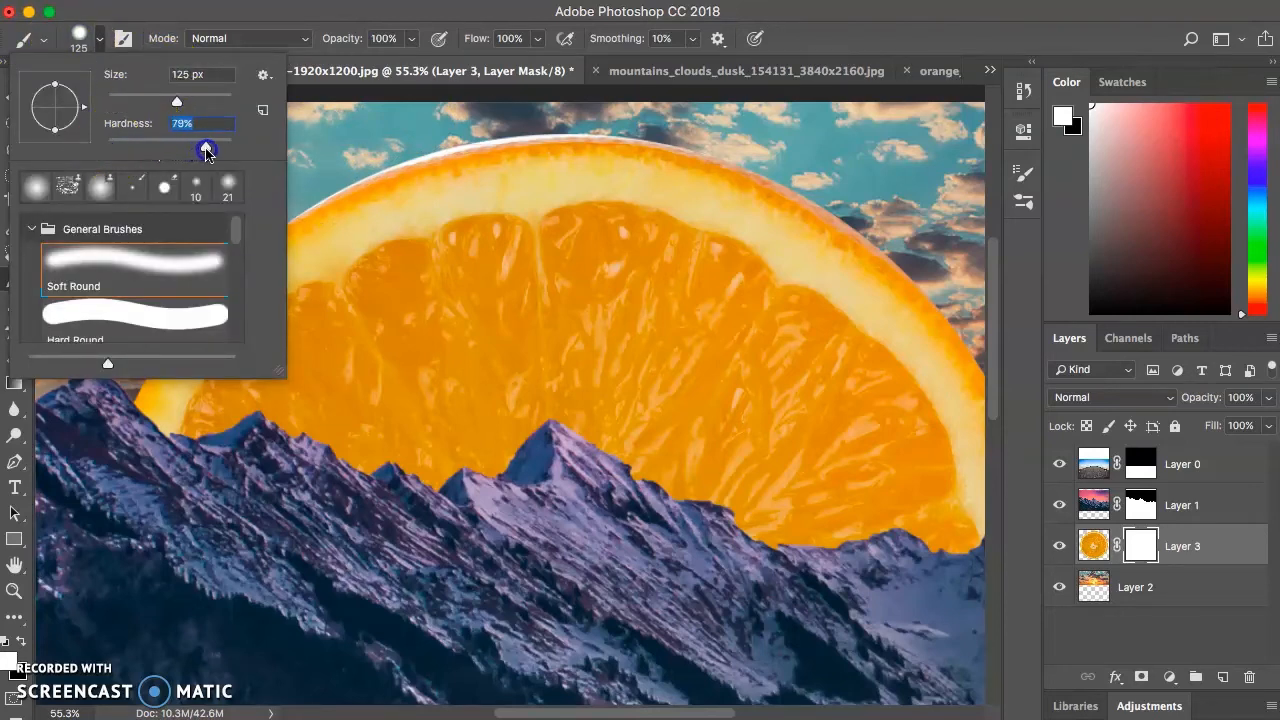
left_click(77, 38)
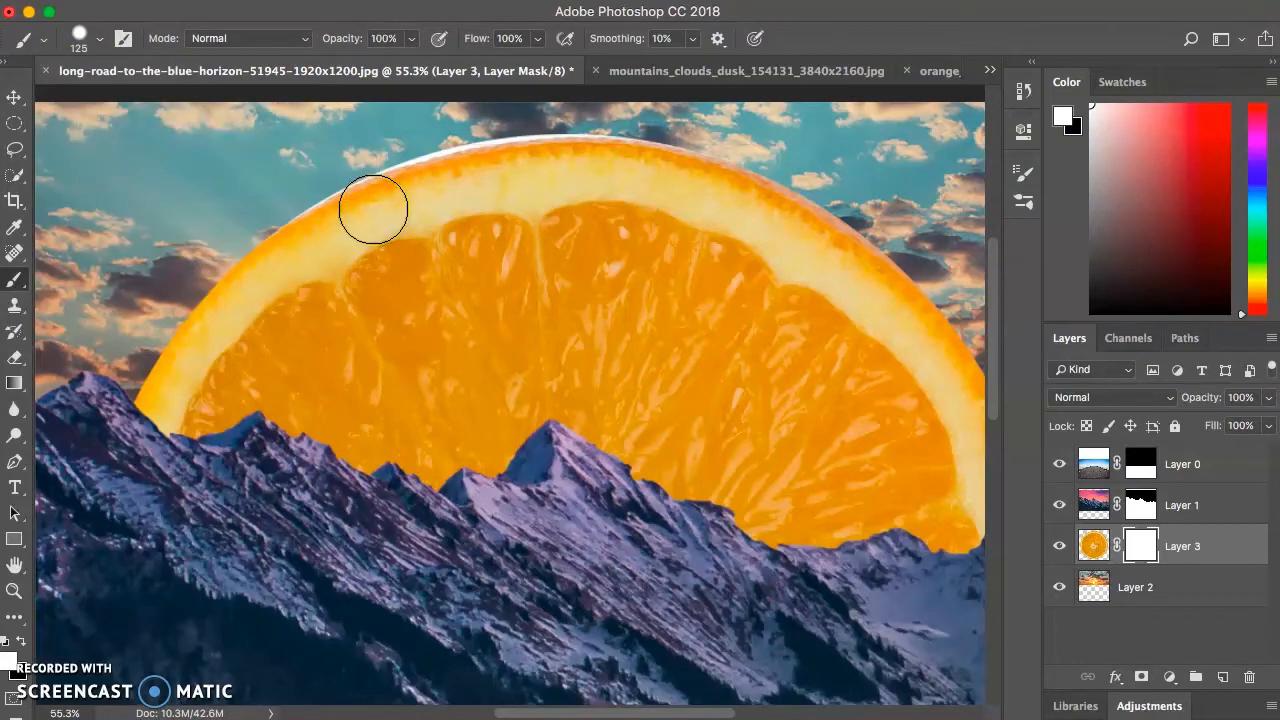
scroll(373, 209, "up", 8)
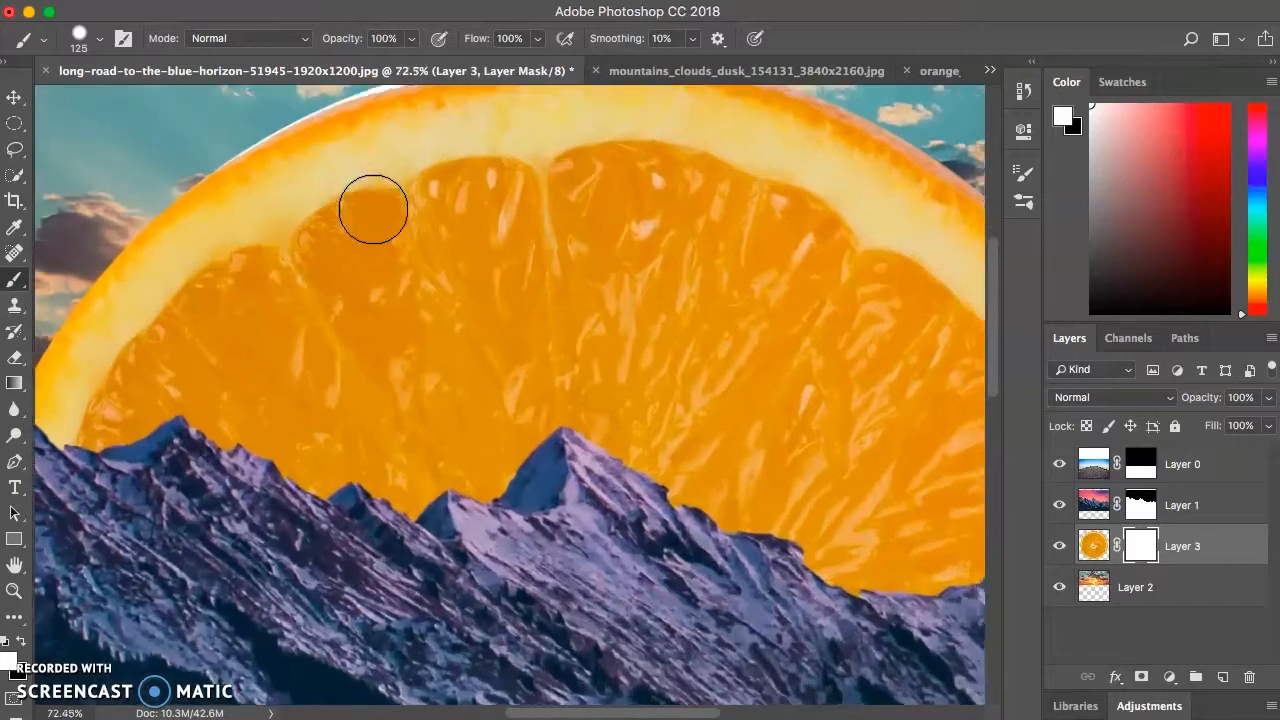
- Paint black with an 80 px brush on the orange's layer mask to hide the white fringe along its upper edge
scroll(557, 199, "up", 5)
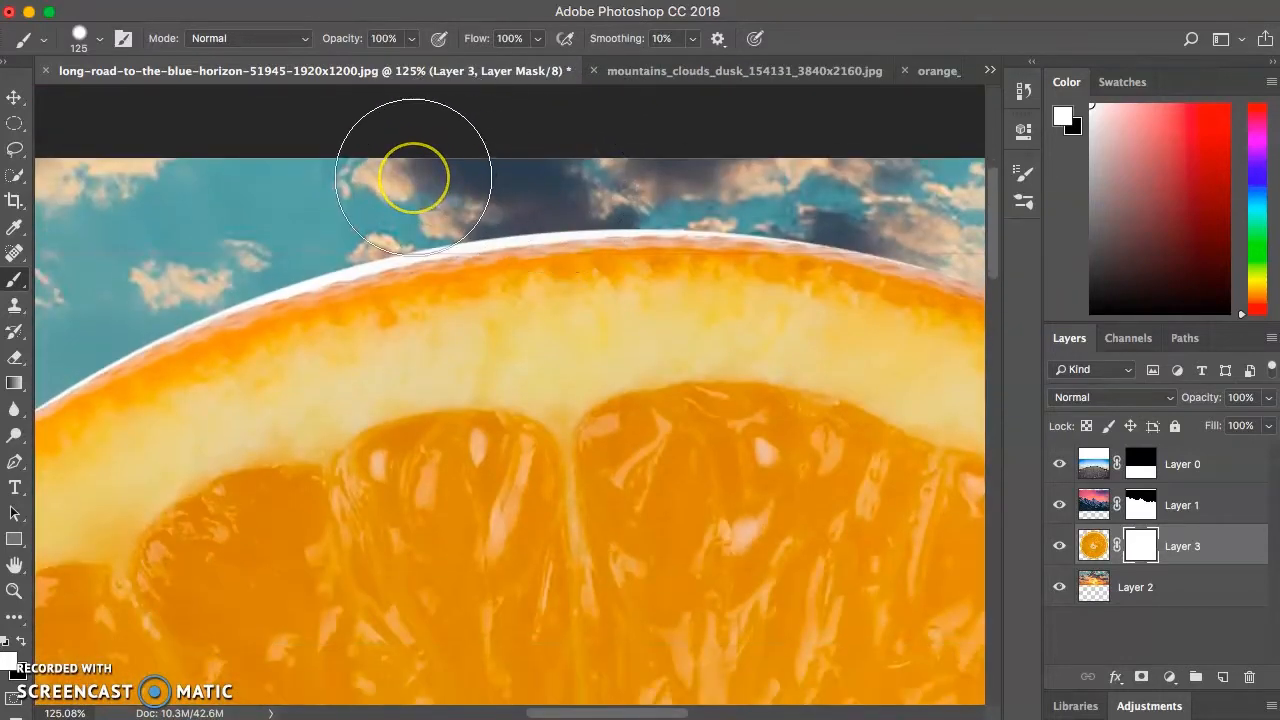
key("bracketleft")
key("bracketleft")
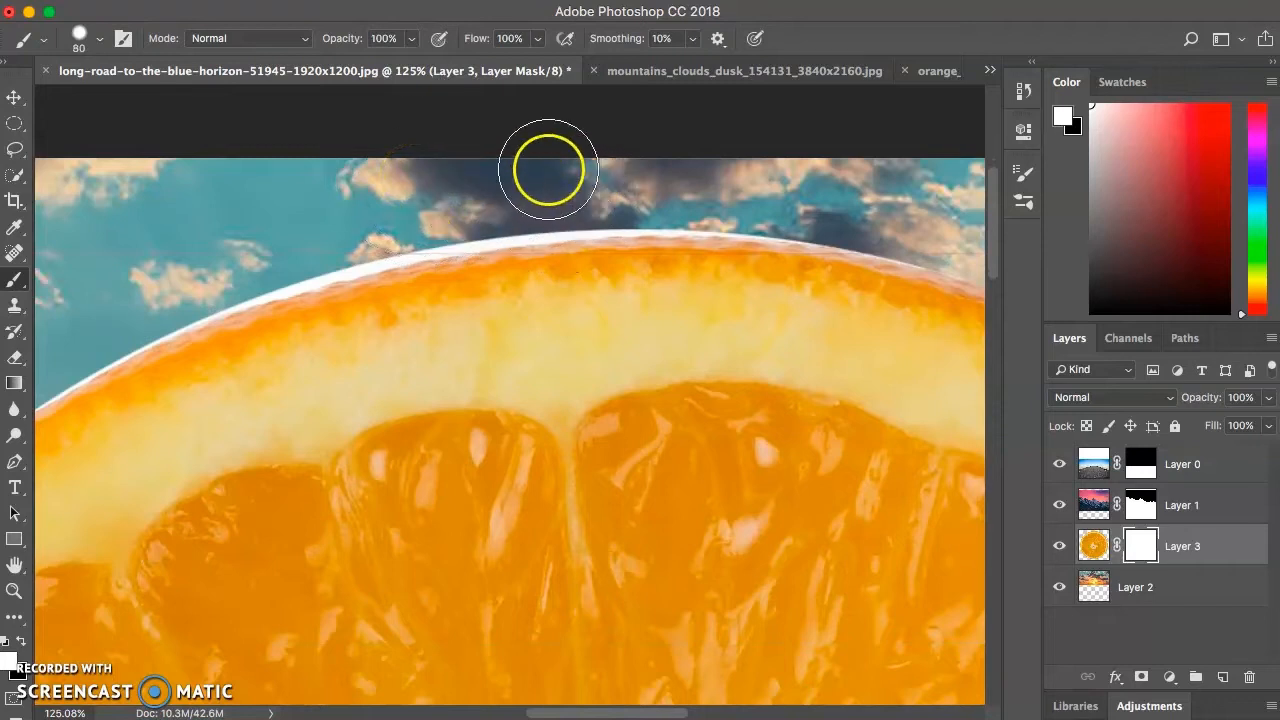
left_click(10, 663)
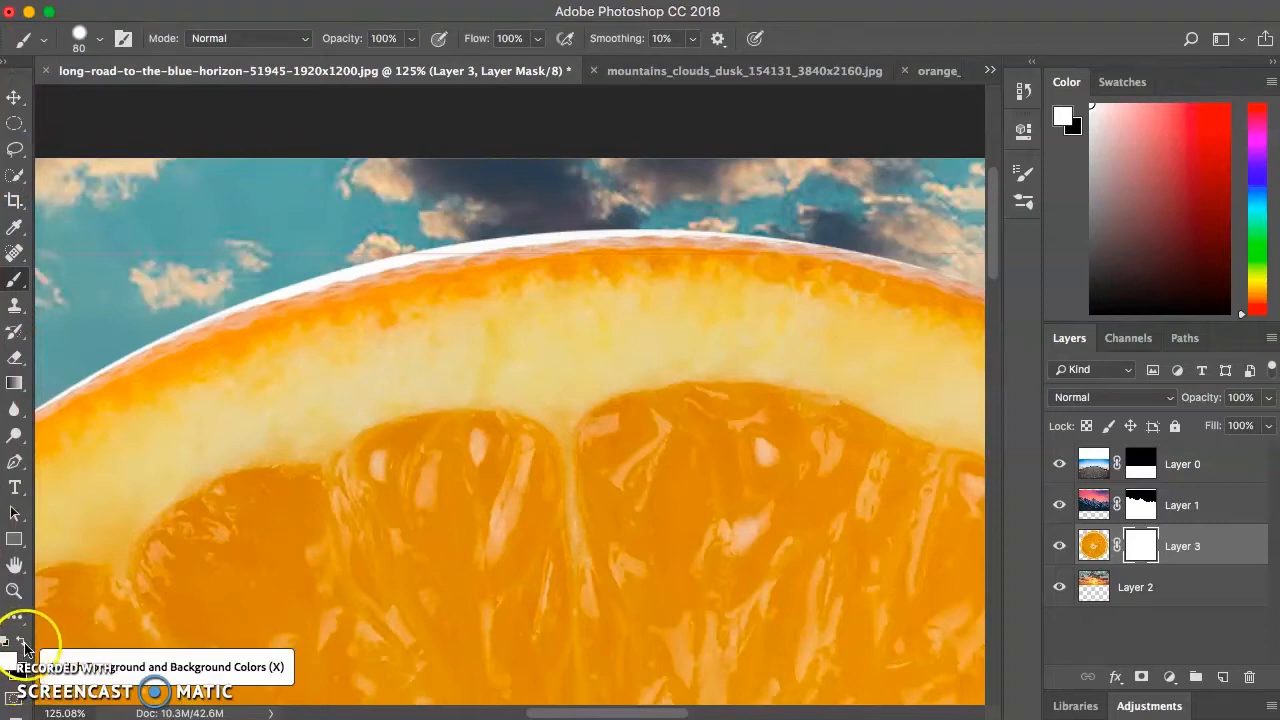
left_click(24, 645)
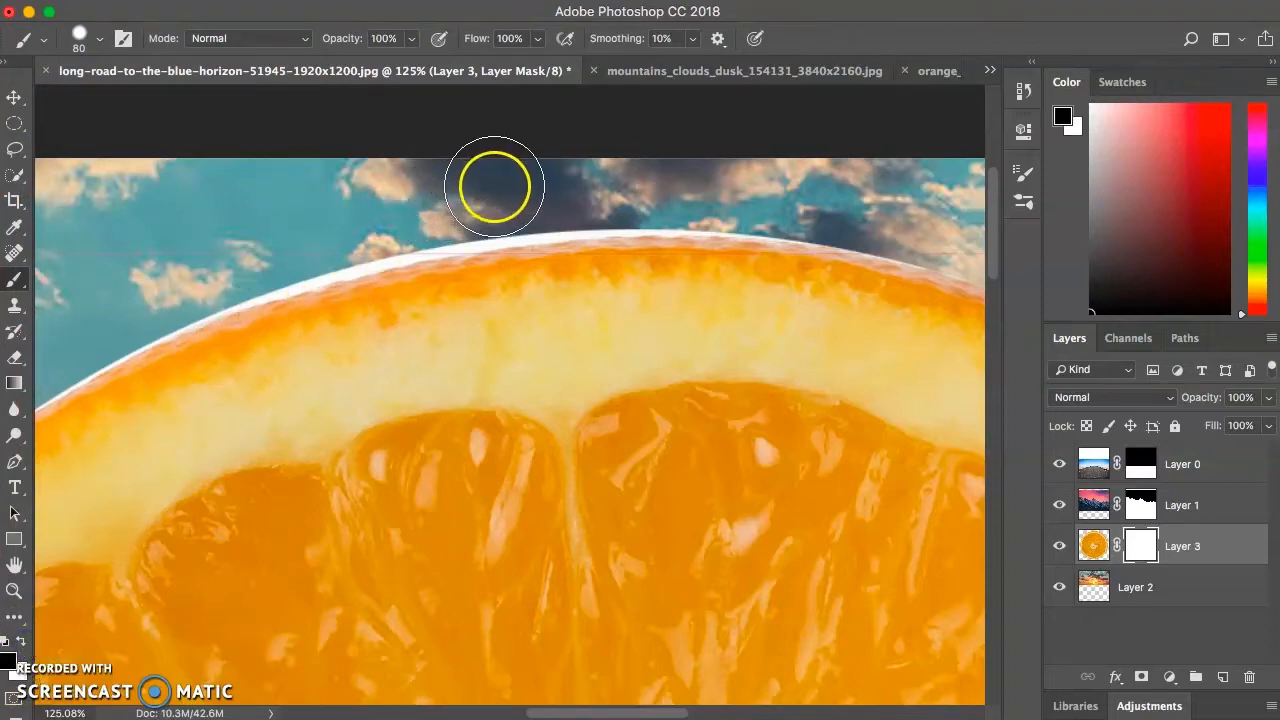
mouse_move(494, 187)
left_mouse_down()
mouse_move(491, 177)
mouse_move(446, 203)
mouse_move(466, 203)
mouse_move(494, 194)
mouse_move(337, 223)
left_mouse_up()
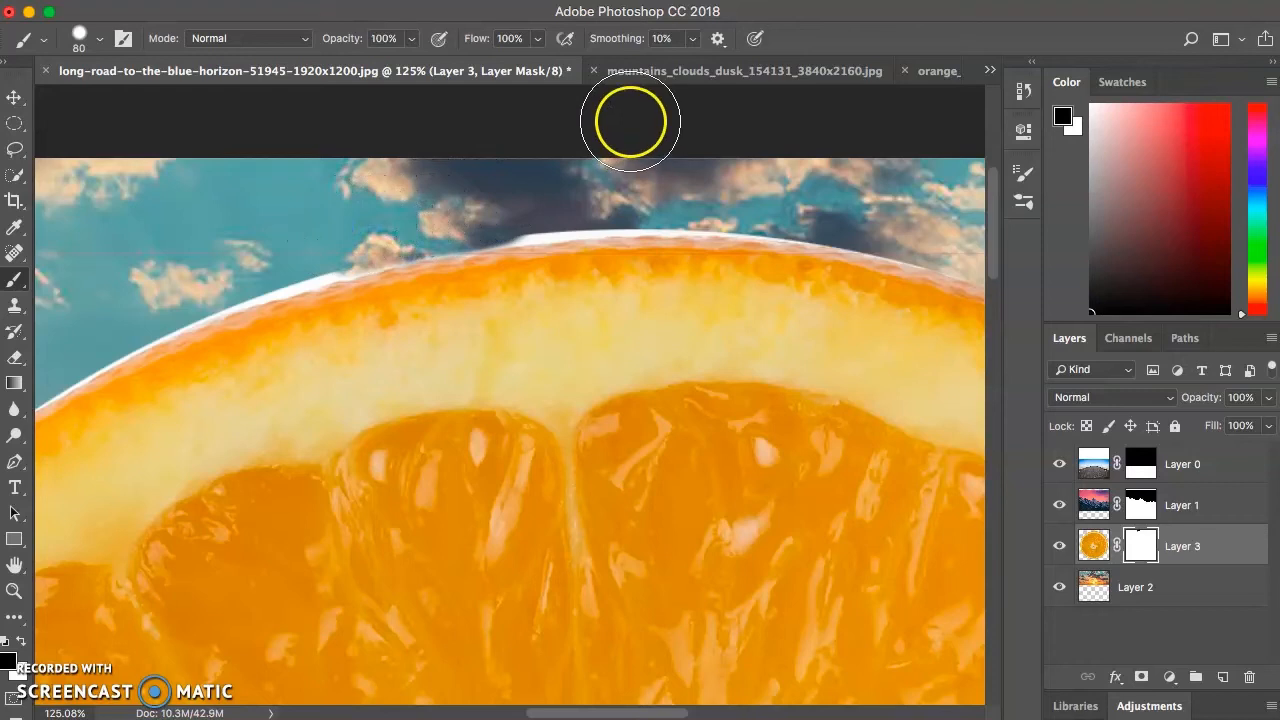
right_click(366, 362)
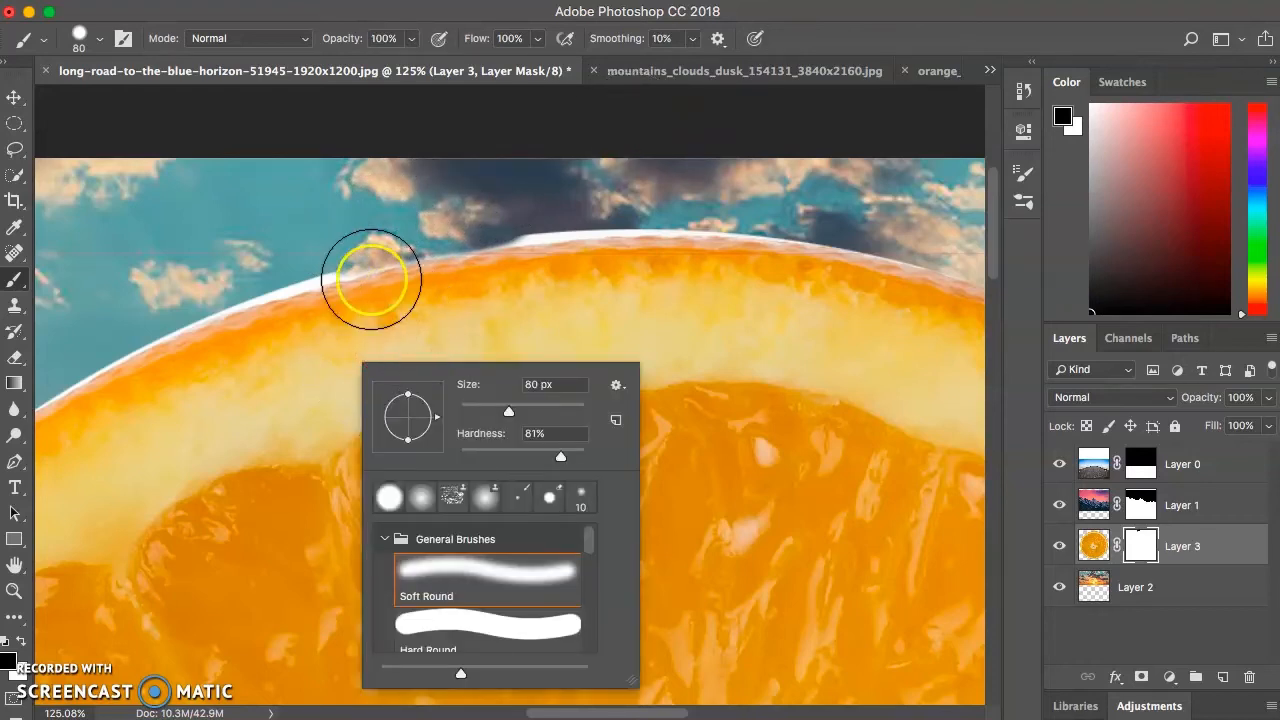
left_click(371, 279)
mouse_move(380, 277)
left_mouse_down()
mouse_move(343, 263)
mouse_move(326, 220)
mouse_move(300, 233)
left_mouse_up()
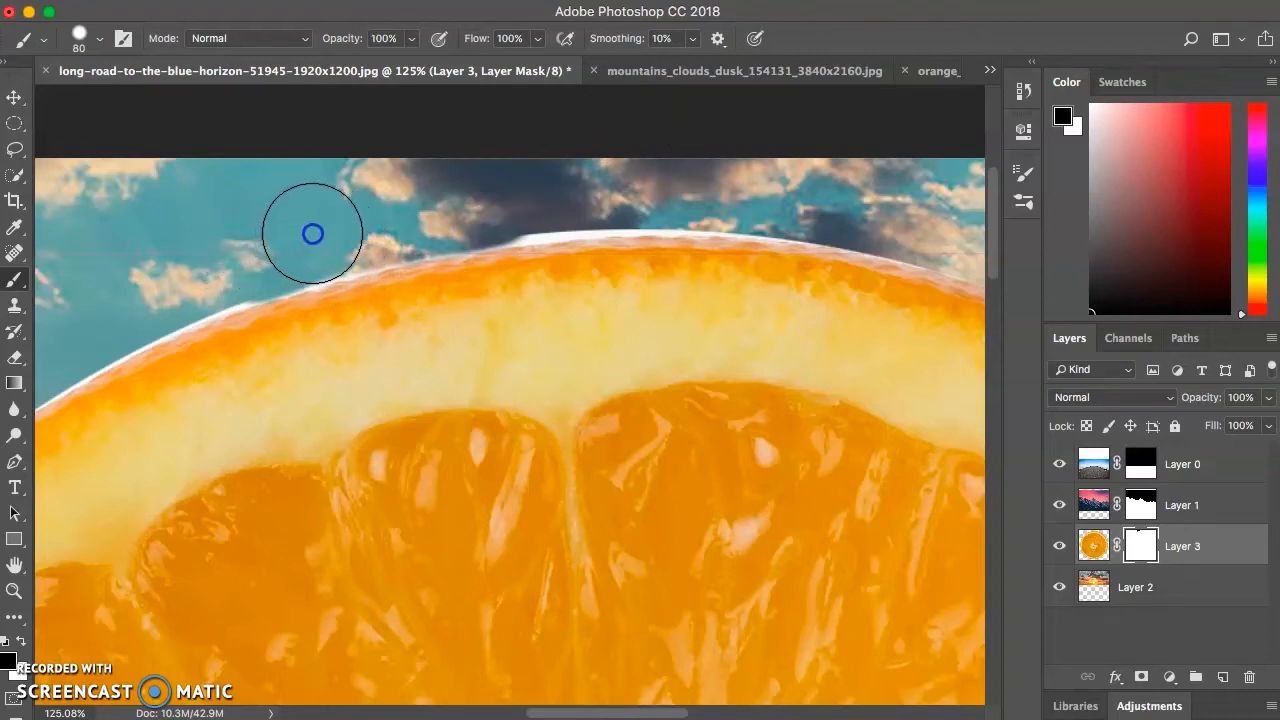
mouse_move(394, 217)
left_mouse_down()
mouse_move(596, 179)
mouse_move(632, 186)
mouse_move(495, 199)
left_mouse_up()
left_click_drag(186, 266, 348, 229)
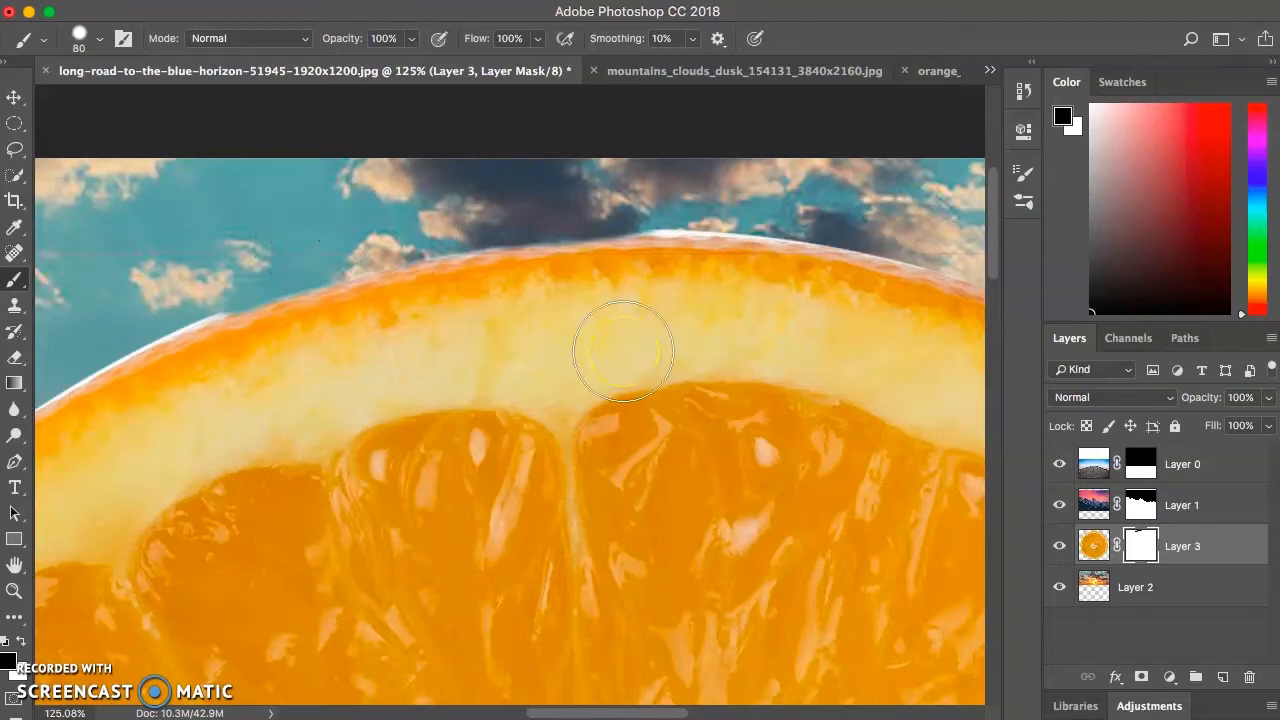
- Target the orange's image instead of its mask on Layer 3 and open the Color Balance adjustment
key("ctrl+minus")
key("ctrl+minus")
key("ctrl+minus")
key("ctrl+minus")
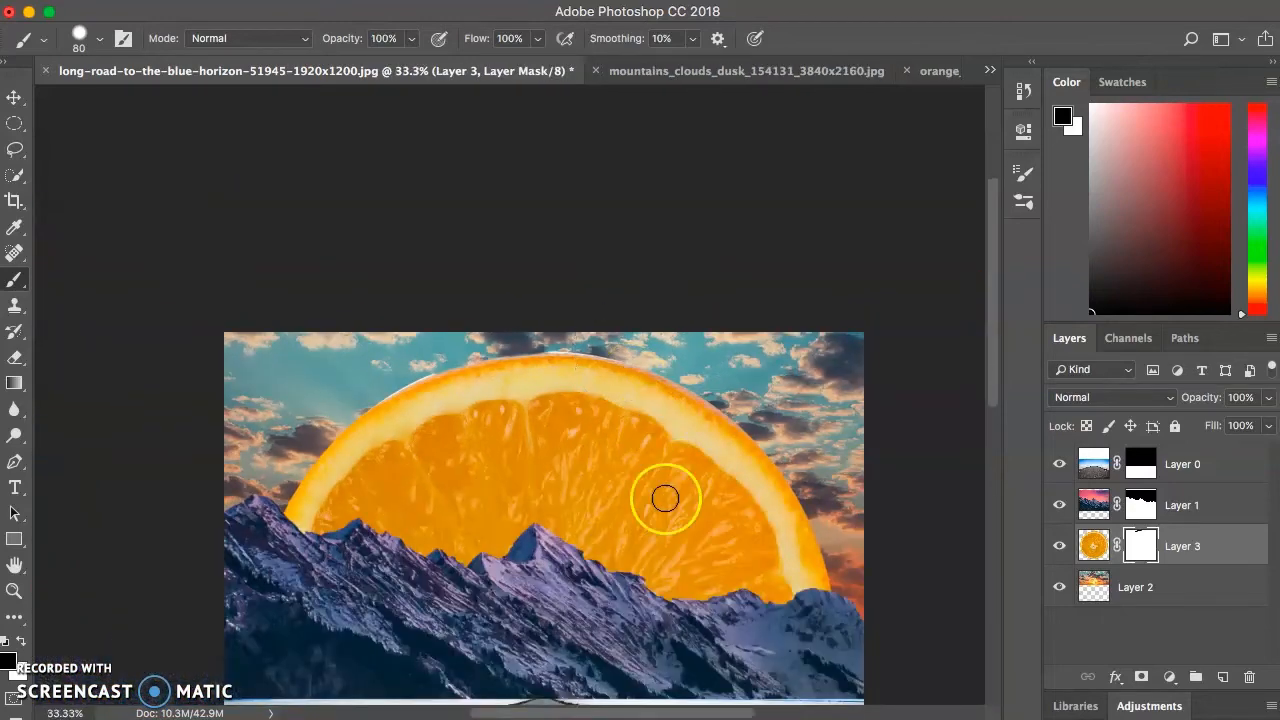
scroll(600, 523, "down", 5)
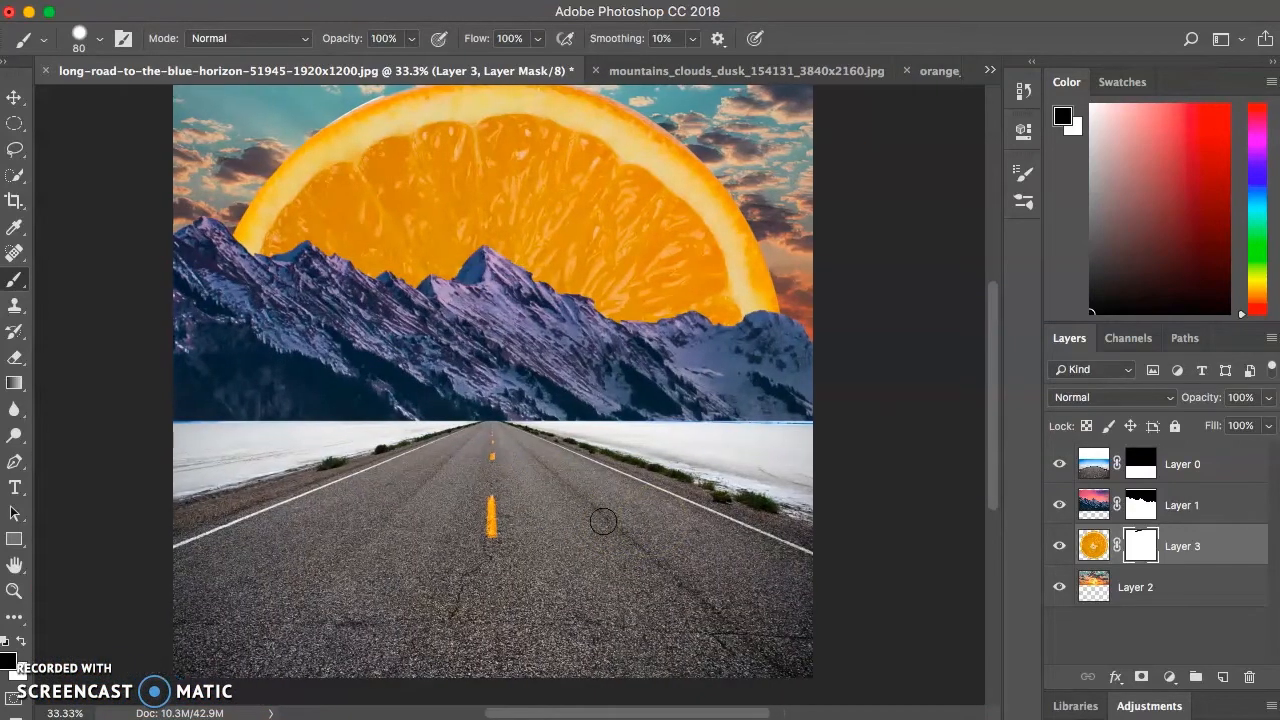
key("ctrl+minus")
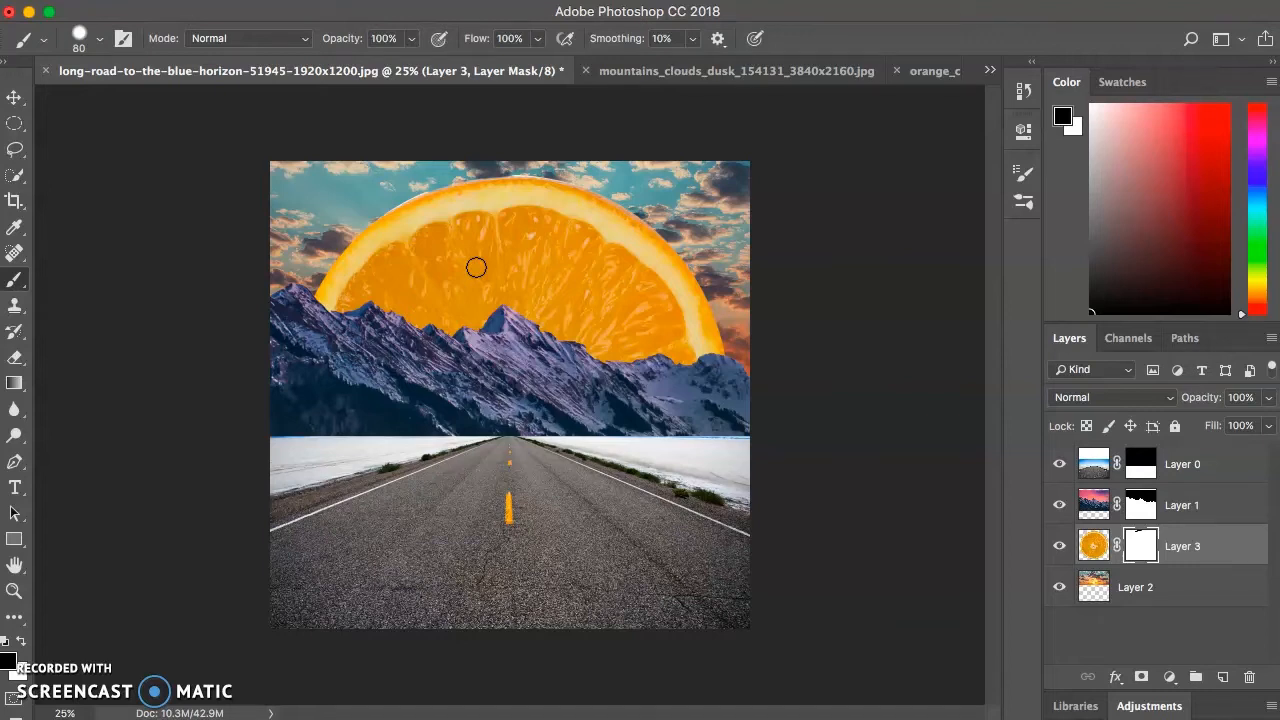
left_click(1093, 546)
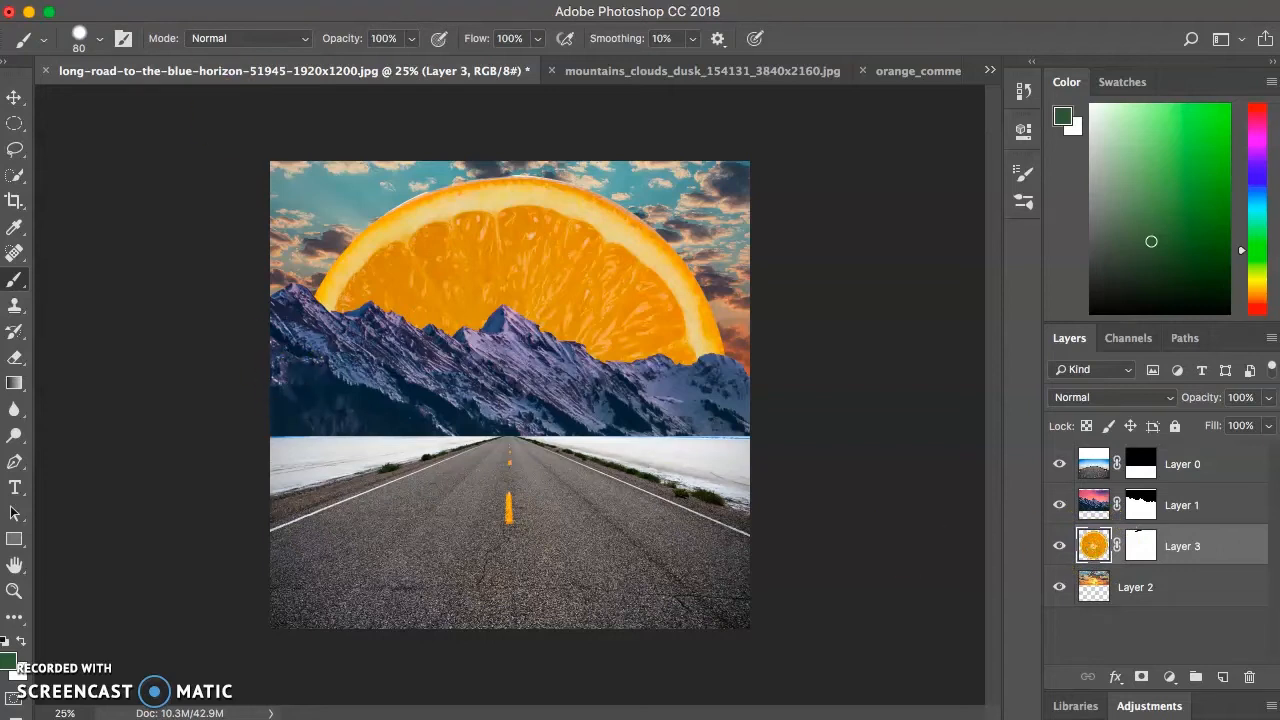
left_click(264, 0)
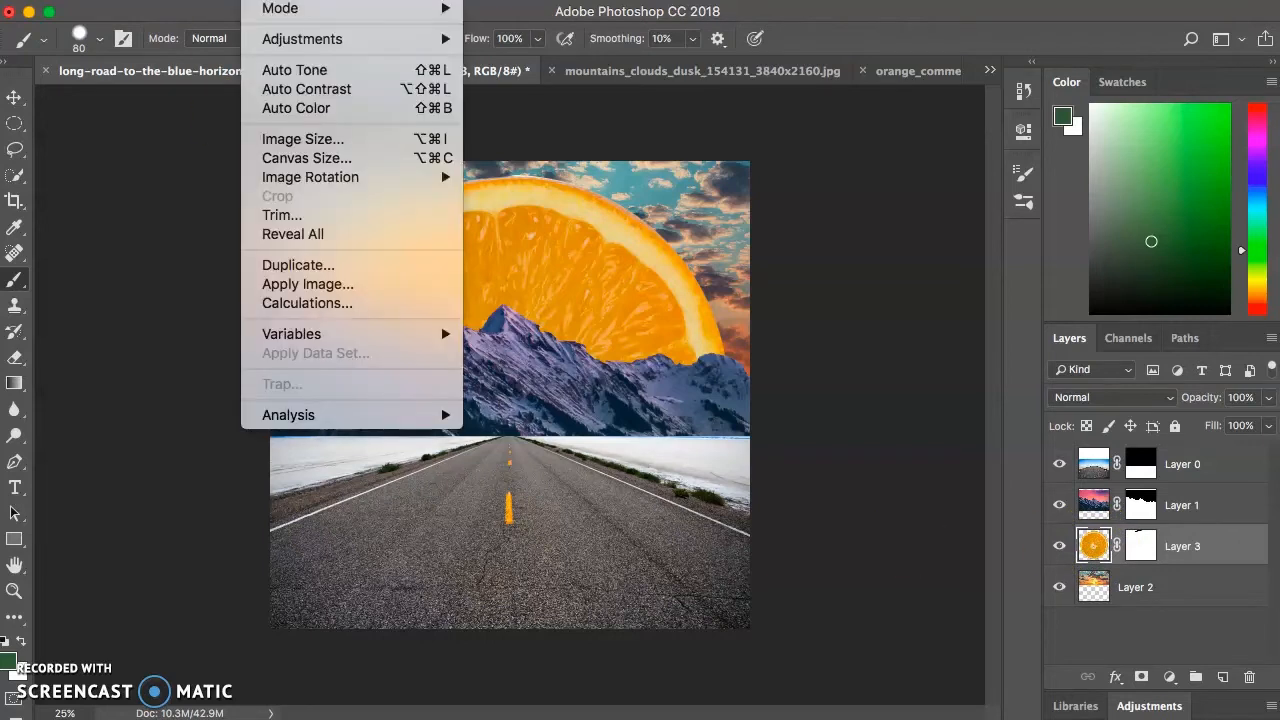
mouse_move(283, 42)
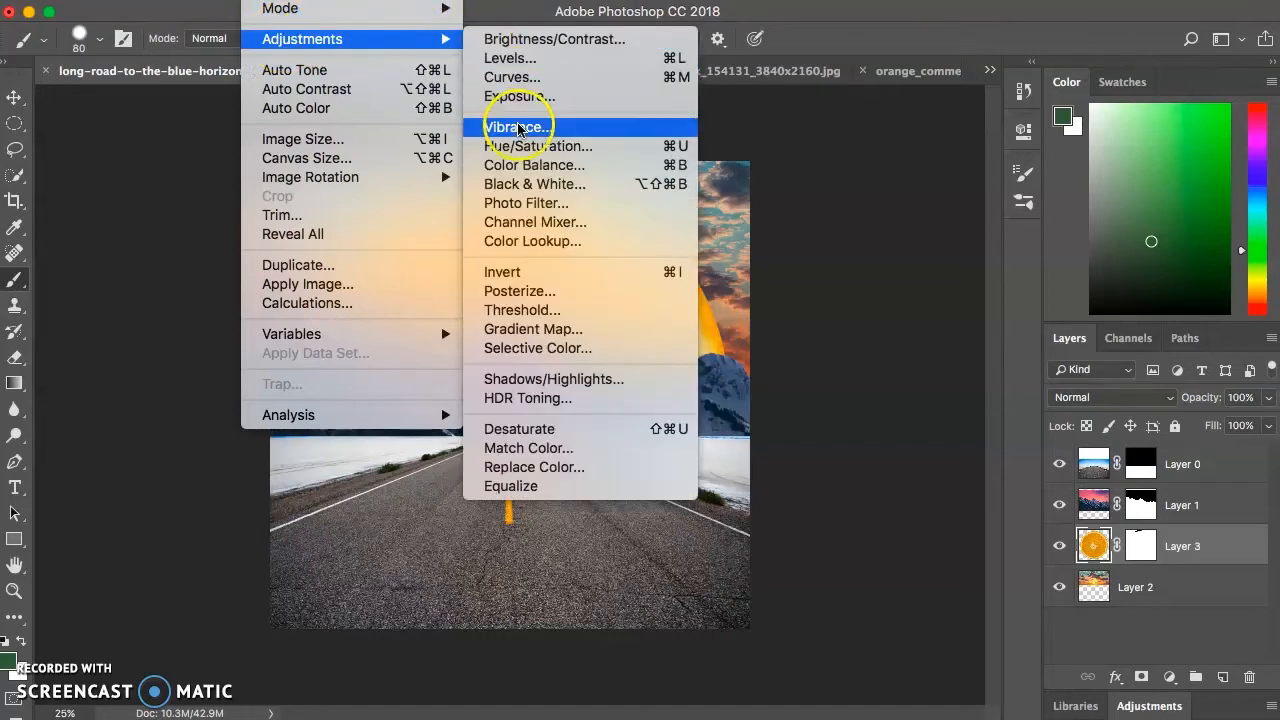
left_click(517, 166)
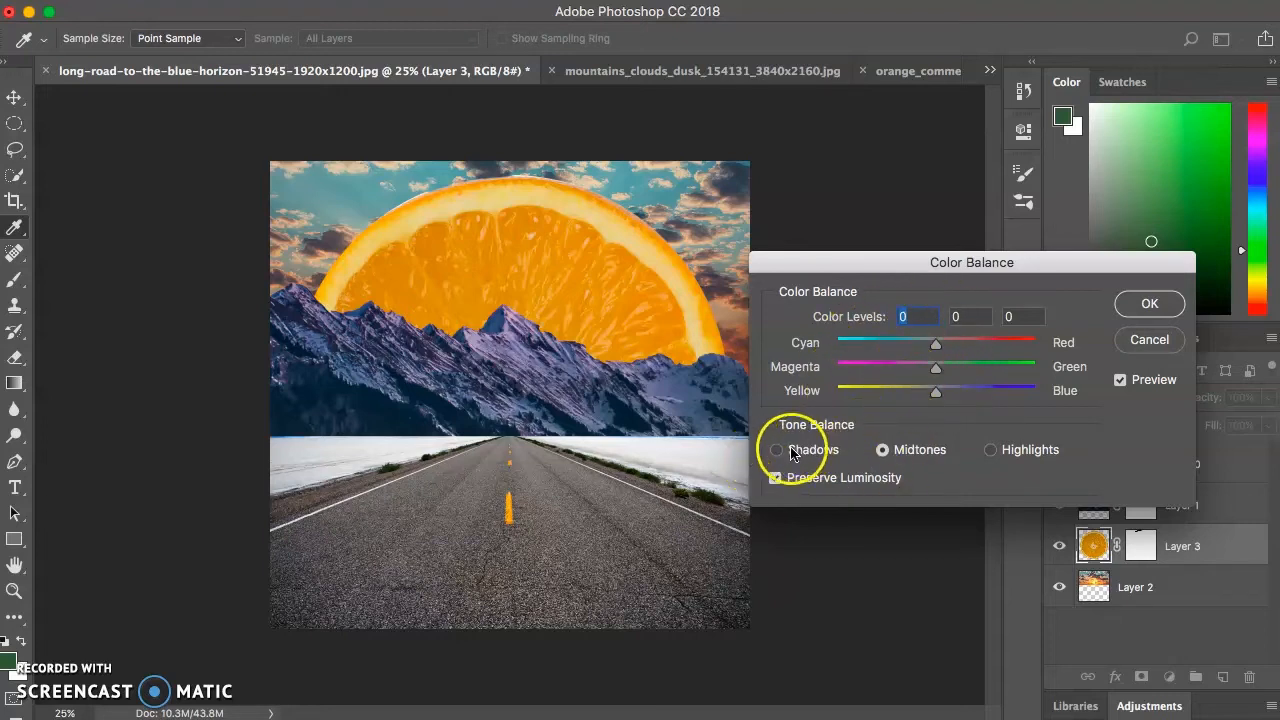
- Set the orange's shadow color levels to +17 toward red and -27 toward yellow
left_click(989, 450)
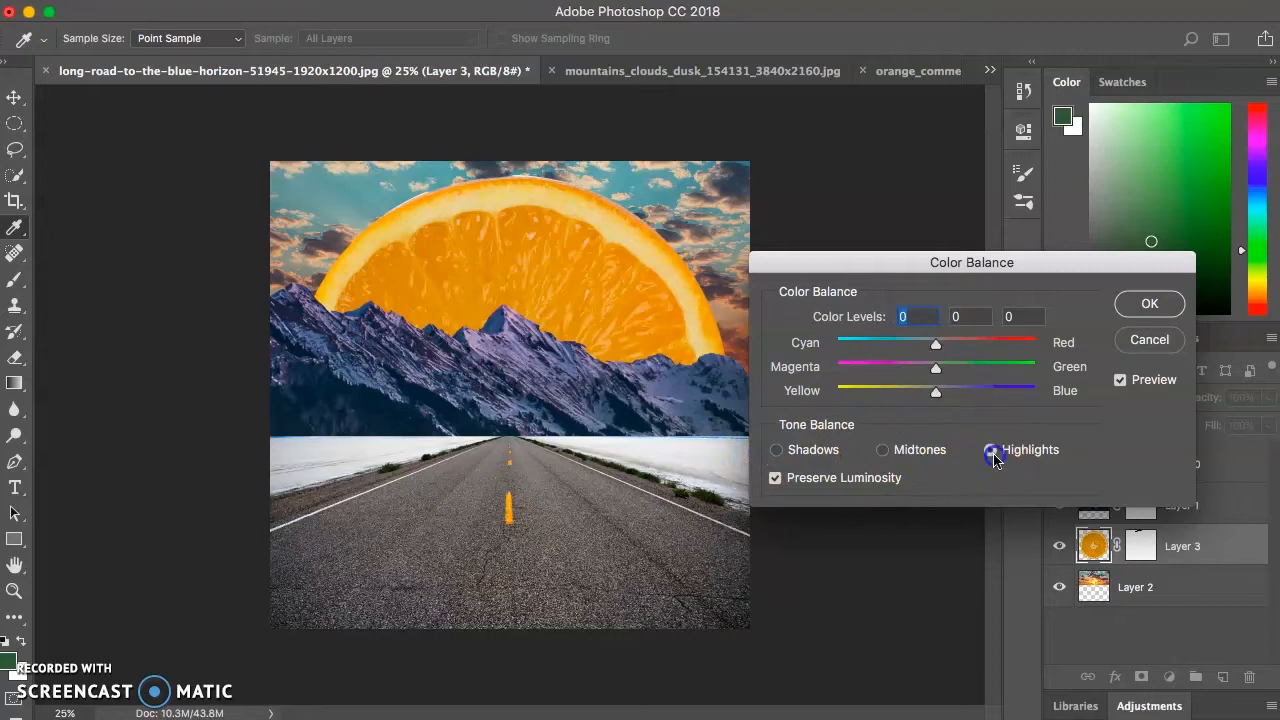
left_click(779, 452)
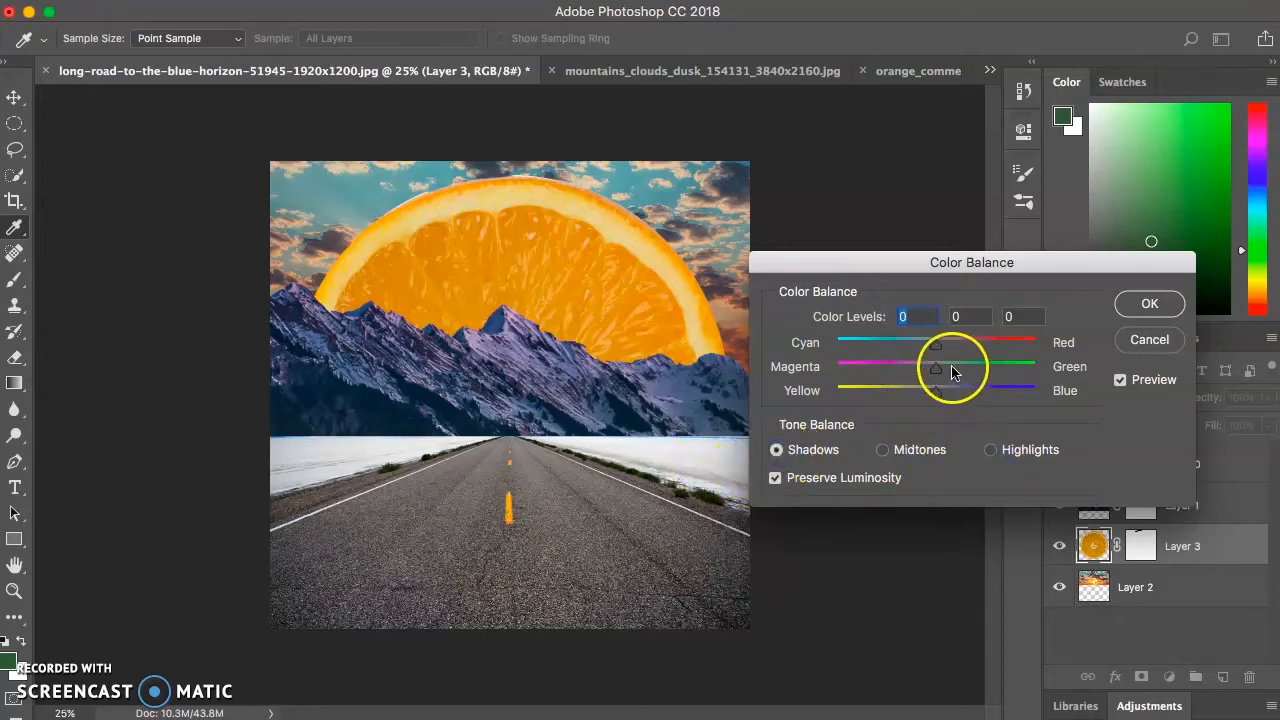
mouse_move(921, 377)
left_mouse_down()
mouse_move(940, 384)
mouse_move(937, 397)
mouse_move(910, 397)
left_mouse_up()
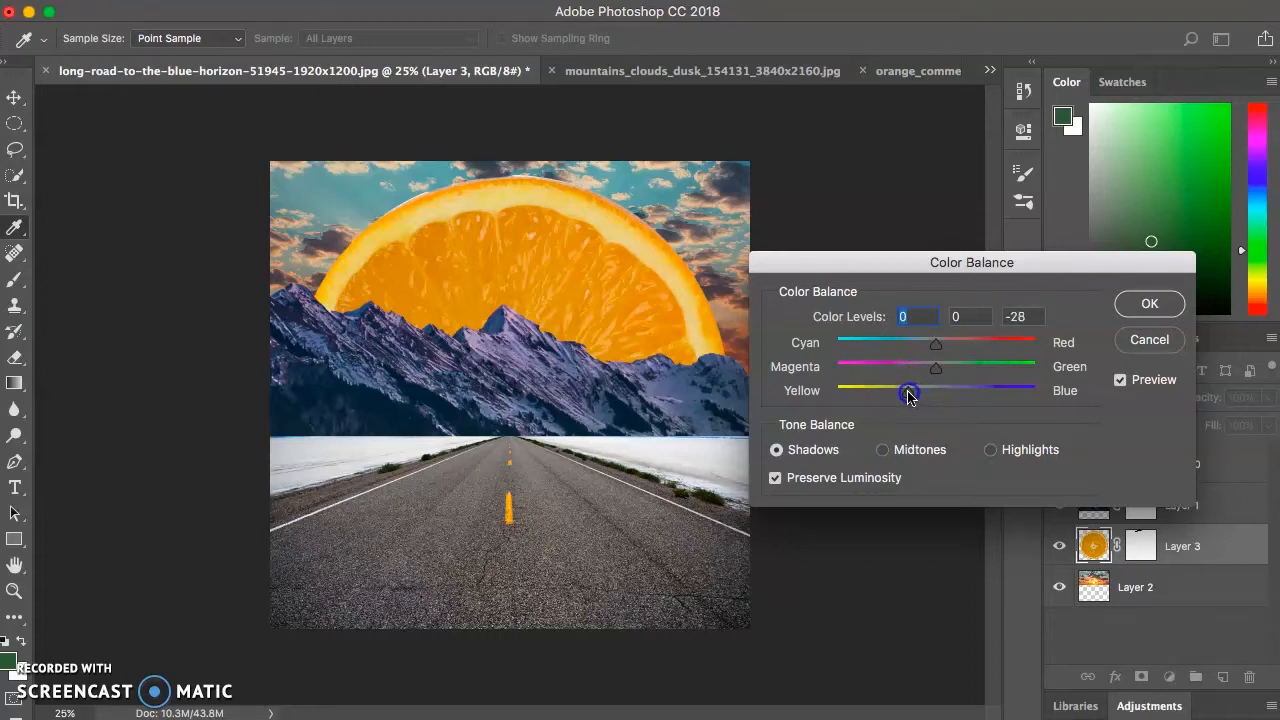
left_click_drag(909, 395, 909, 396)
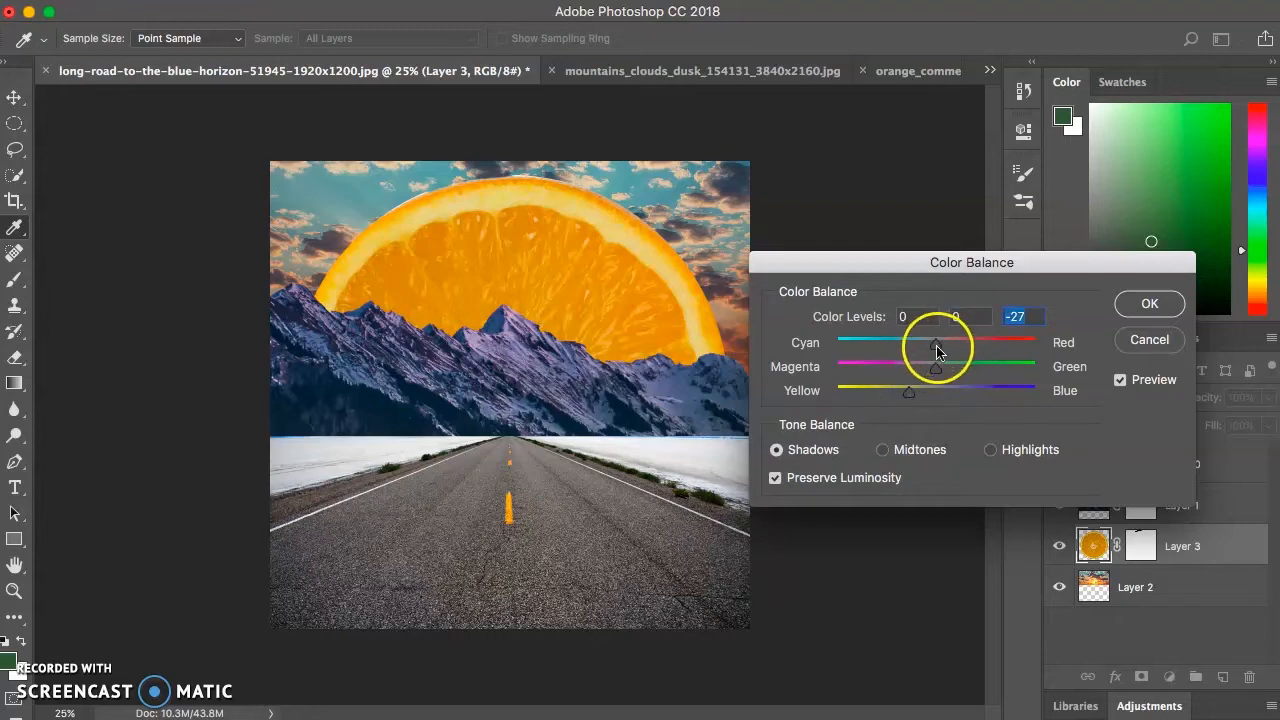
left_click_drag(937, 350, 938, 352)
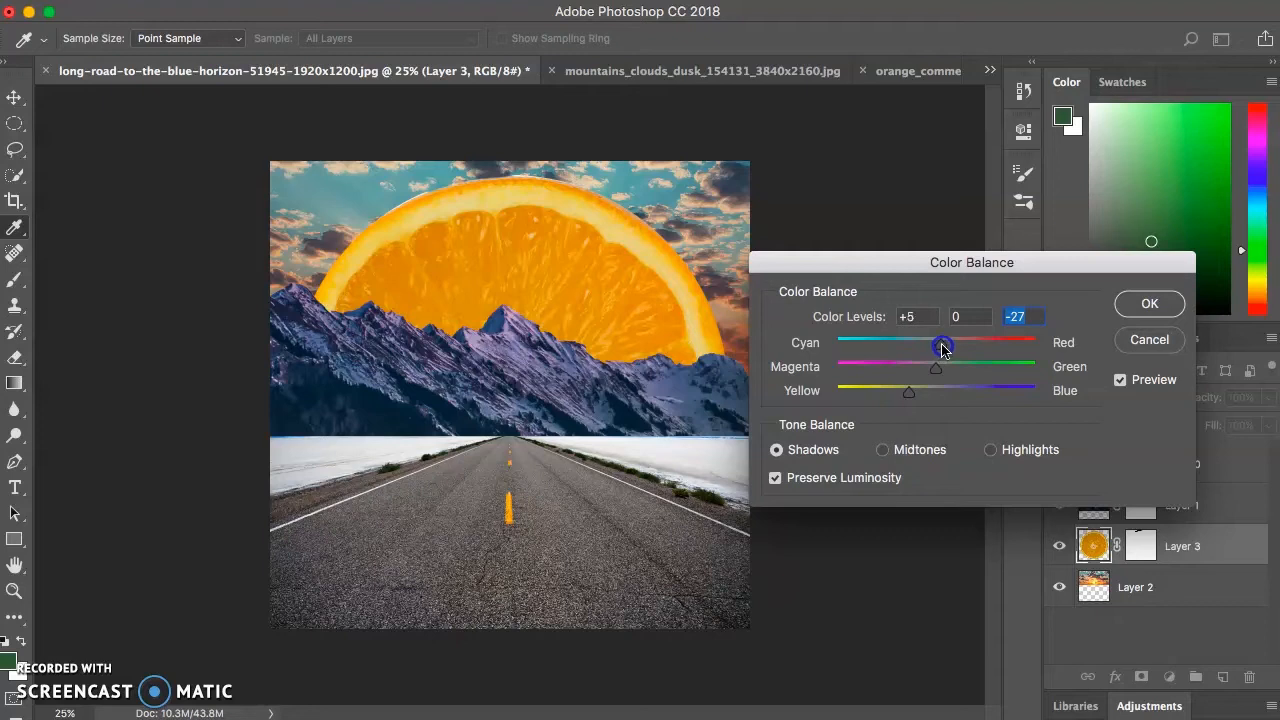
mouse_move(954, 347)
left_mouse_down()
mouse_move(967, 348)
mouse_move(951, 344)
left_mouse_up()
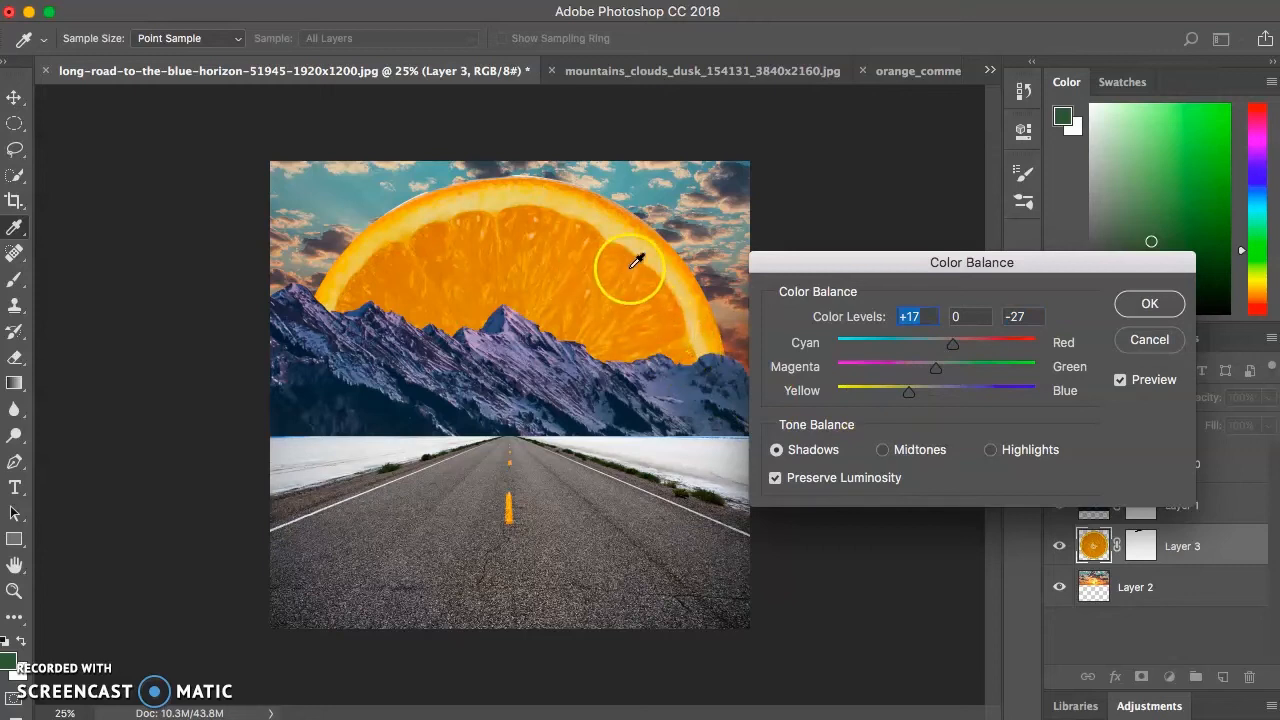
- Shift the orange's midtones slightly toward yellow and red
left_click(883, 452)
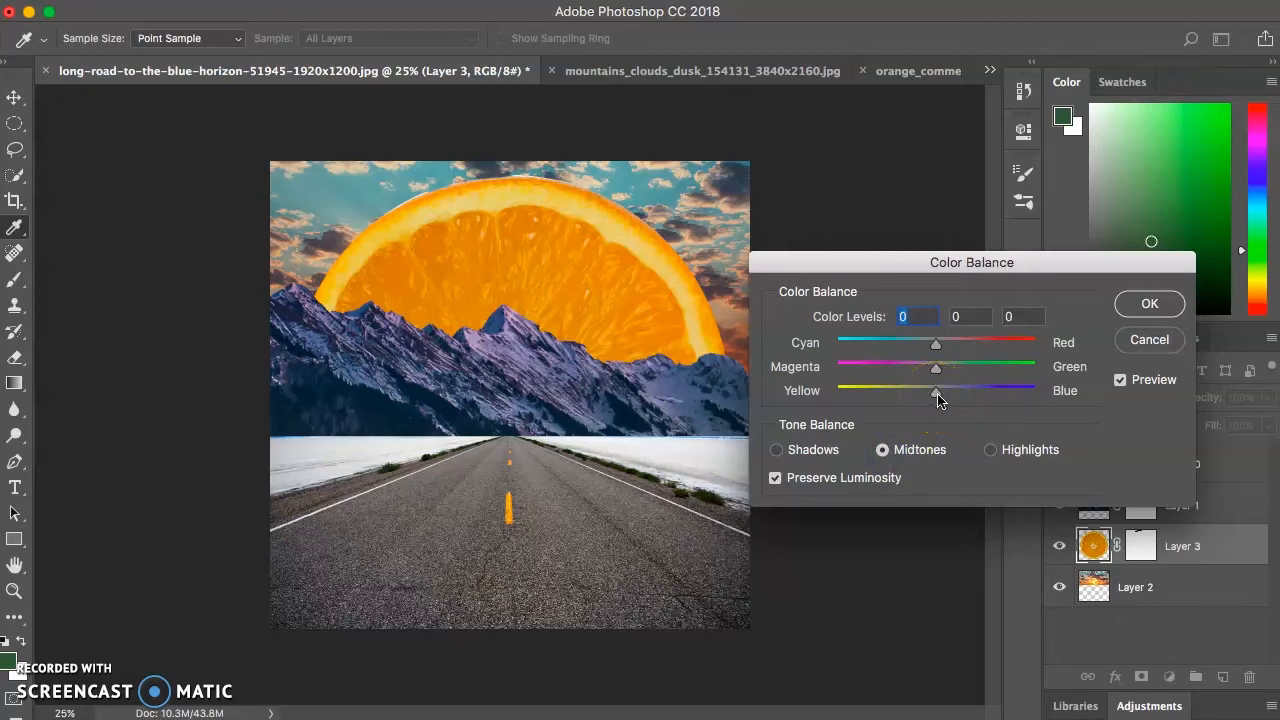
mouse_move(938, 396)
left_mouse_down()
mouse_move(910, 397)
mouse_move(977, 393)
mouse_move(919, 397)
left_mouse_up()
left_click_drag(920, 396, 920, 396)
left_click(946, 343)
- Set the orange's highlights to +15 toward blue and apply the Color Balance adjustment
left_click(988, 449)
mouse_move(936, 395)
left_mouse_down()
mouse_move(908, 397)
mouse_move(988, 397)
mouse_move(953, 395)
left_mouse_up()
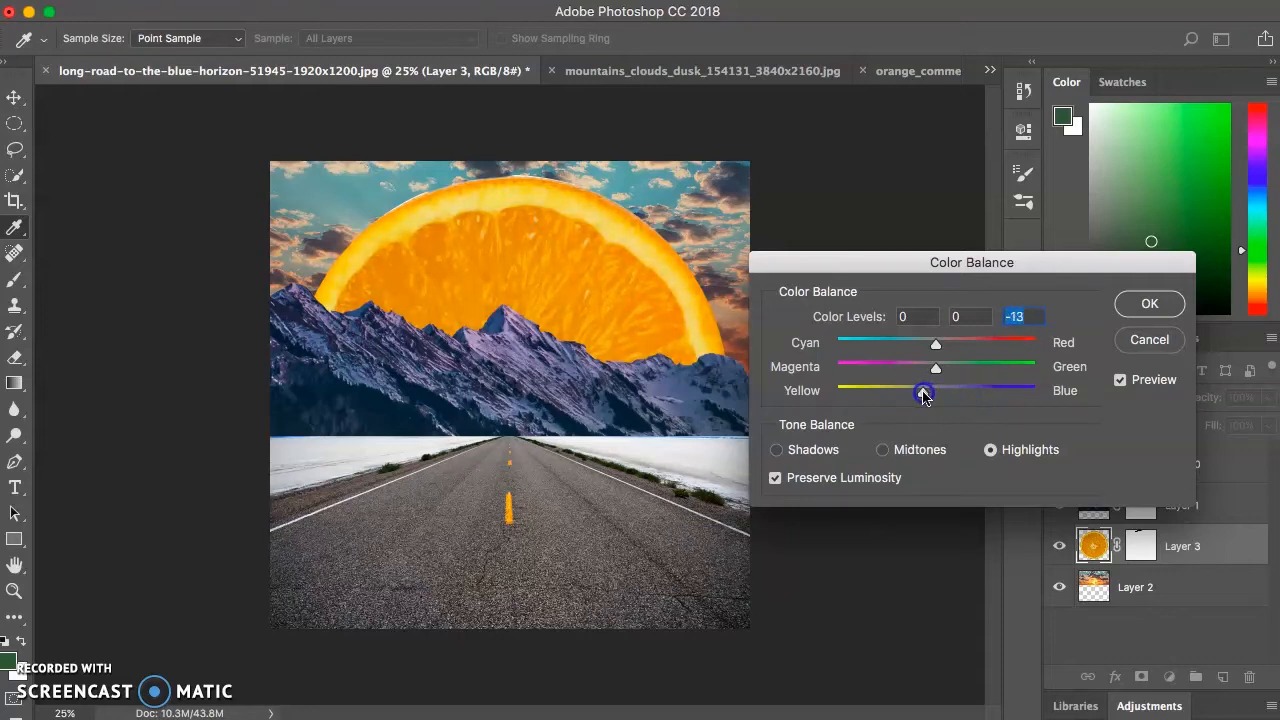
left_click_drag(925, 395, 939, 397)
left_click_drag(963, 395, 953, 395)
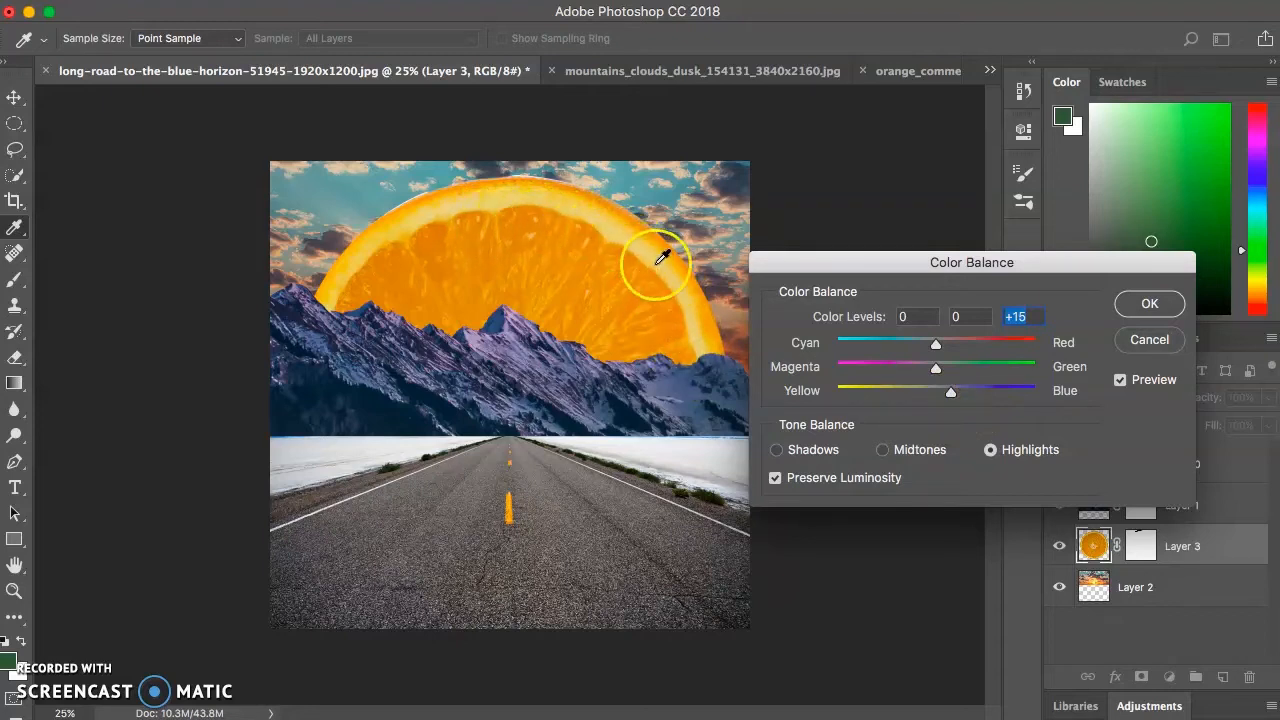
left_click(1150, 304)
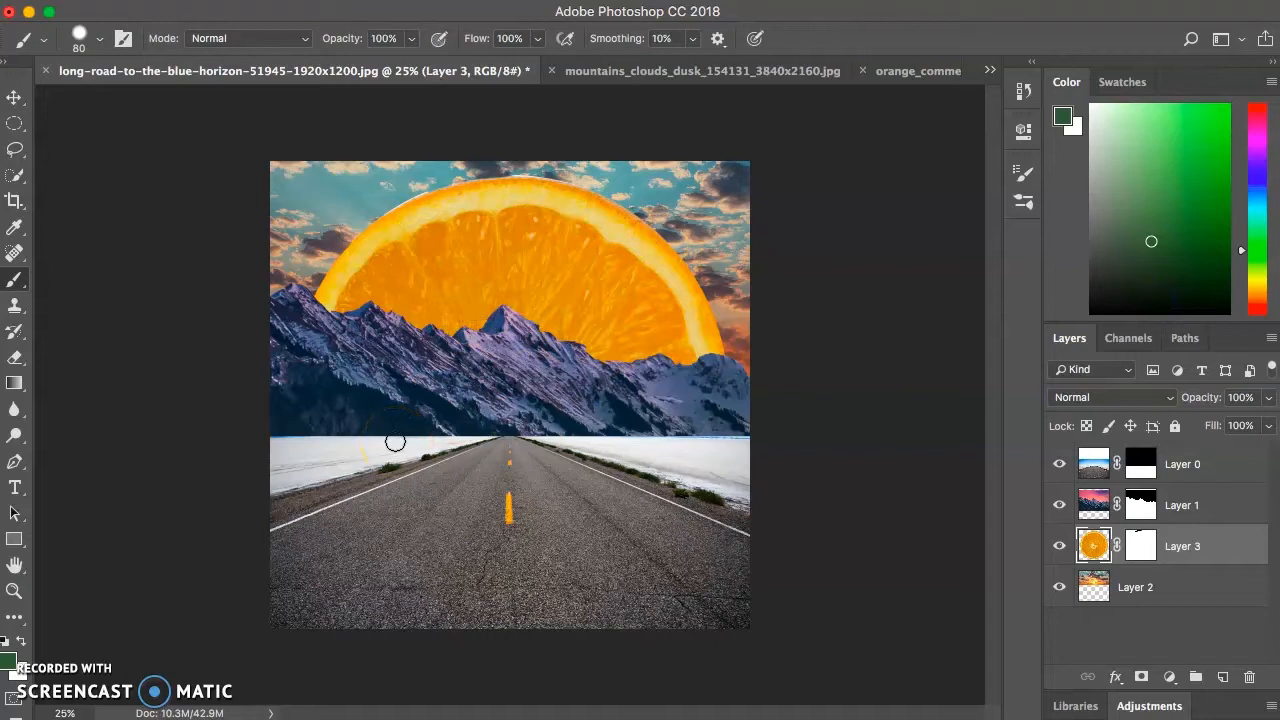
- Scale the orange down to about 43.7% and position it at X 947 px, Y 823 px behind the central mountain peak
left_click(265, 0)
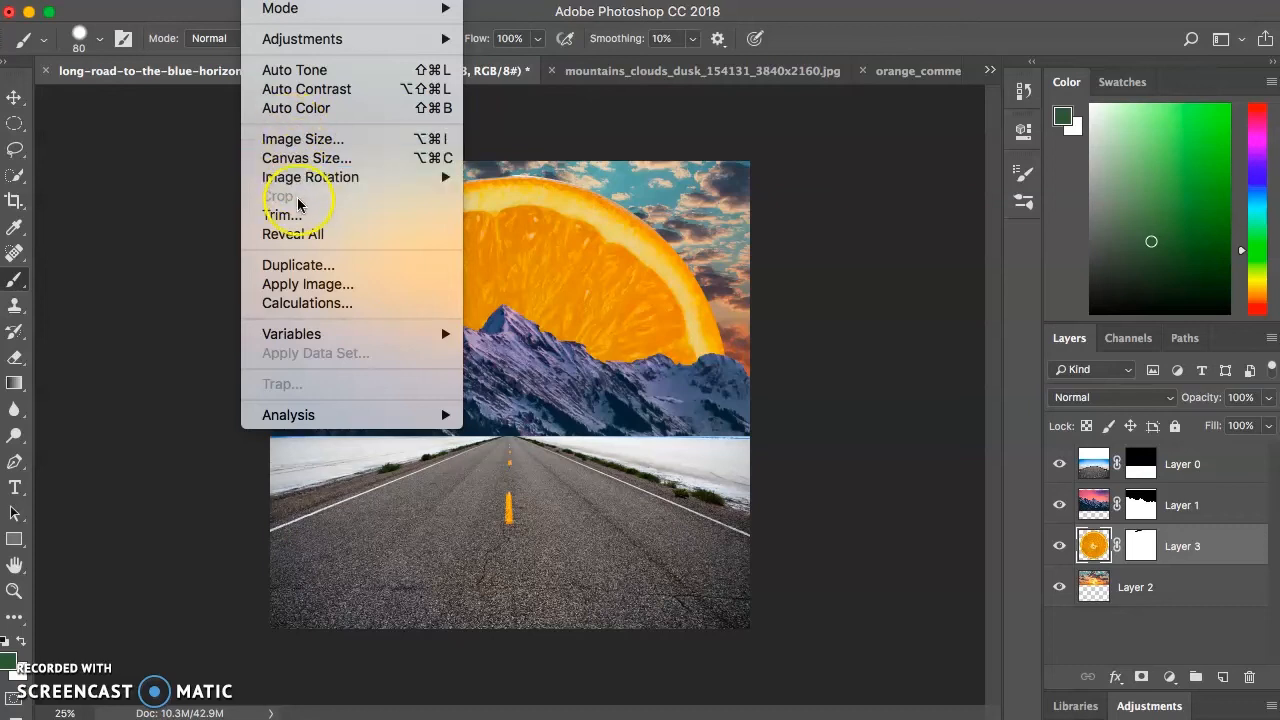
mouse_move(215, 0)
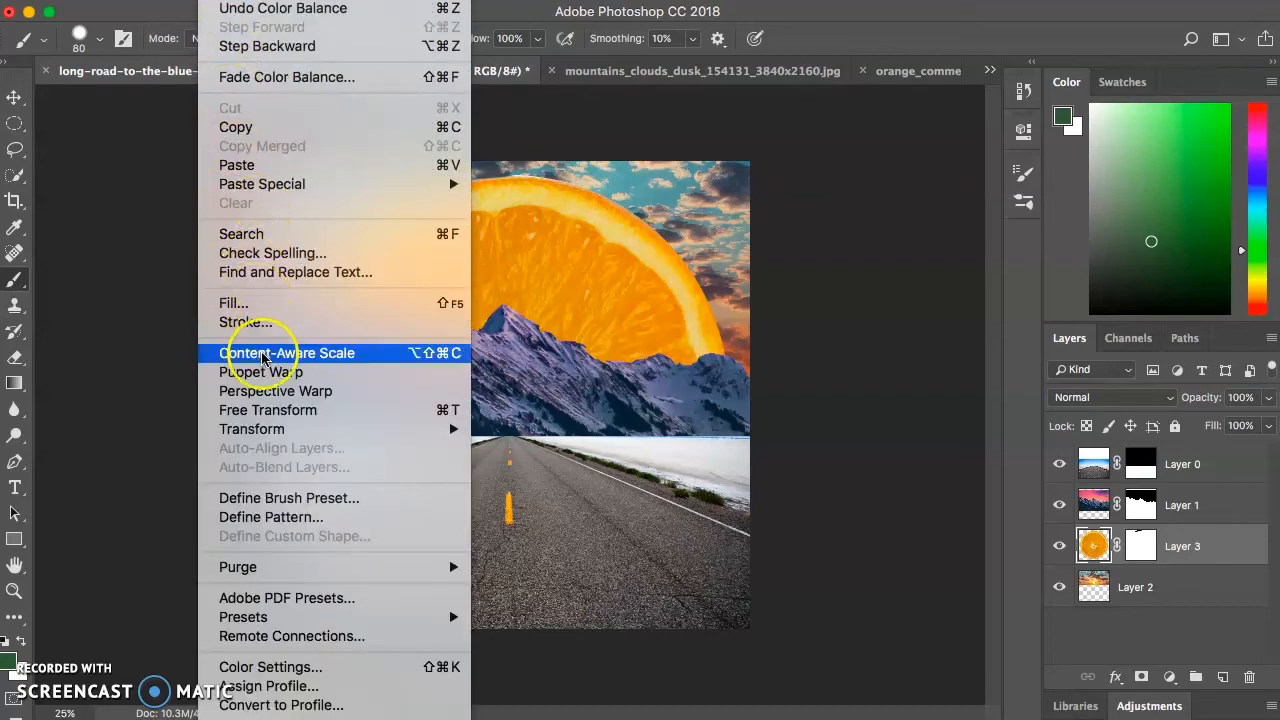
mouse_move(271, 438)
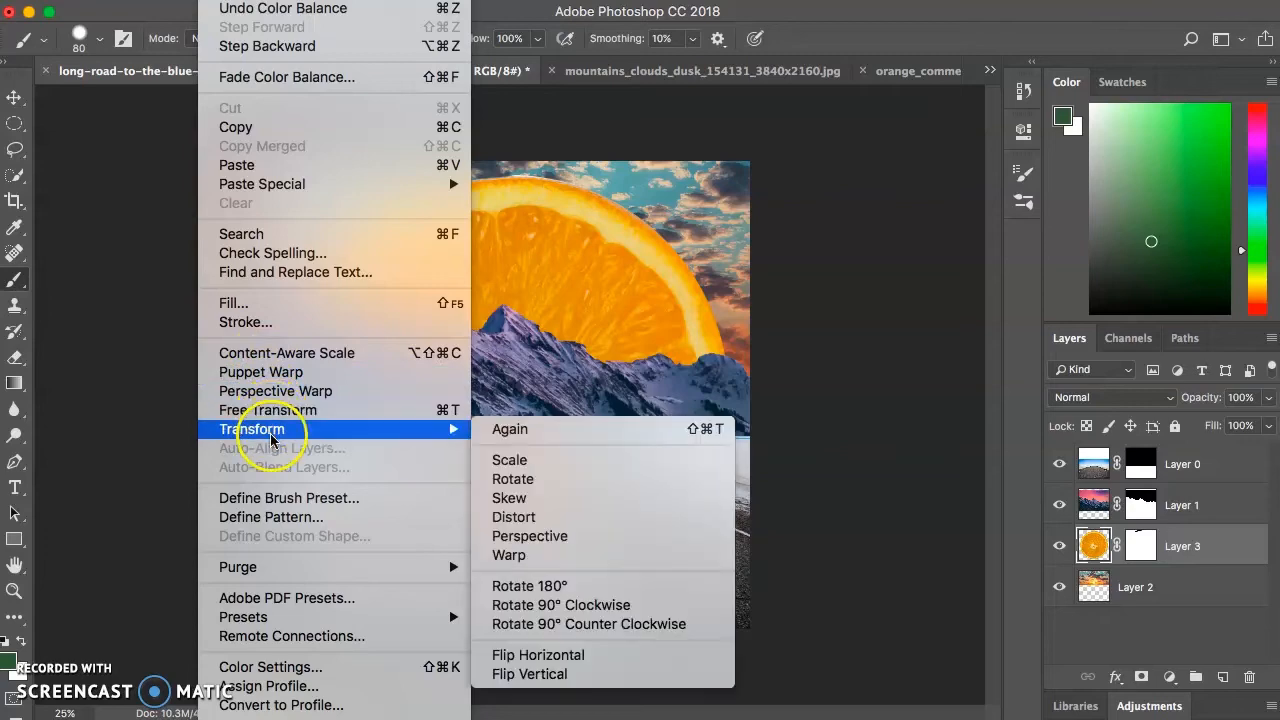
left_click(509, 460)
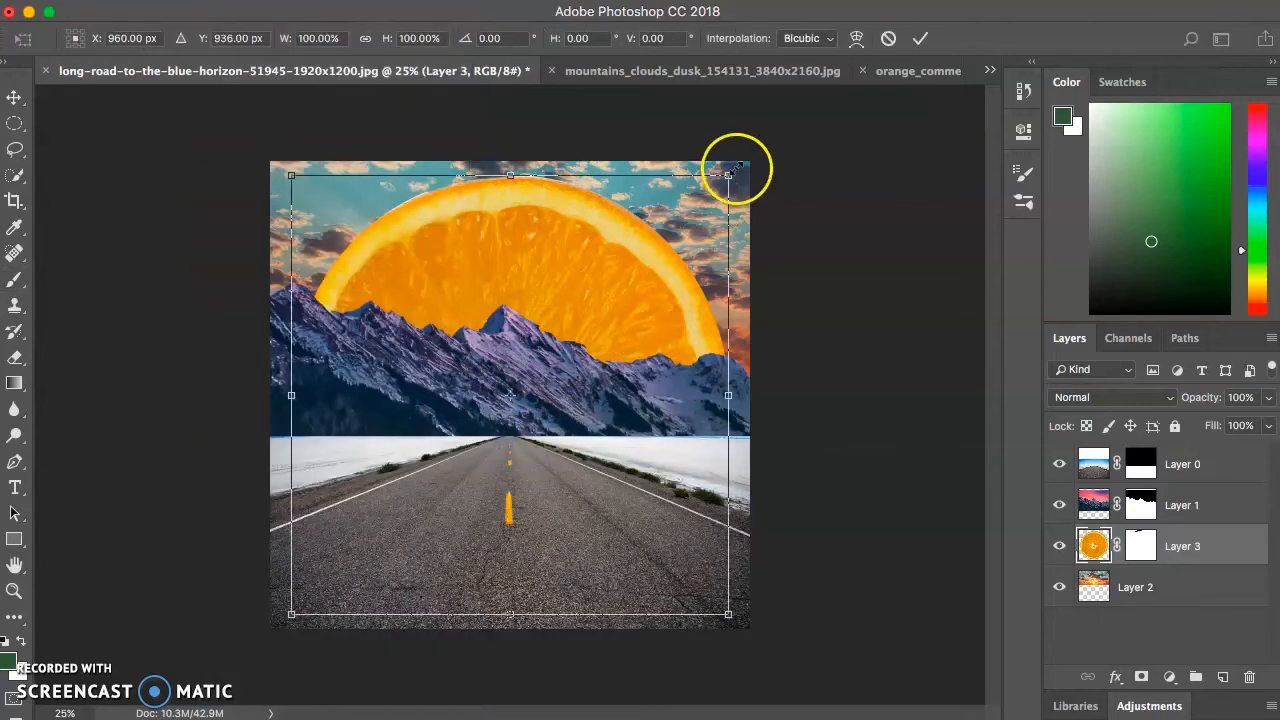
left_click_drag(726, 178, 563, 341)
left_click_drag(480, 391, 555, 297)
left_click_drag(644, 238, 553, 300)
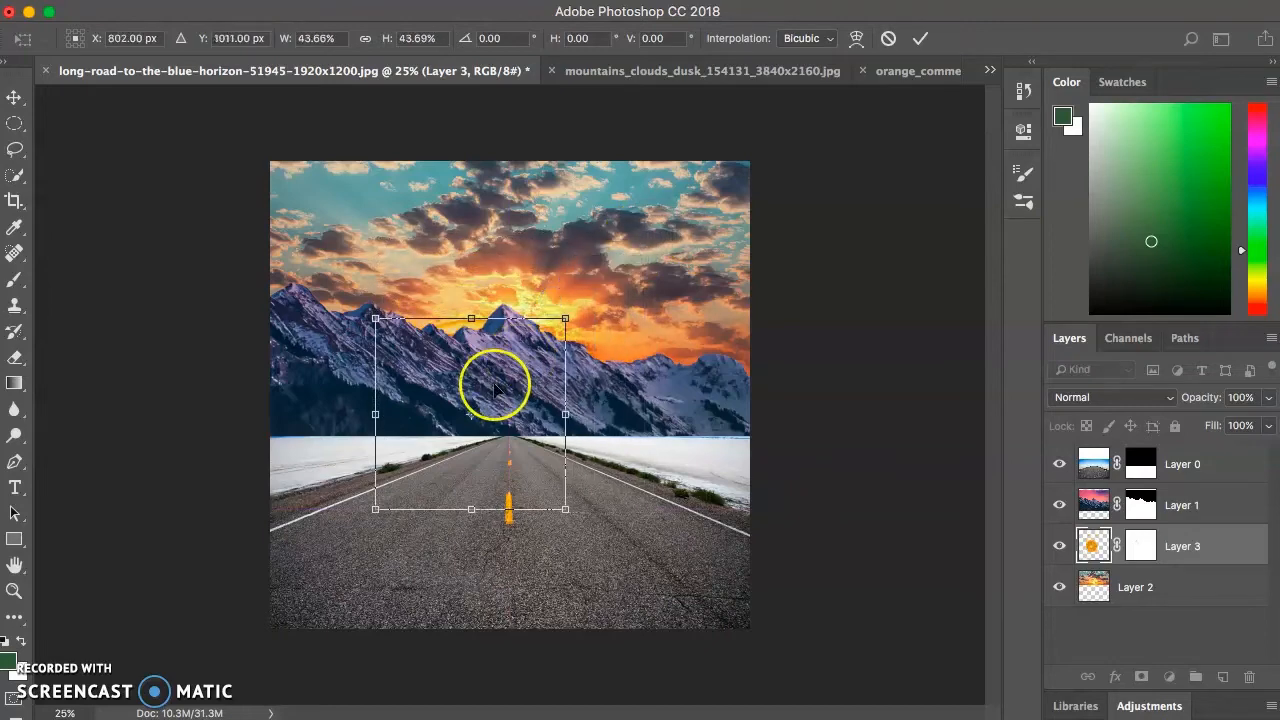
left_click_drag(490, 393, 522, 341)
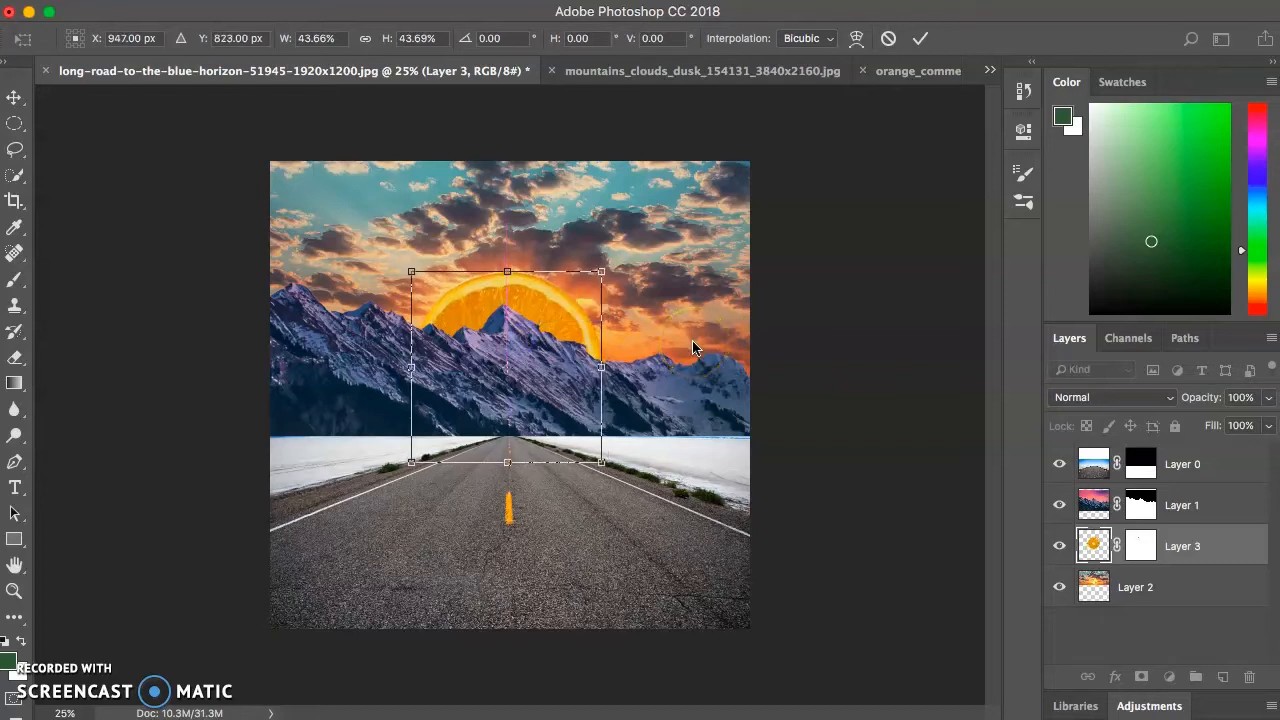
key("Return")
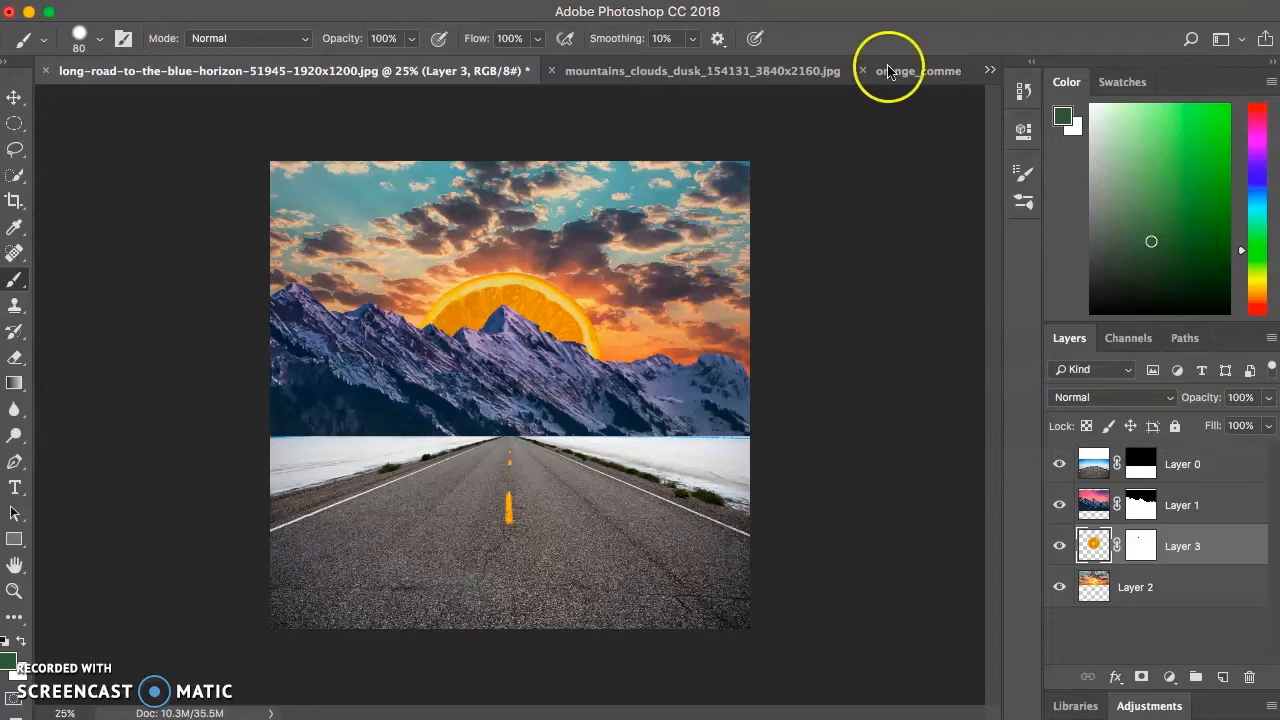
- Select a full-height rectangular area in the middle of the black-background grunge metal noise texture image with the Rectangular Marquee tool
left_click(989, 76)
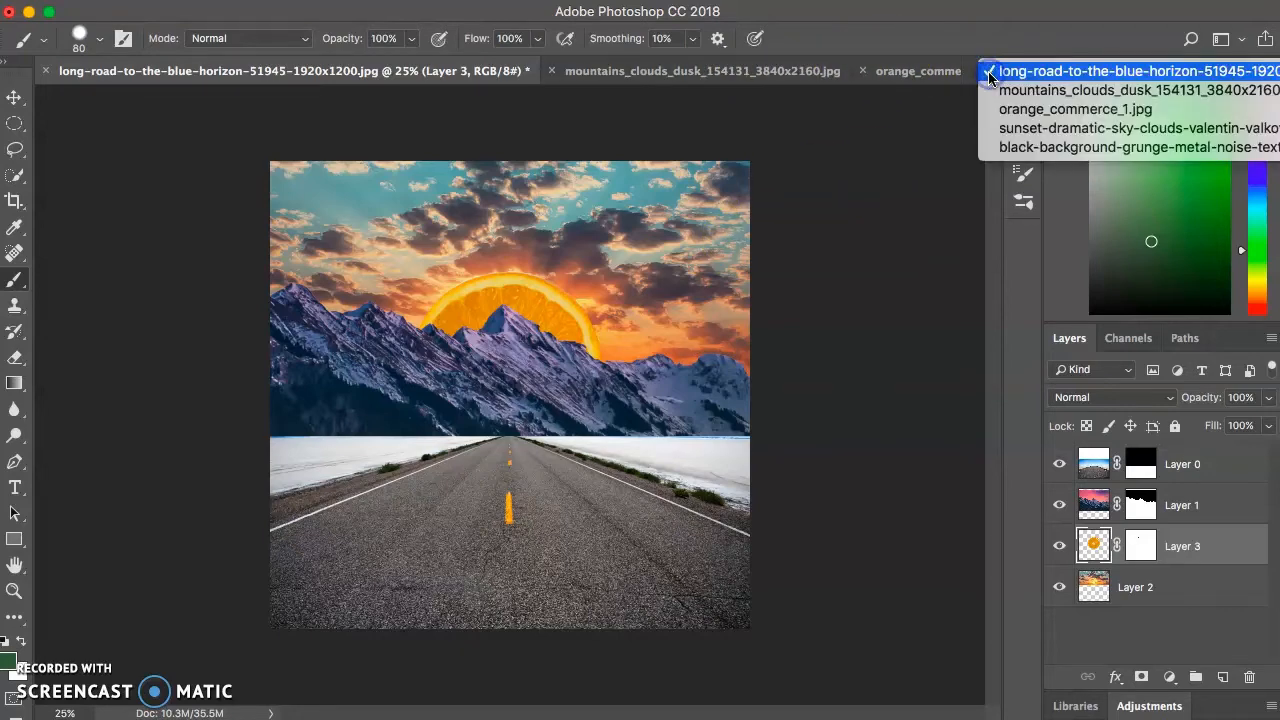
left_click(1035, 148)
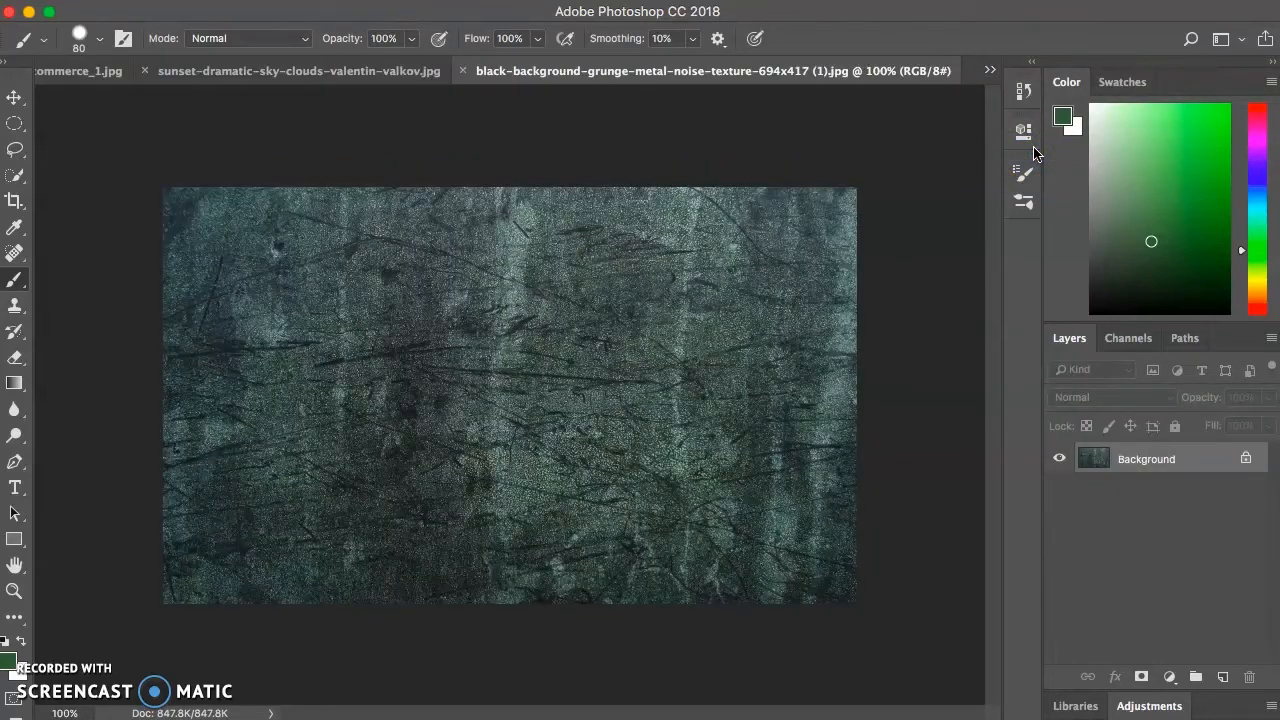
left_click(14, 123)
left_click(117, 124)
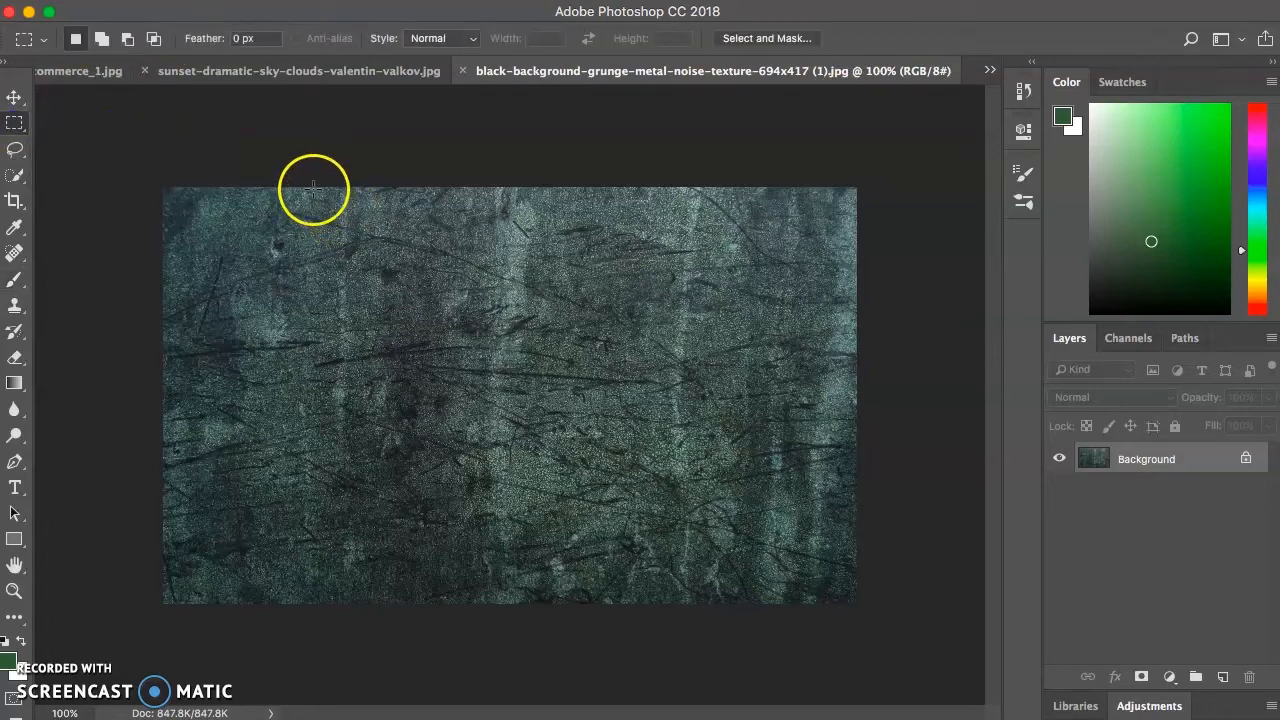
left_click_drag(312, 188, 762, 610)
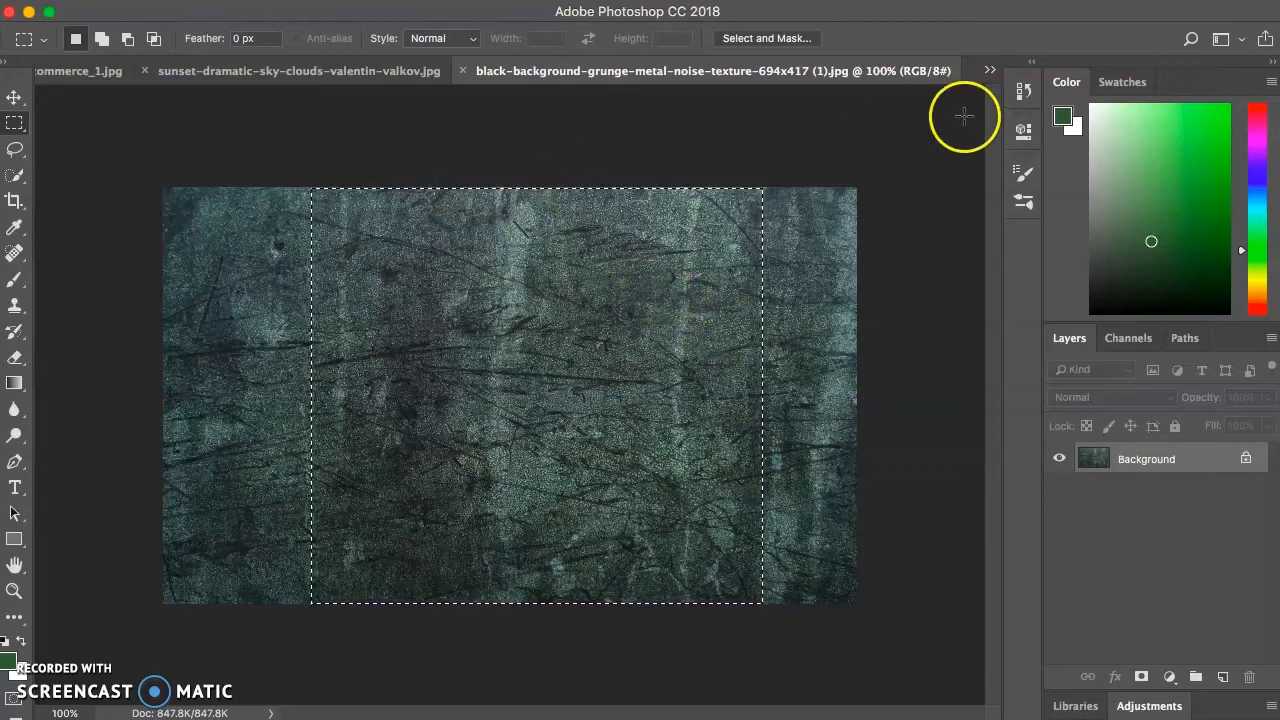
- Paste the selected grunge texture into the long-road composite and move its layer to the top of the layer stack
left_click(990, 70)
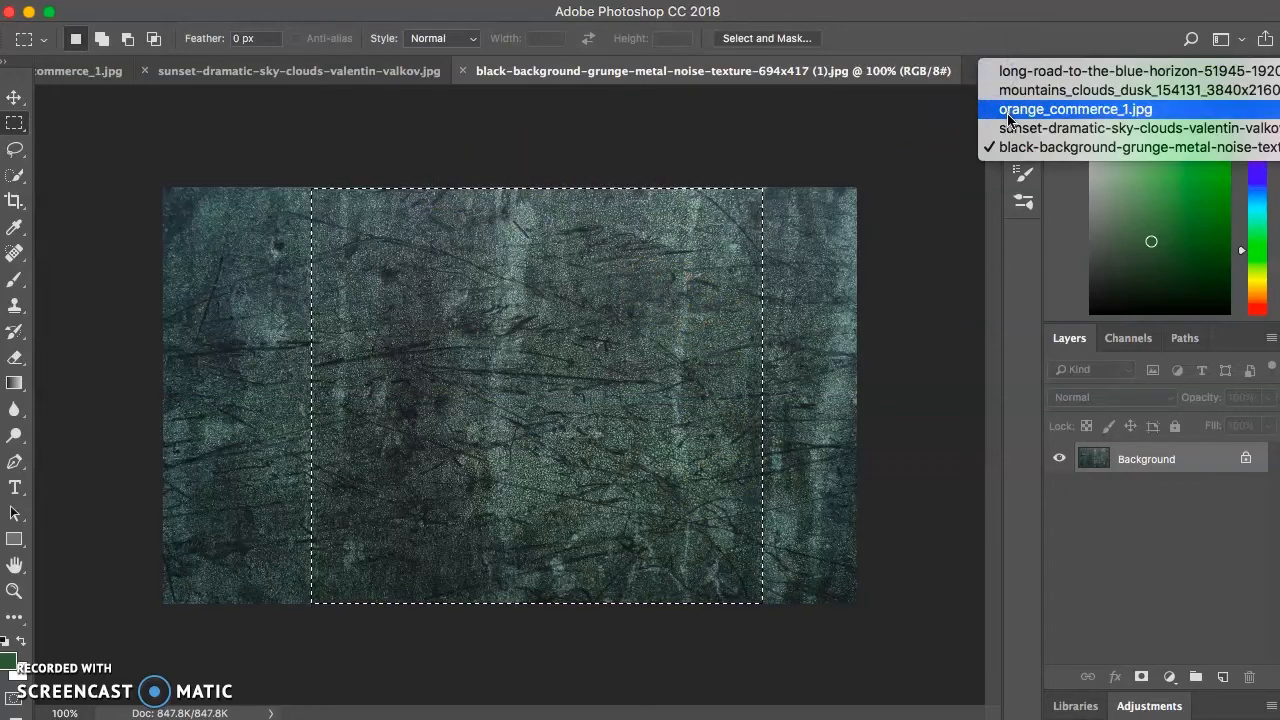
left_click(1021, 74)
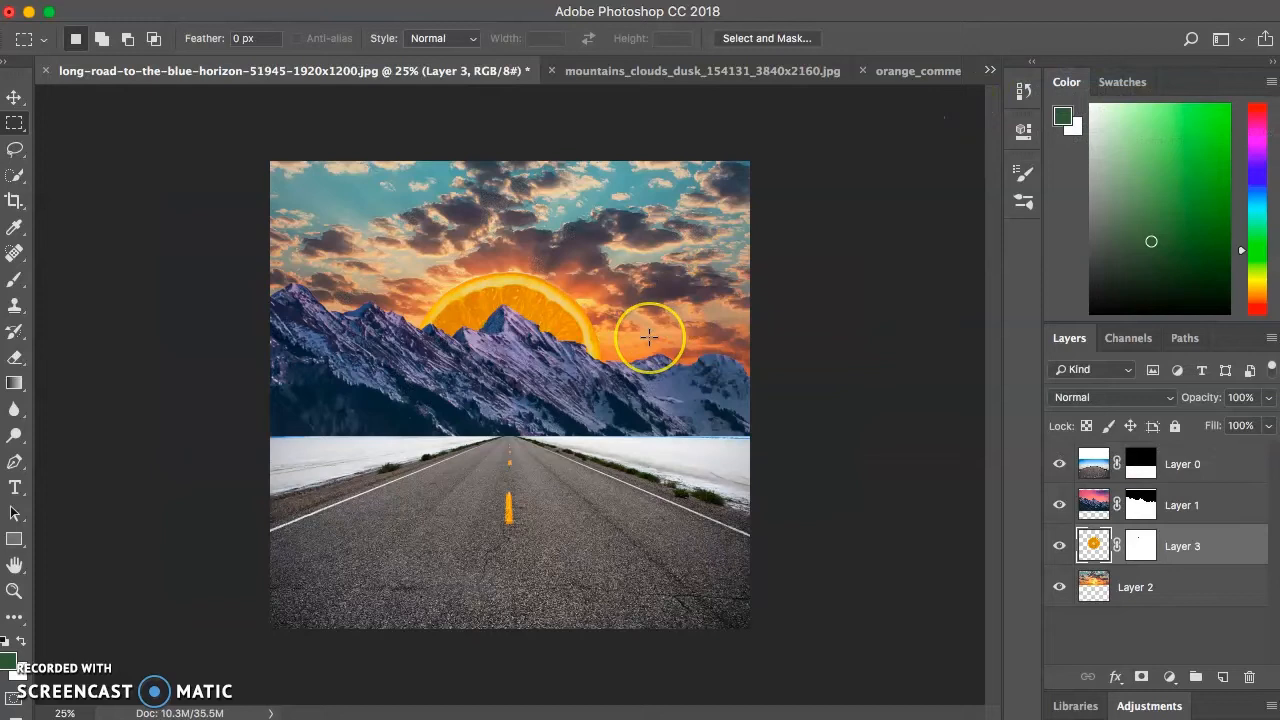
key("ctrl+shift+alt+n")
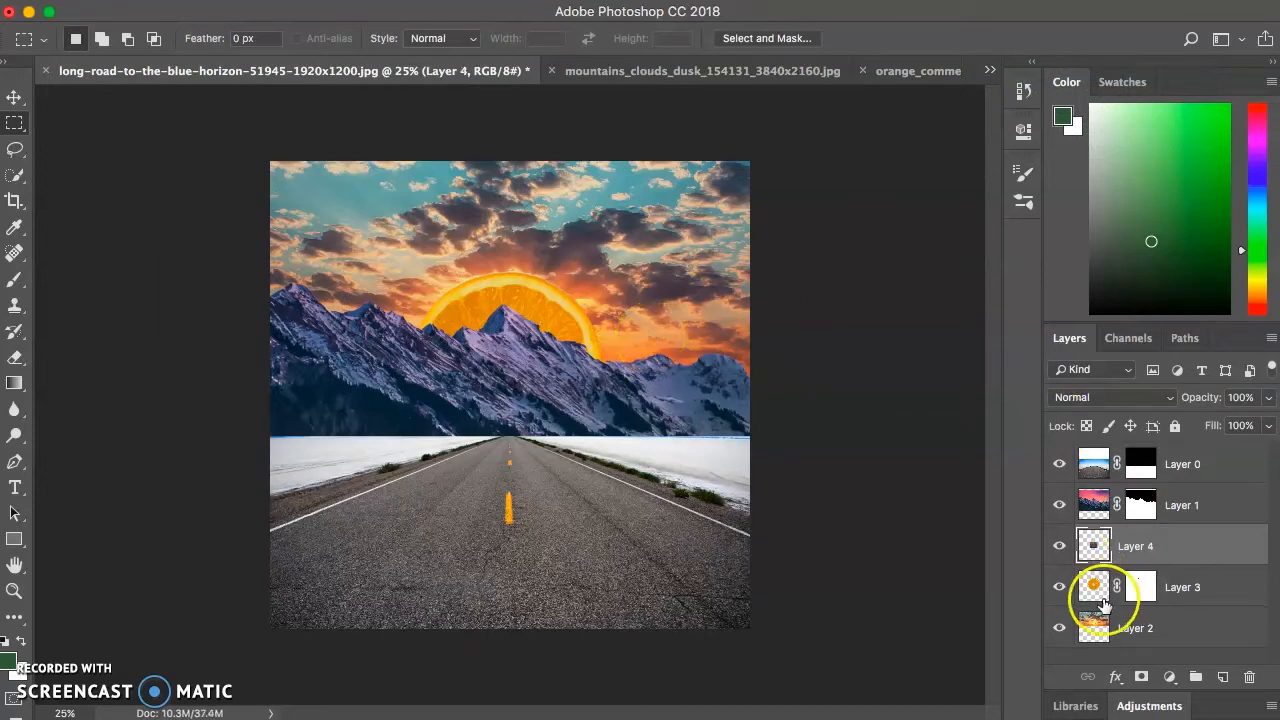
left_click(1159, 549)
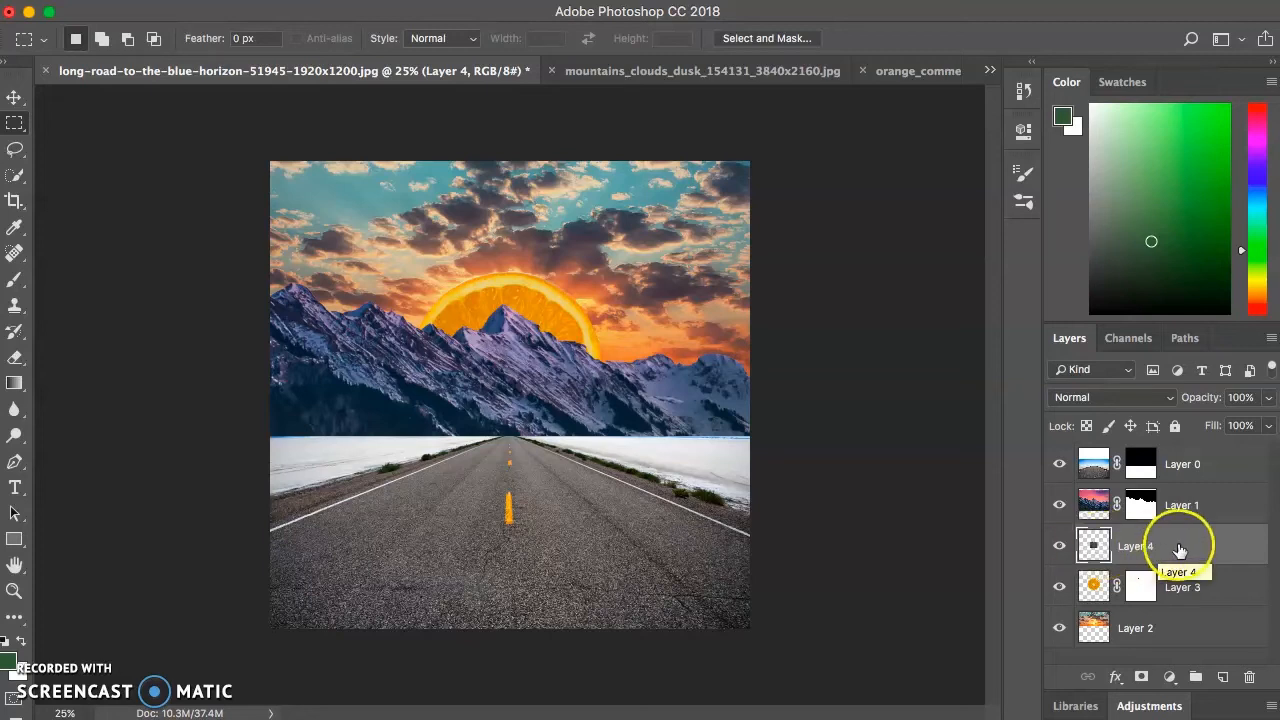
left_click_drag(1199, 541, 1194, 449)
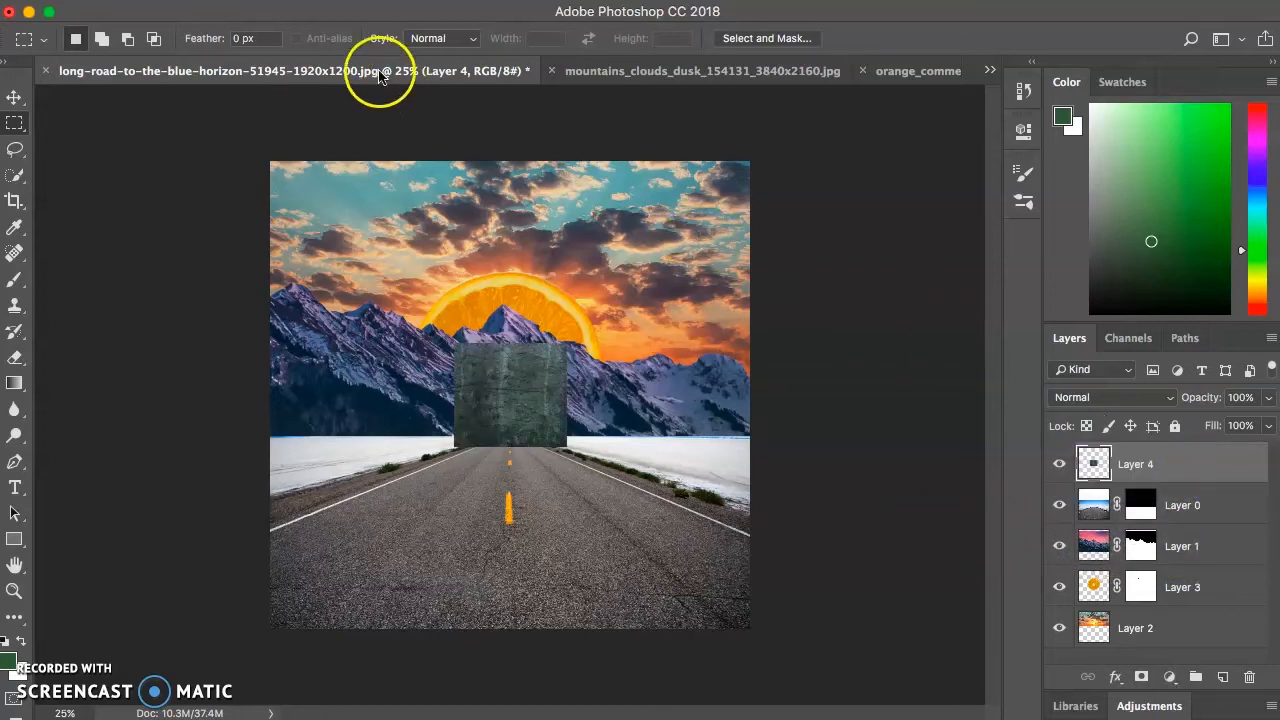
- Move and scale the grunge texture so that it covers the entire canvas, and apply the transform
left_click(214, 0)
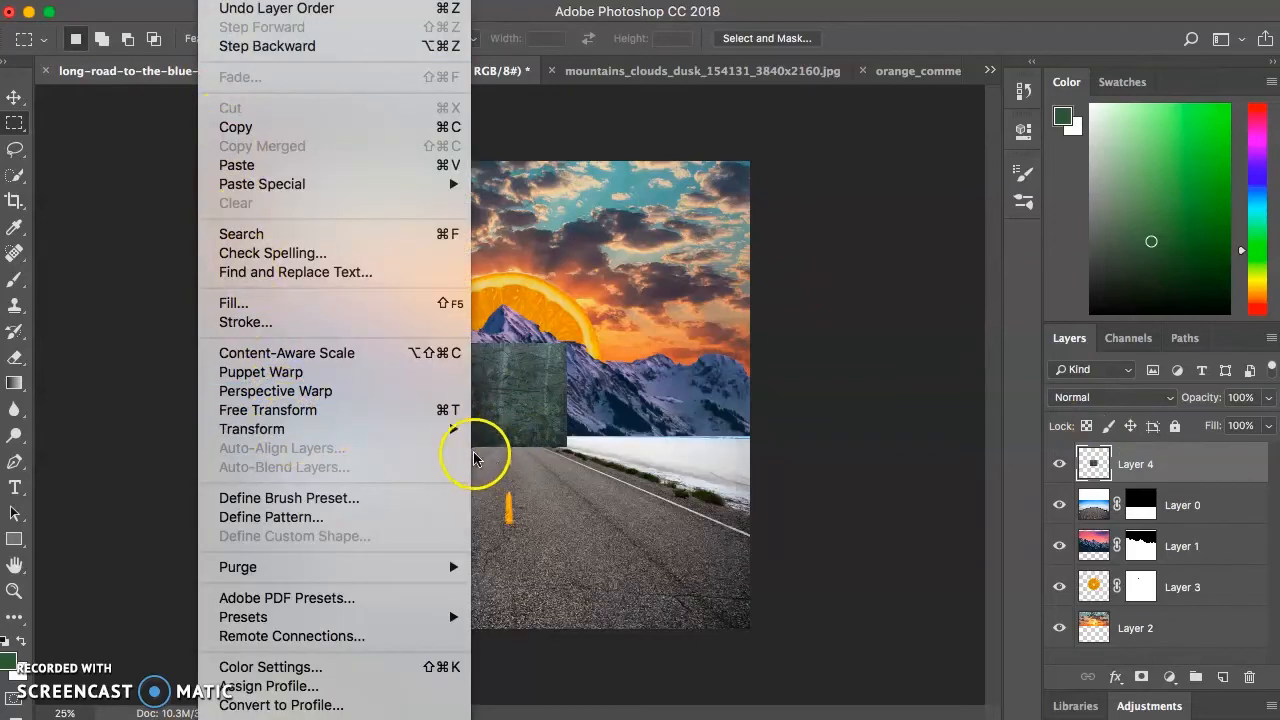
mouse_move(452, 429)
left_click(498, 466)
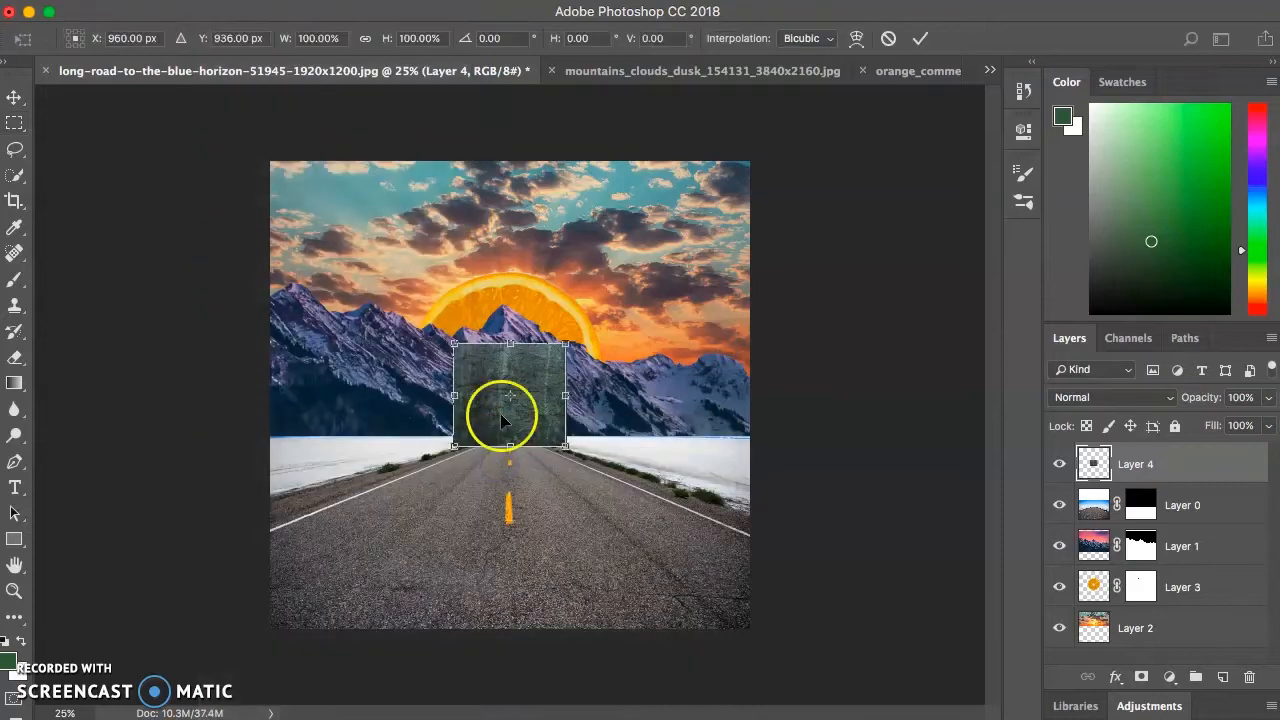
left_click_drag(491, 411, 310, 233)
left_click_drag(382, 264, 780, 640)
key("Return")
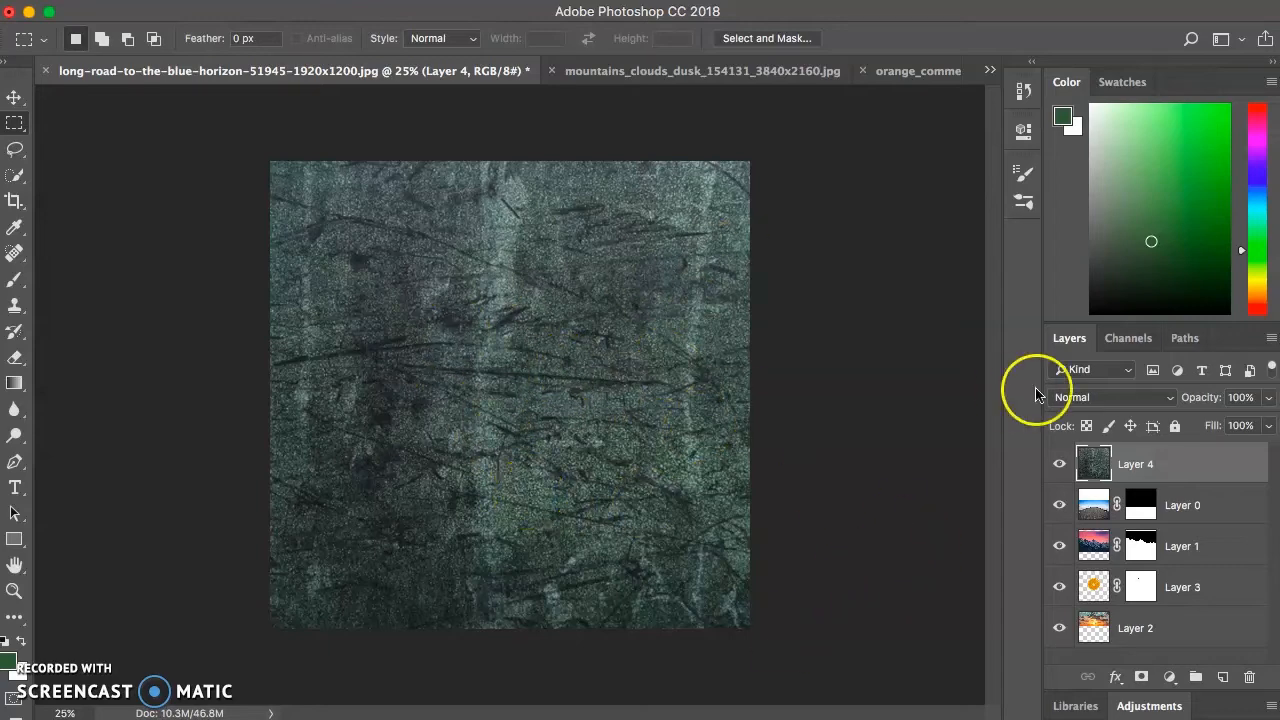
- Try the Multiply, Color Burn, Lighten and Screen blend modes on the grunge texture layer
left_click(1059, 464)
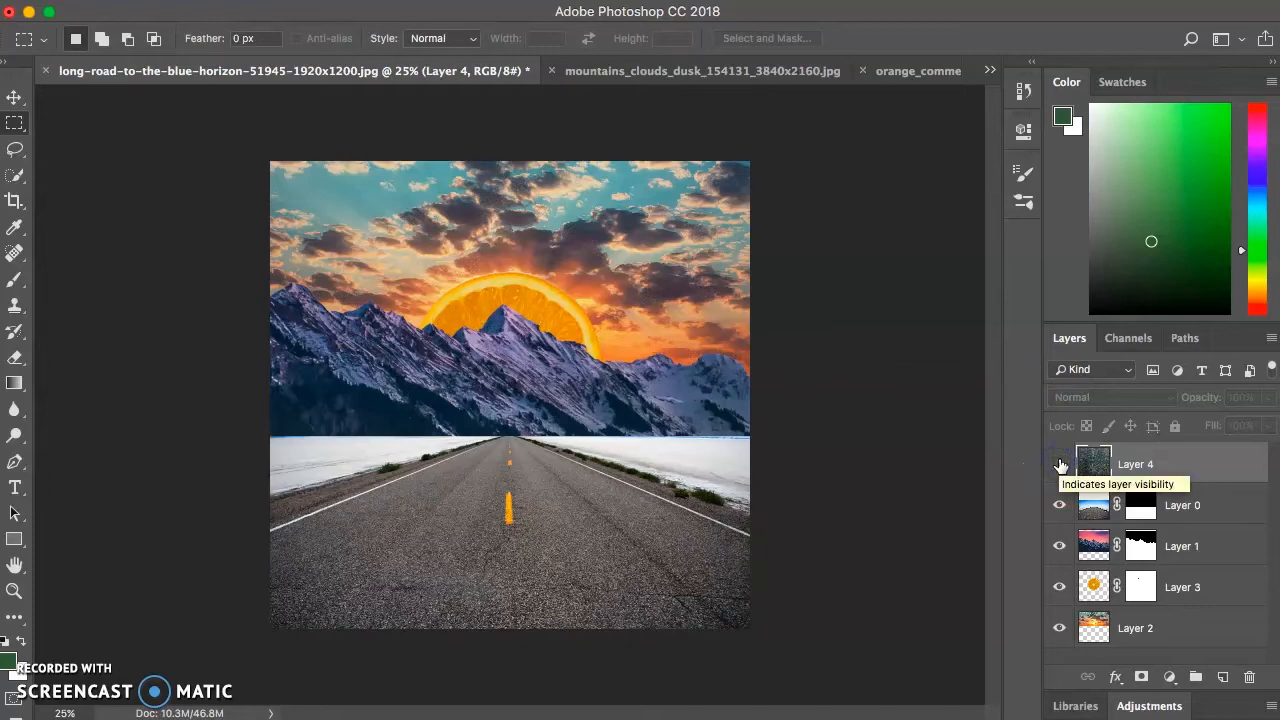
left_click(1059, 464)
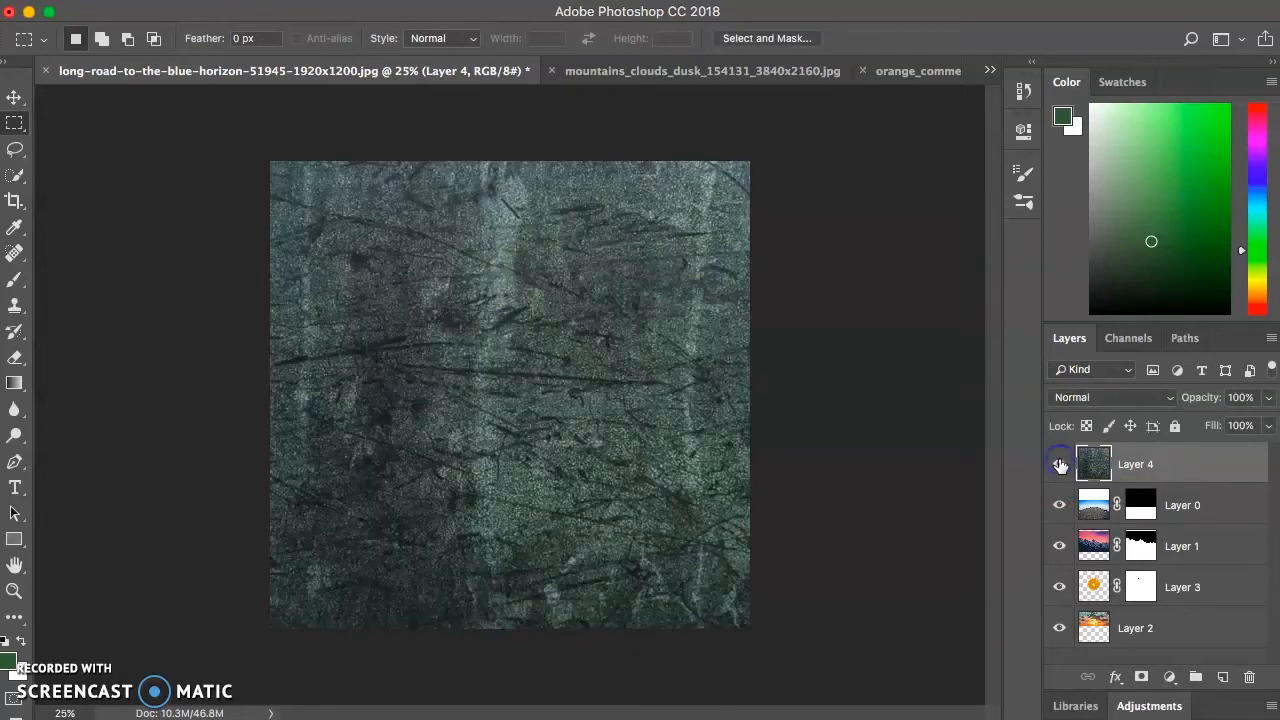
left_click(1101, 400)
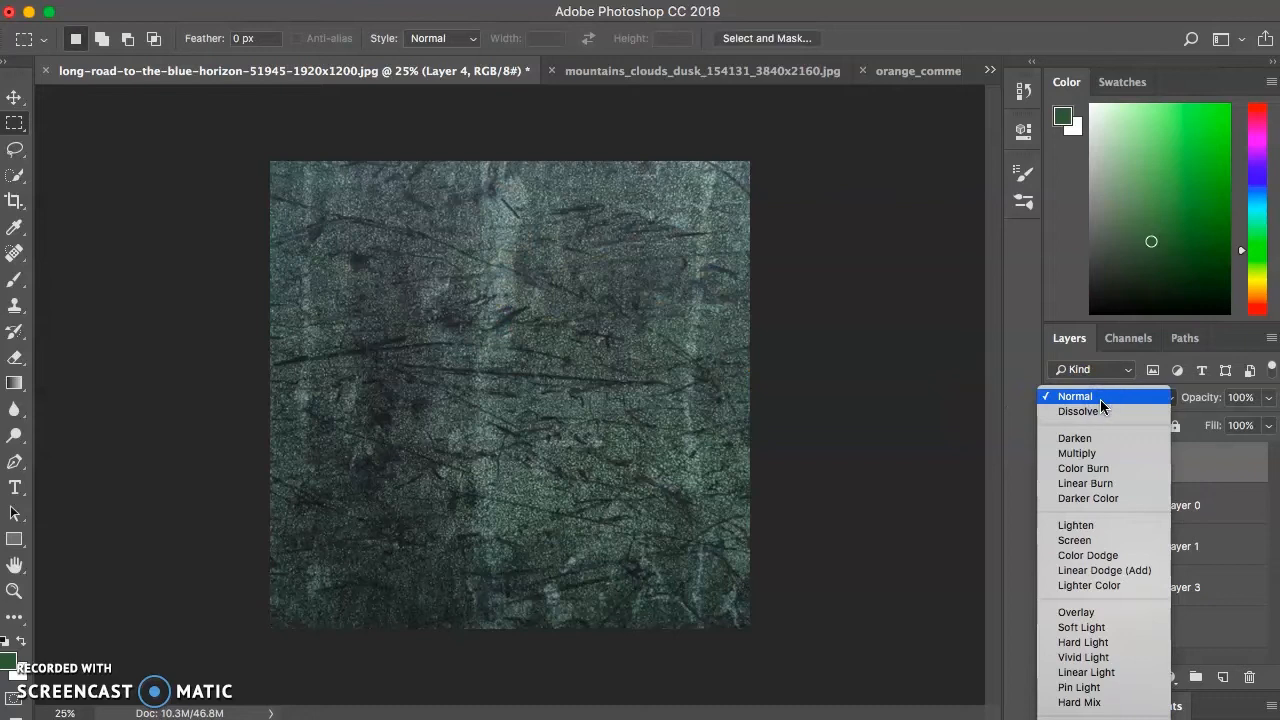
left_click(1105, 458)
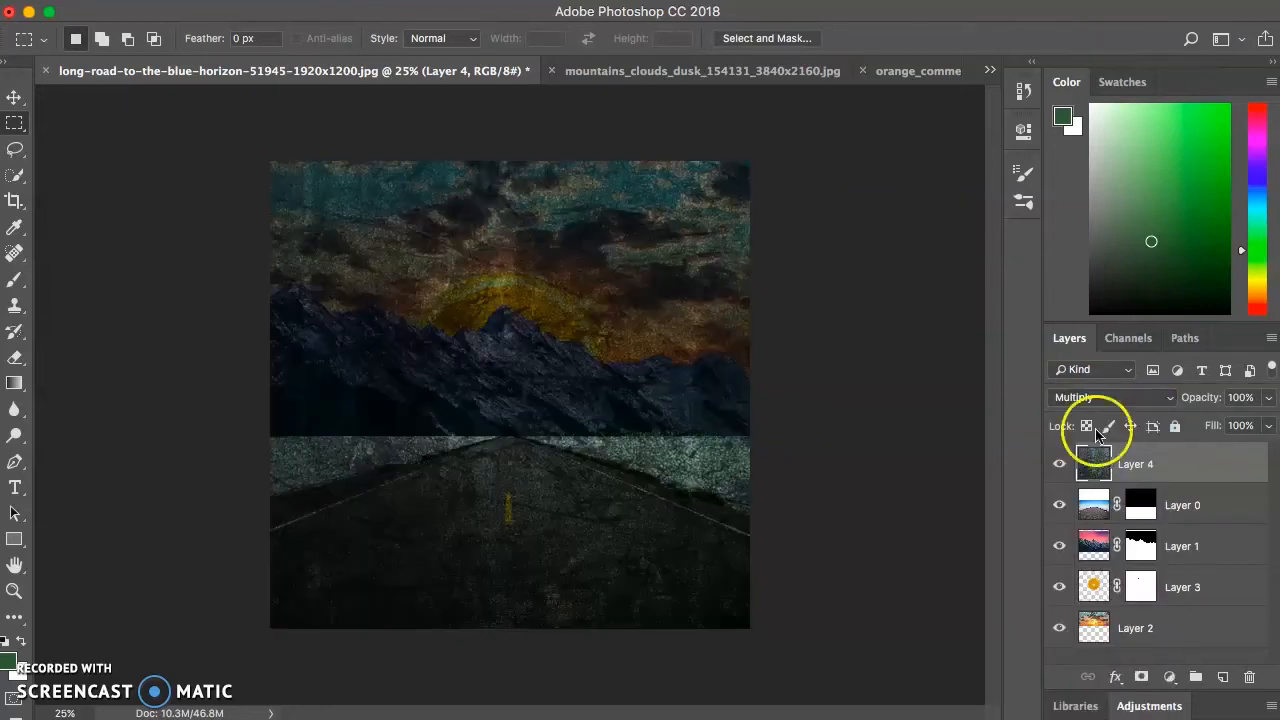
left_click(1088, 398)
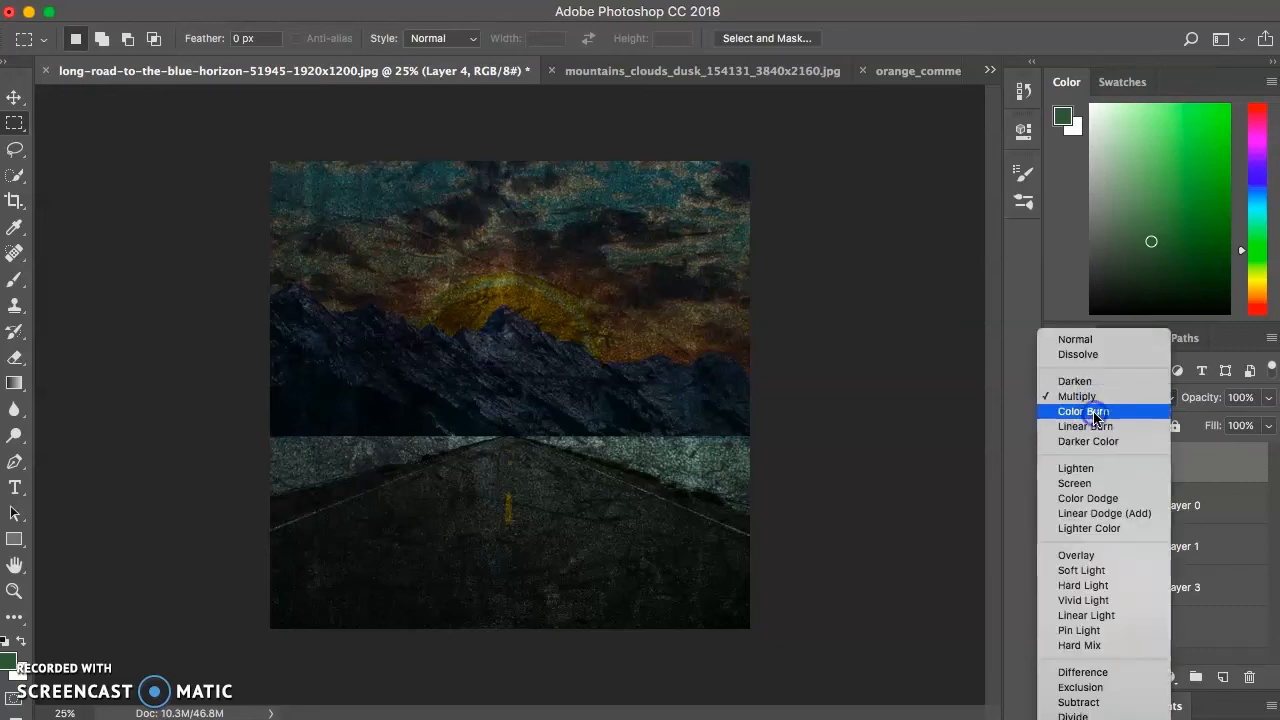
left_click(1096, 414)
left_click(1093, 400)
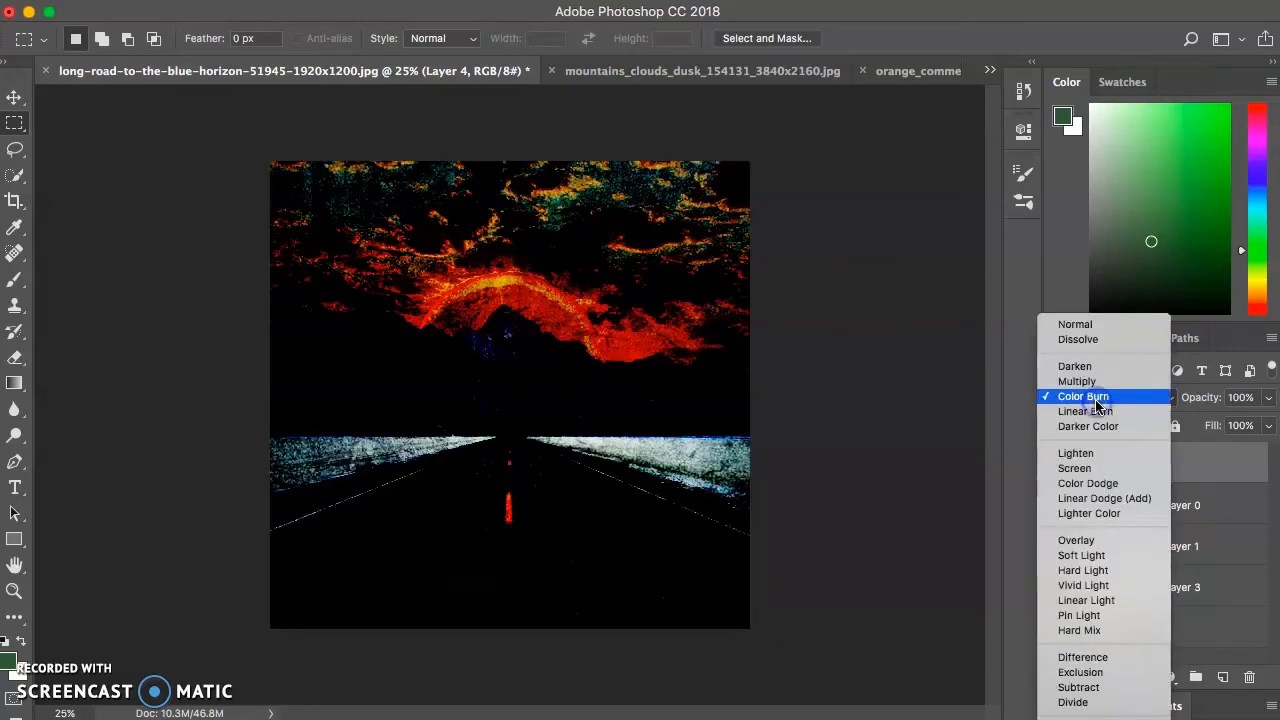
left_click(1095, 453)
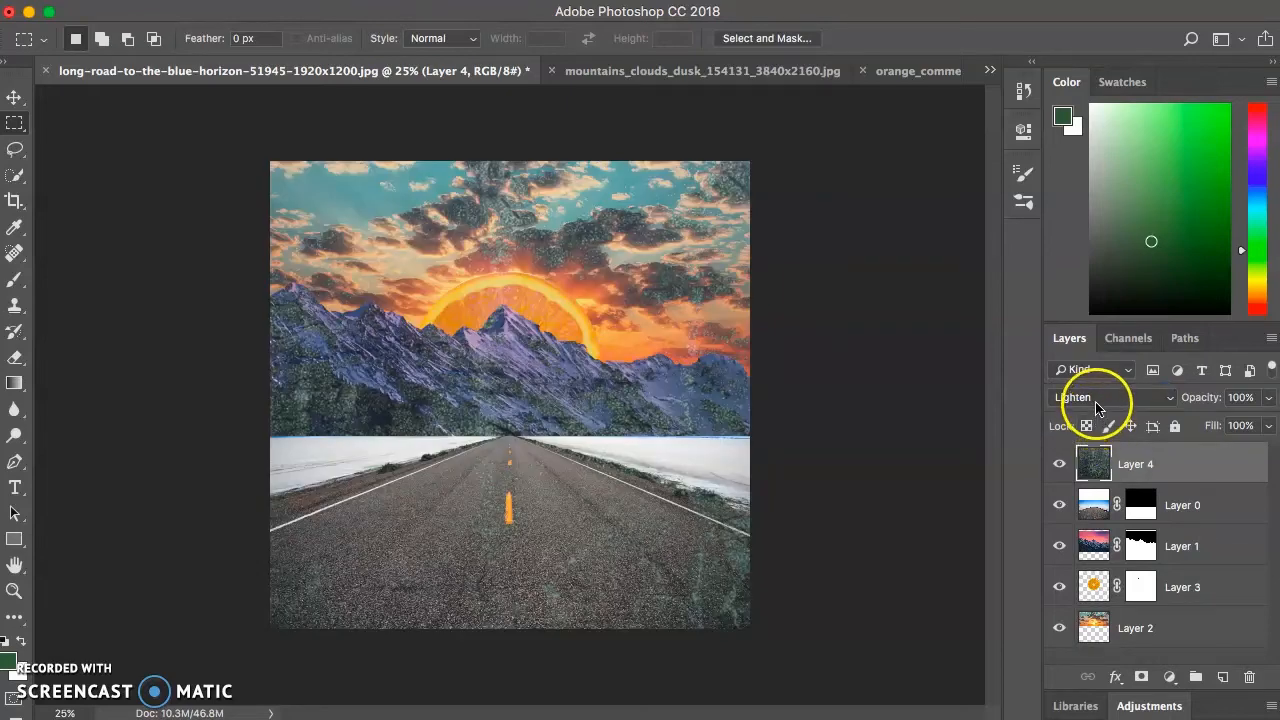
left_click(1095, 399)
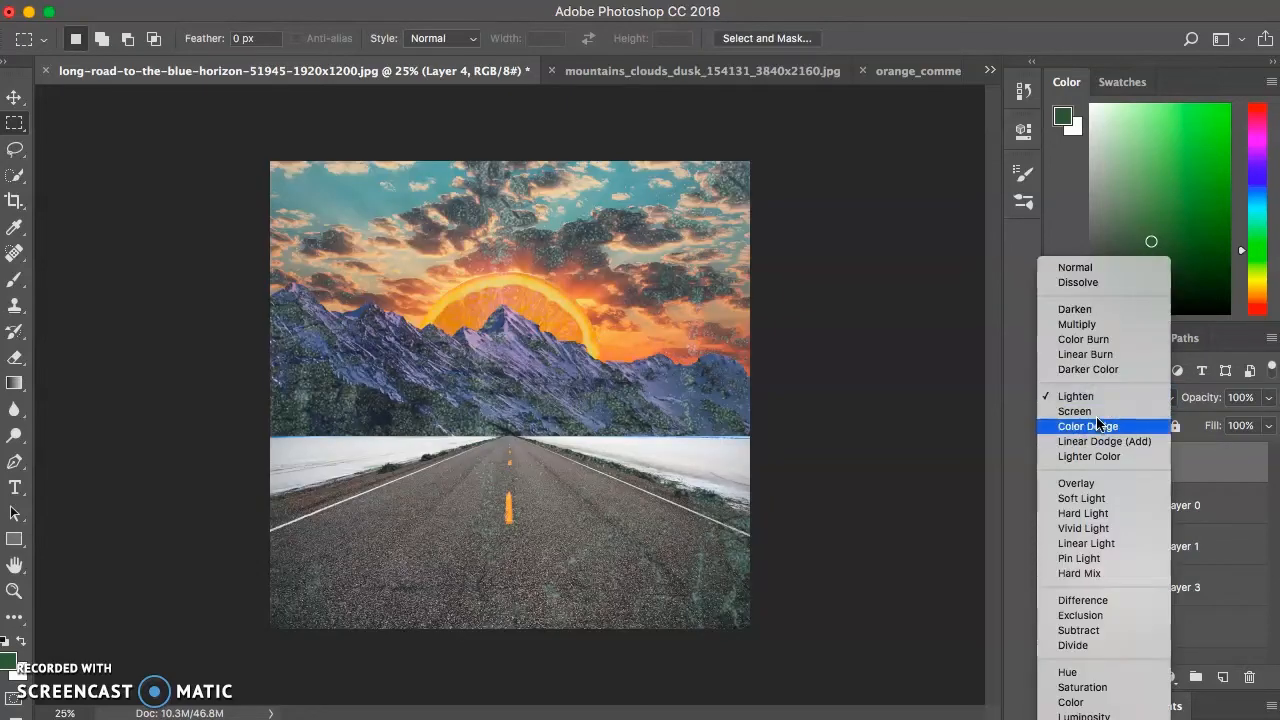
left_click(1095, 411)
- Set the grunge texture layer's blend mode to Overlay
left_click(1092, 397)
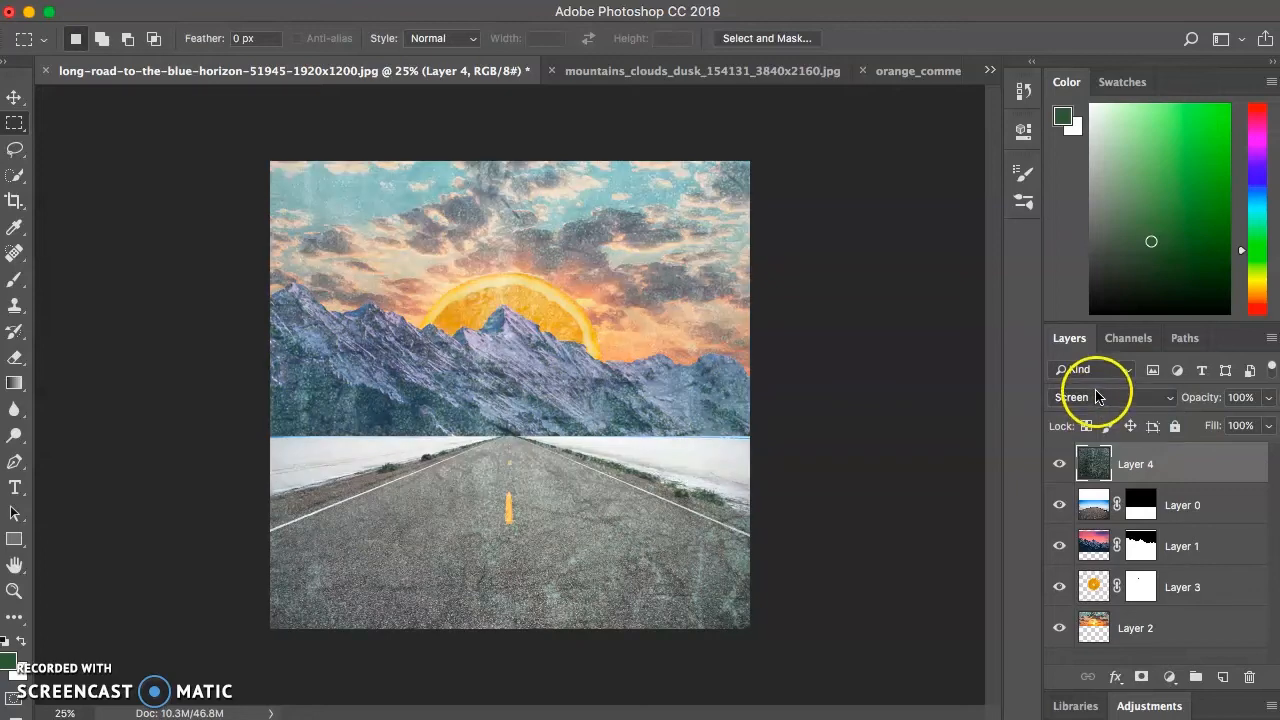
left_click(1098, 470)
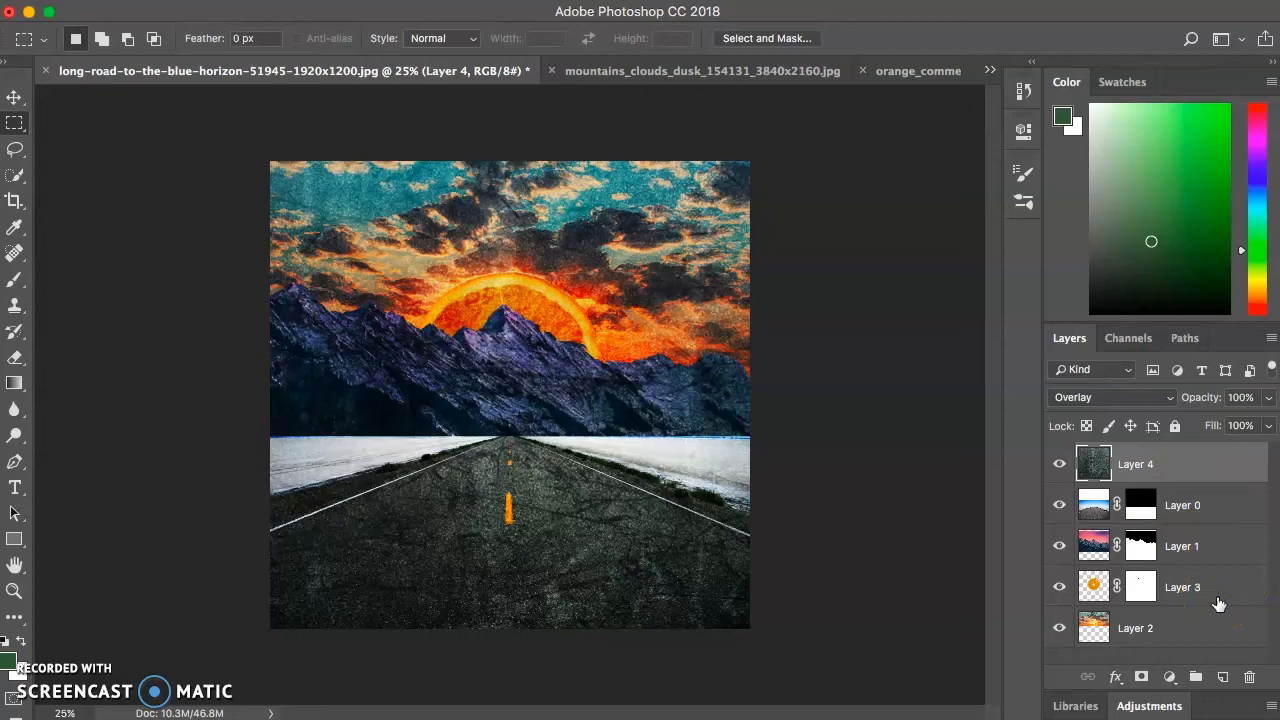
- Try the grunge texture layer's opacity at 65% and 18%, and restore it to 100%
left_click(1268, 397)
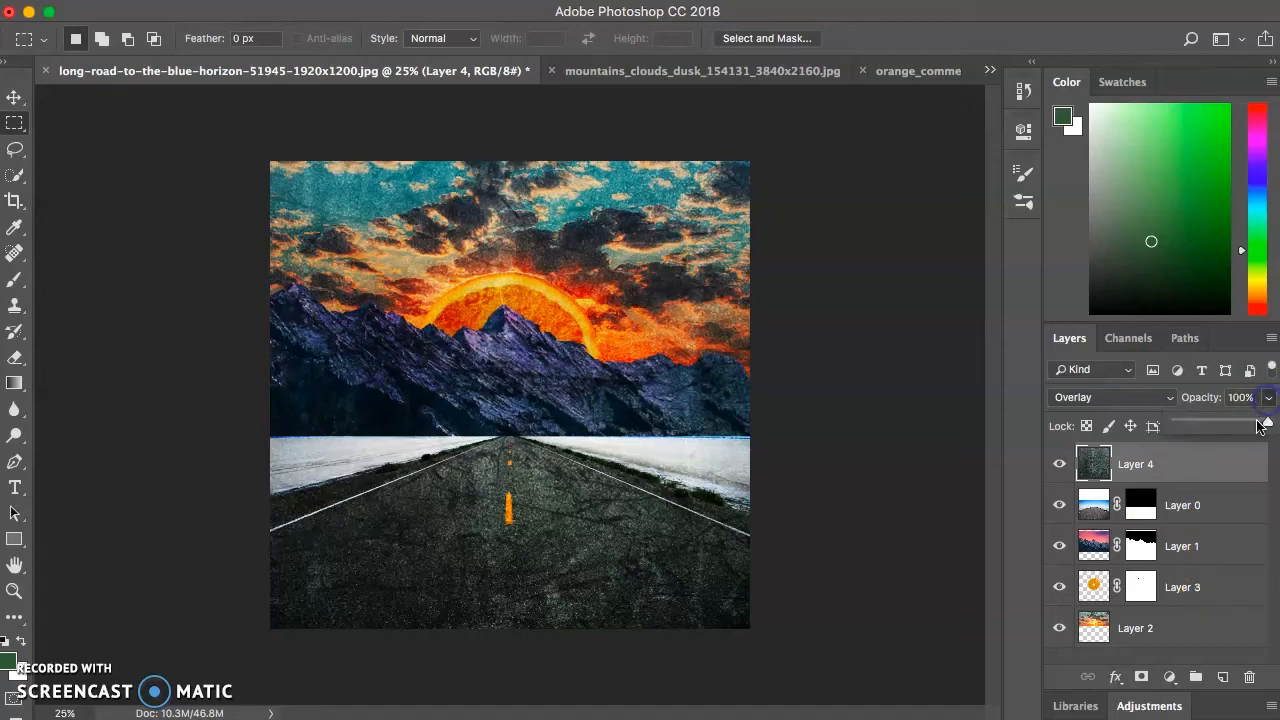
left_click_drag(1268, 426, 1237, 426)
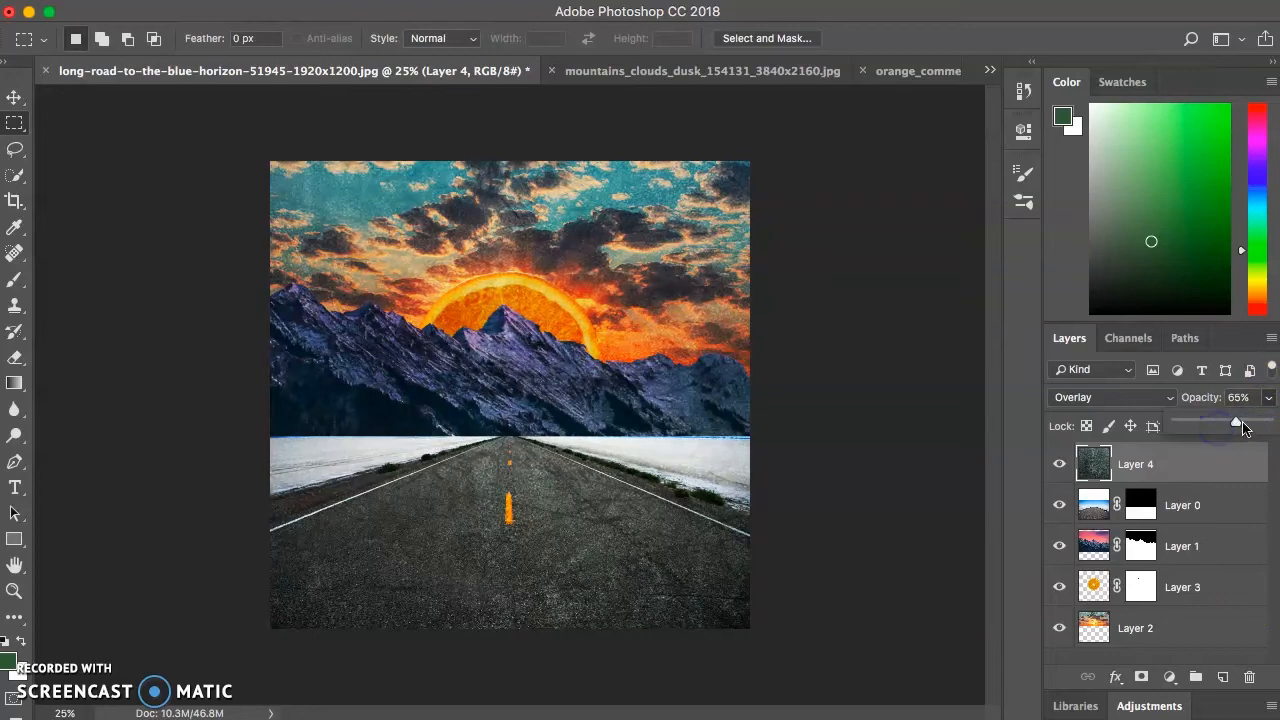
left_click_drag(1238, 426, 1193, 426)
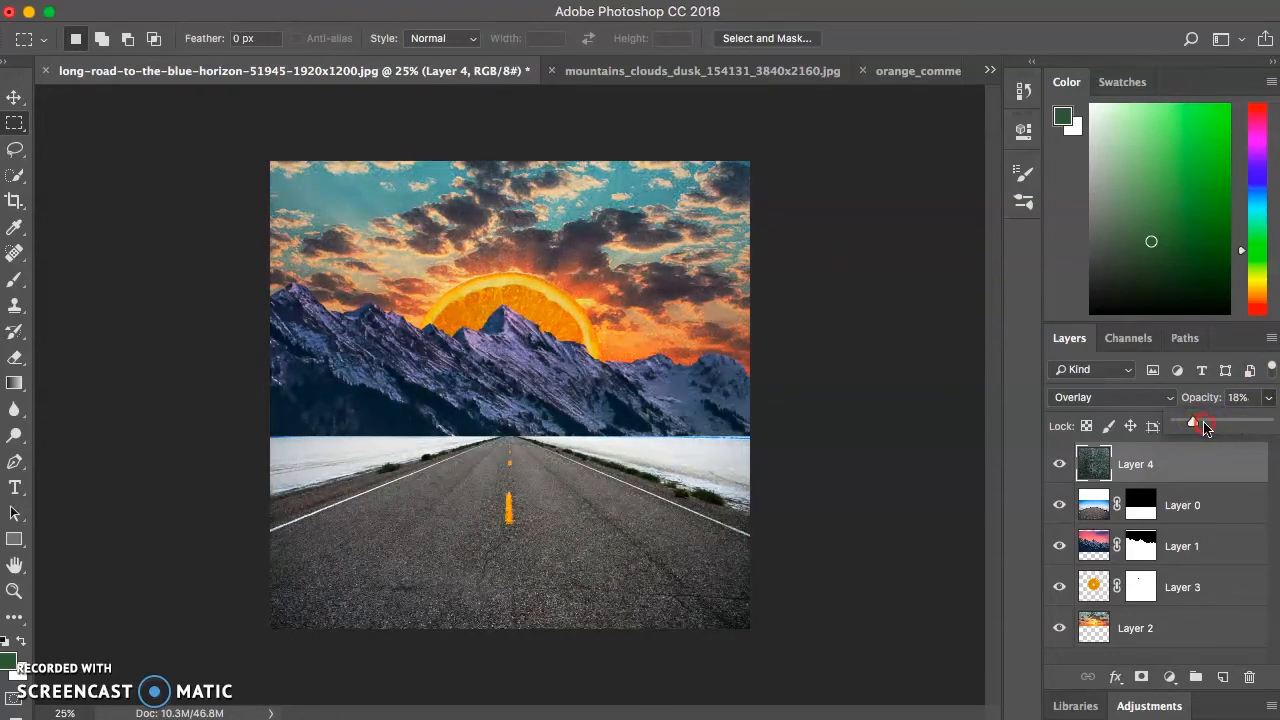
left_click_drag(1195, 427, 1270, 426)
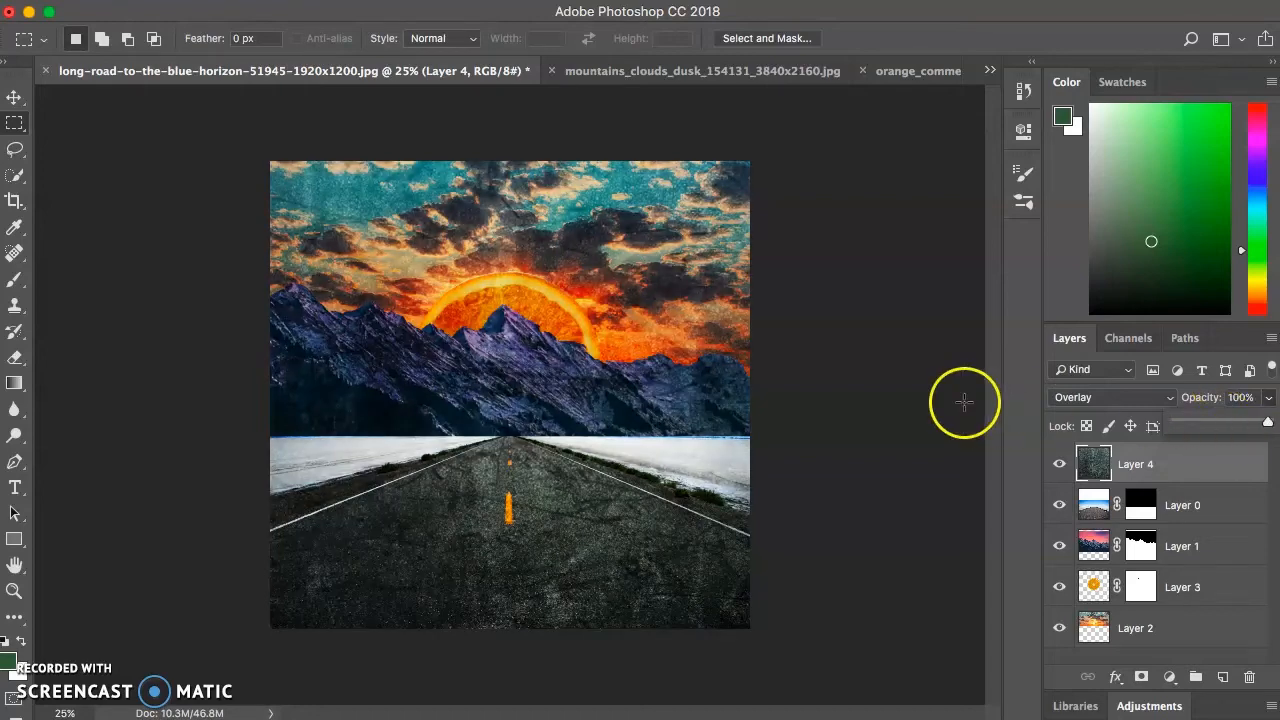
left_click(1020, 500)
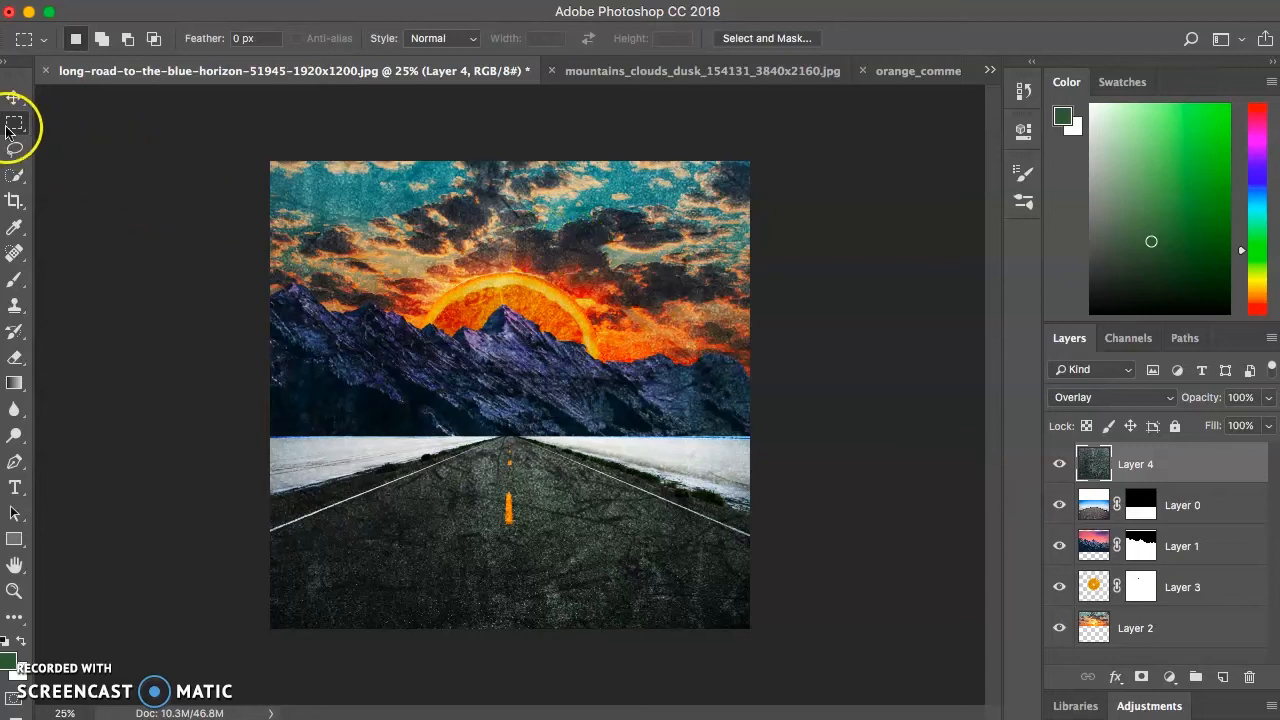
mouse_move(14, 120)
left_mouse_down()
mouse_move(78, 146)
mouse_move(72, 160)
mouse_move(15, 149)
mouse_move(100, 153)
mouse_move(100, 187)
mouse_move(117, 105)
left_mouse_up()
left_click(22, 175)
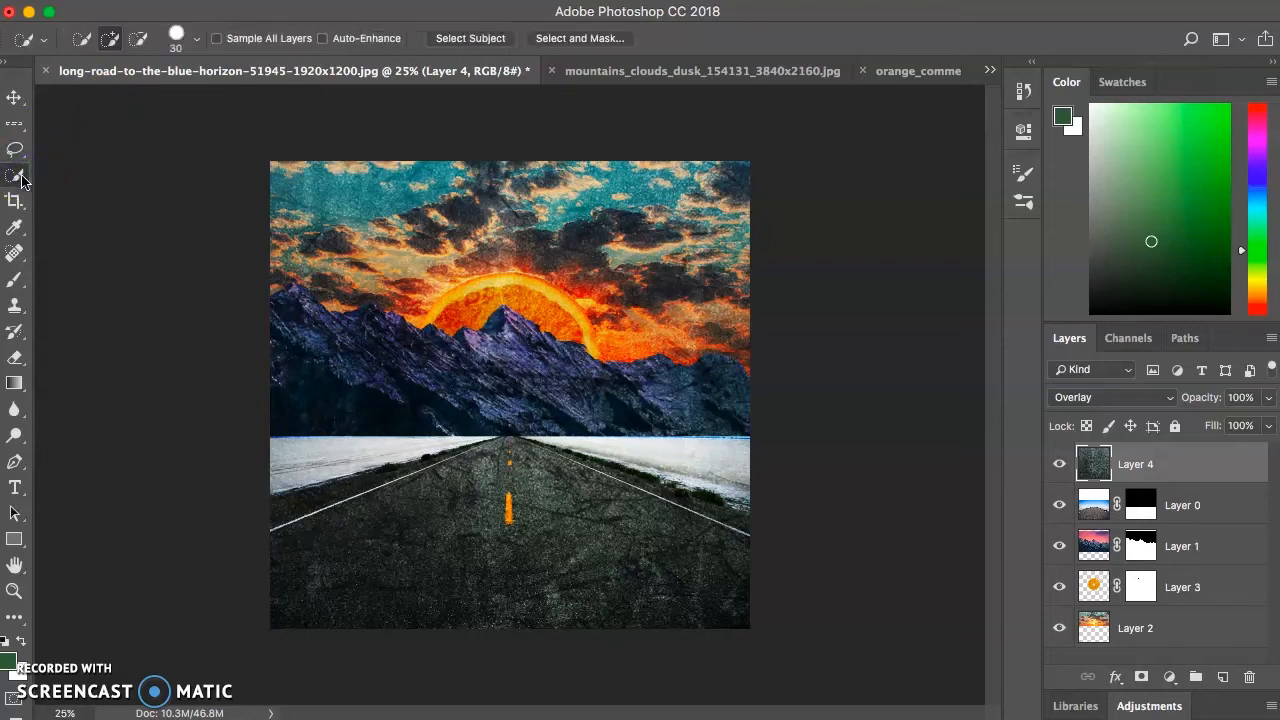
left_click_drag(22, 176, 78, 175)
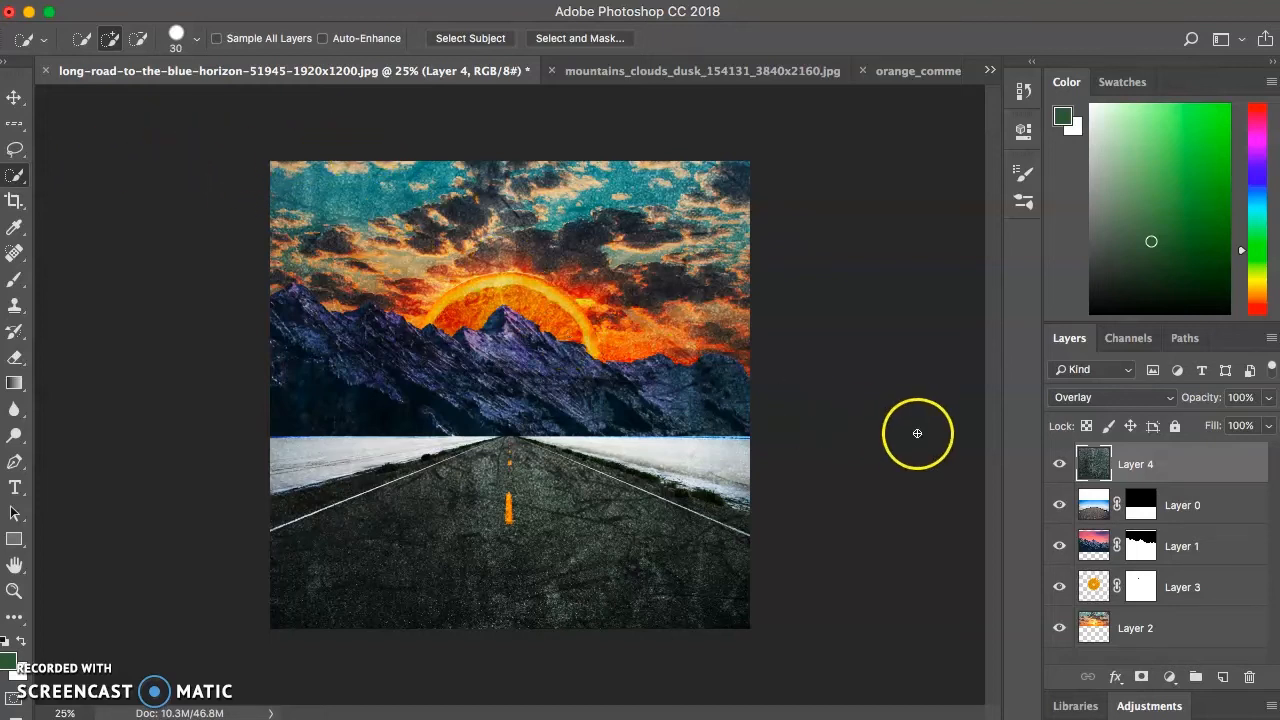
- Add a layer mask to the grunge texture layer and set up an 800 px Soft Round brush with 20% hardness
left_click(1148, 465)
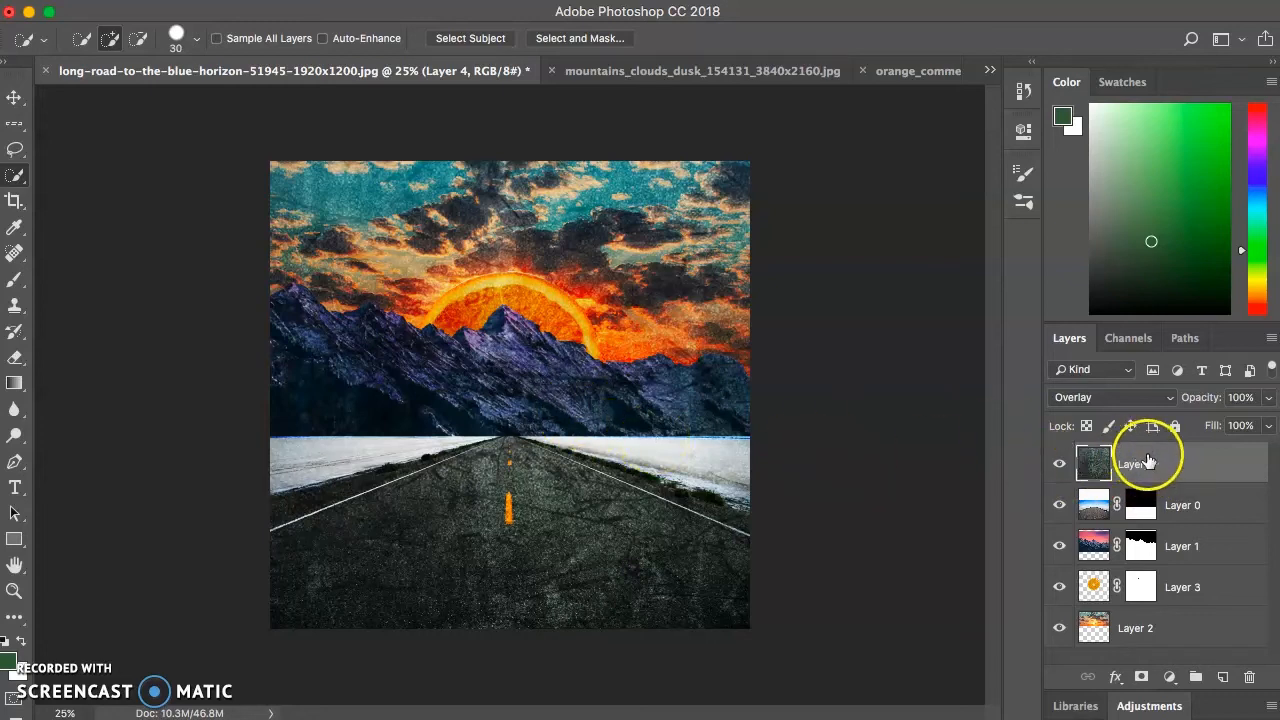
left_click(1141, 677)
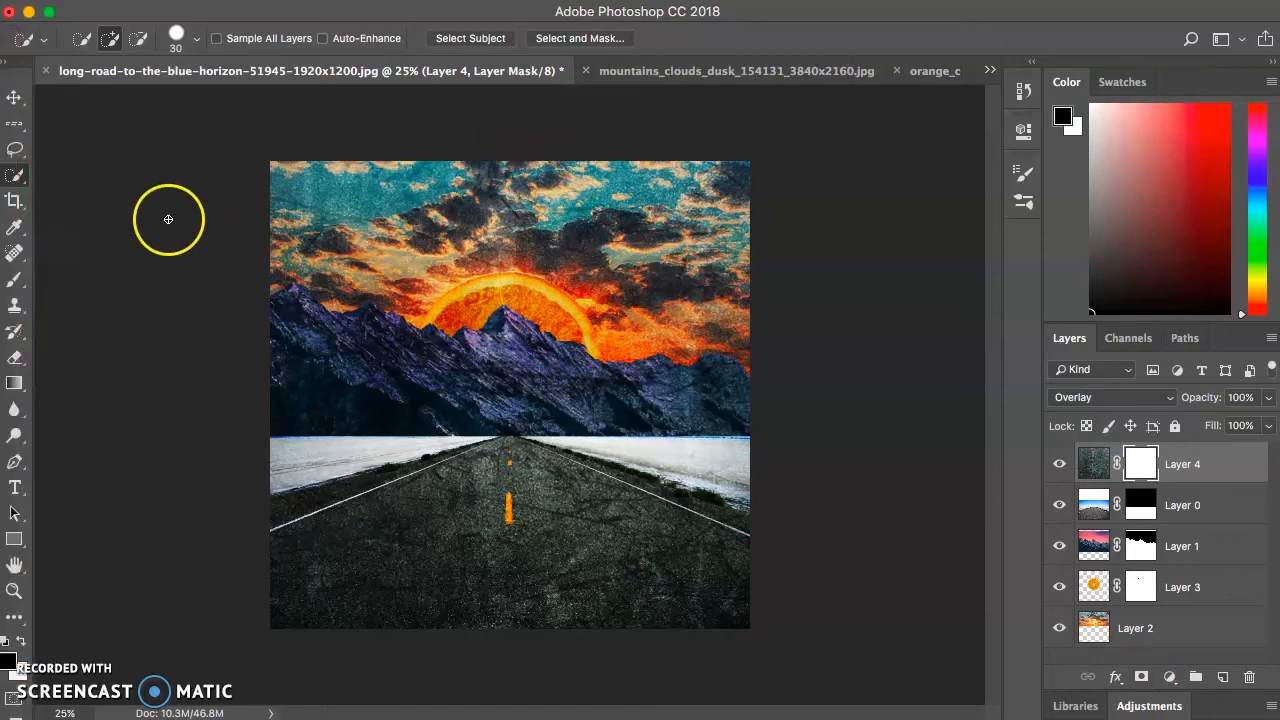
left_click(14, 279)
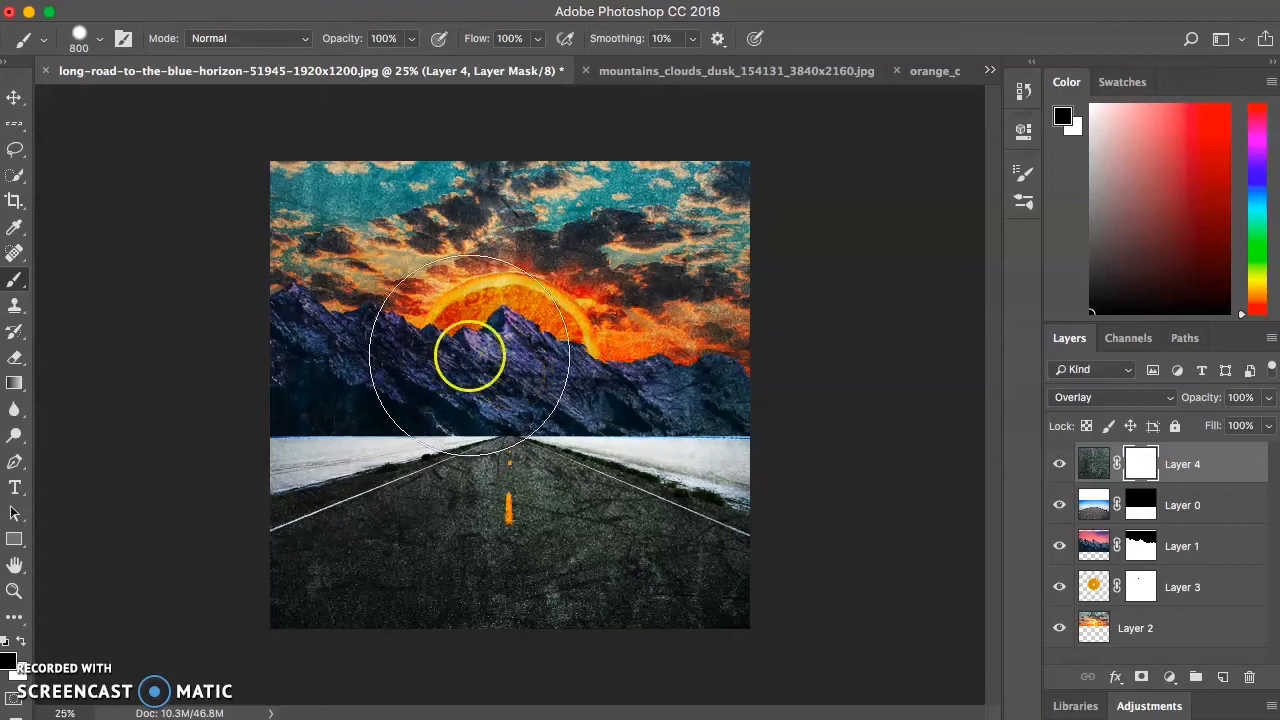
left_click(101, 42)
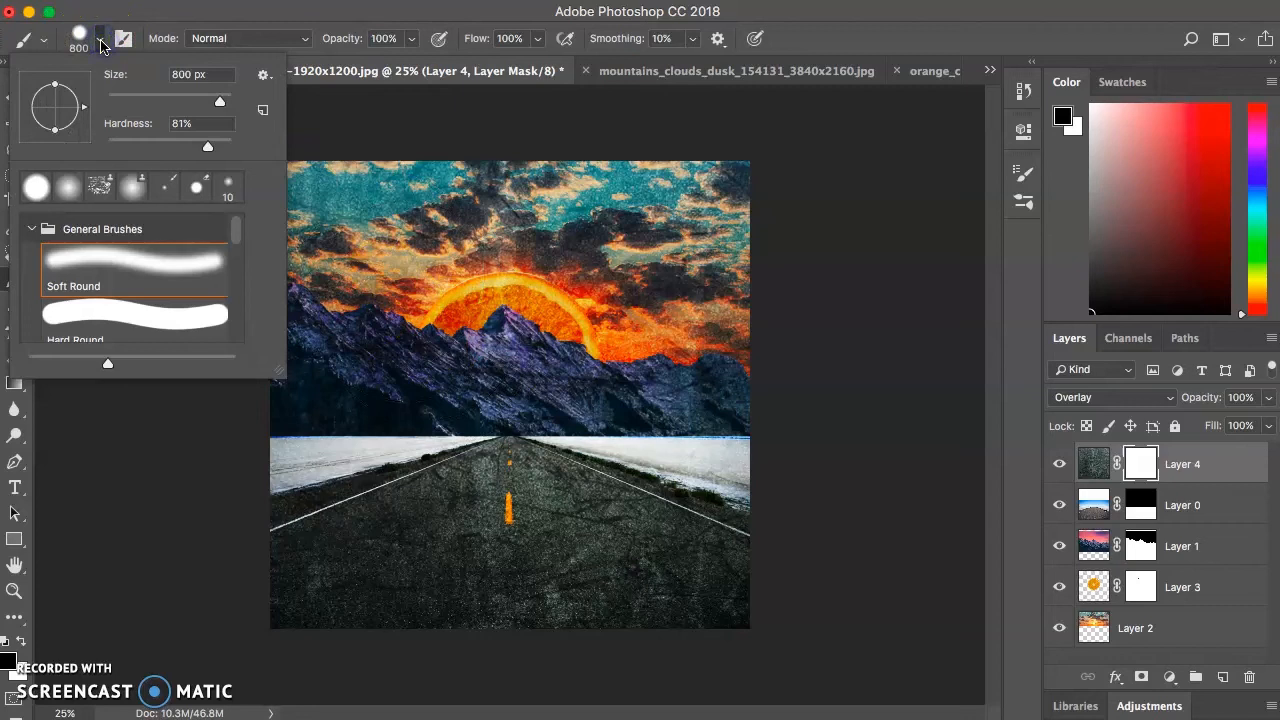
left_click_drag(210, 146, 132, 146)
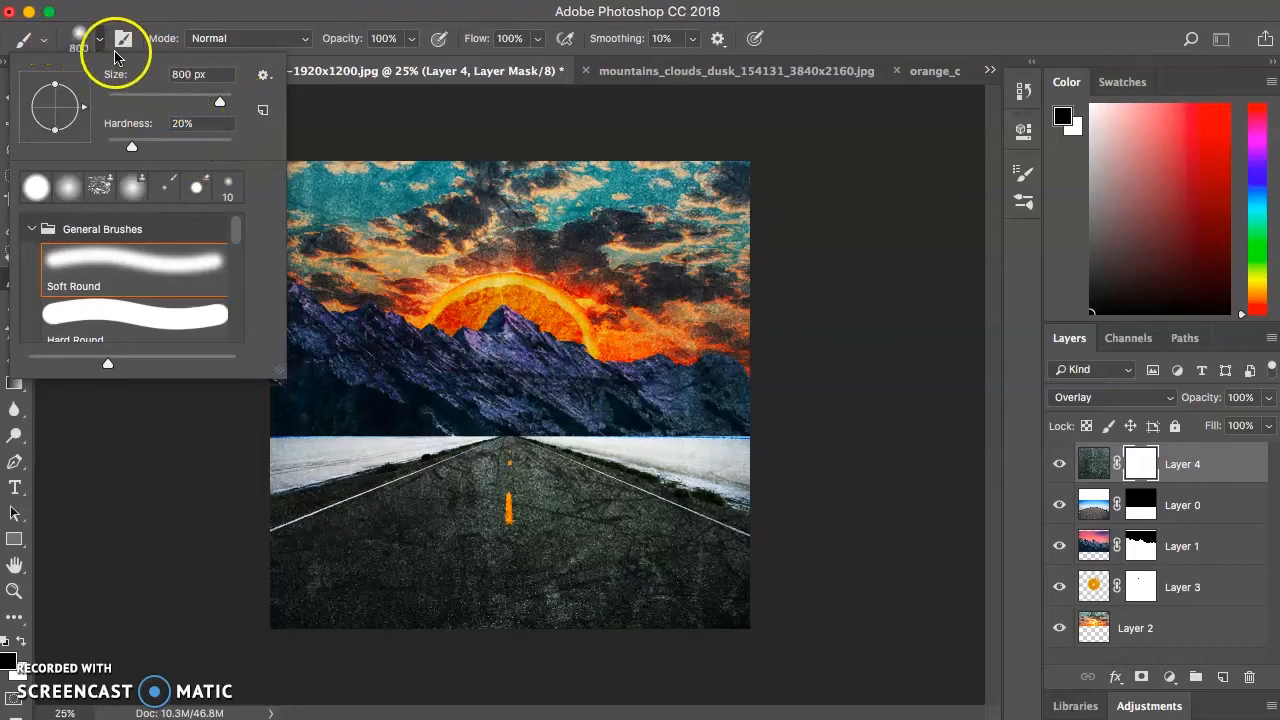
left_click(88, 38)
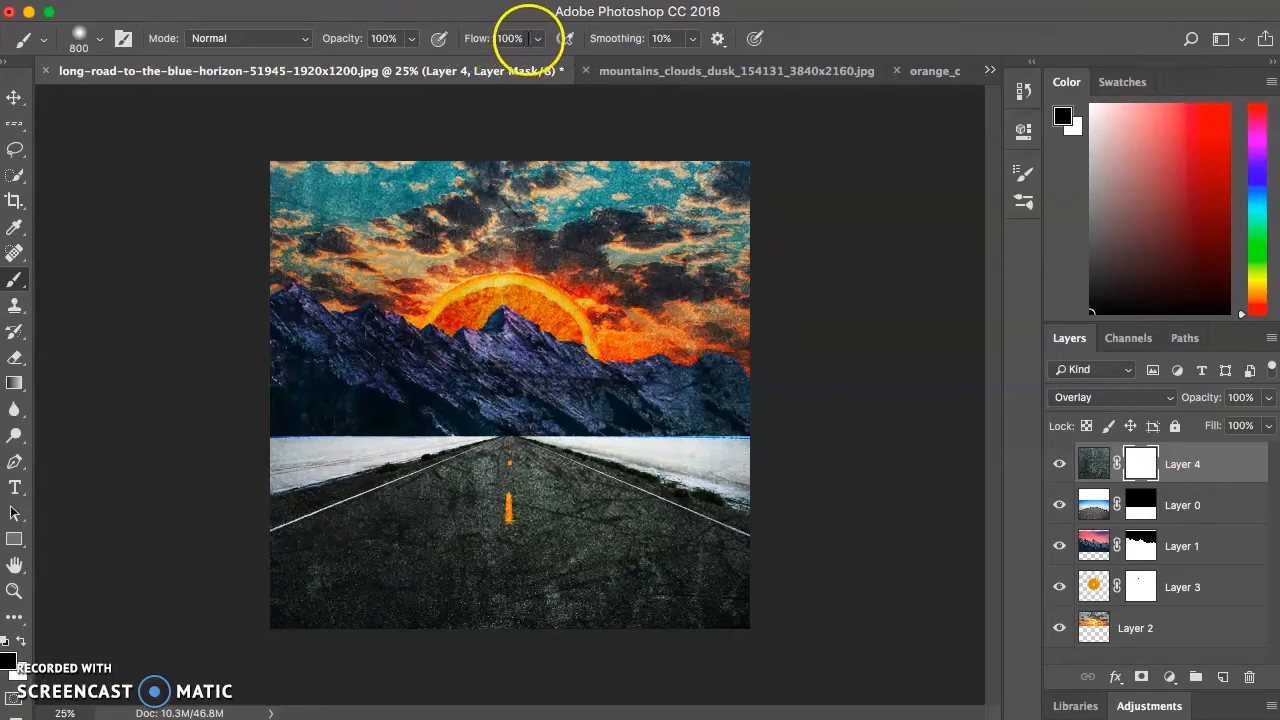
- Set the brush flow to 15% and paint black on the grunge texture's mask over the orange, mountains and upper road
left_click(537, 40)
left_click_drag(539, 70, 459, 70)
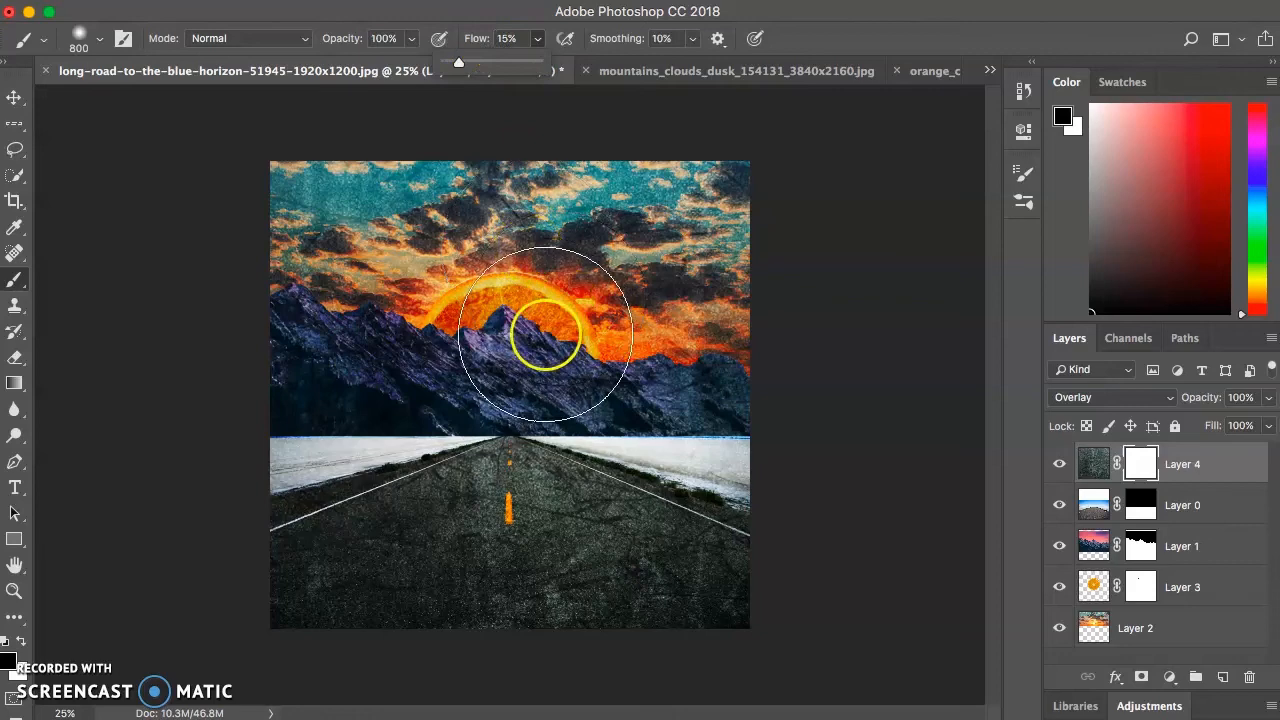
mouse_move(523, 376)
left_mouse_down()
mouse_move(459, 405)
mouse_move(458, 434)
mouse_move(504, 439)
mouse_move(569, 392)
mouse_move(550, 328)
mouse_move(503, 317)
mouse_move(438, 356)
mouse_move(440, 437)
mouse_move(513, 473)
mouse_move(592, 449)
mouse_move(593, 373)
mouse_move(559, 315)
mouse_move(480, 316)
mouse_move(421, 362)
mouse_move(423, 430)
mouse_move(467, 490)
mouse_move(518, 499)
mouse_move(566, 448)
mouse_move(570, 366)
left_mouse_up()
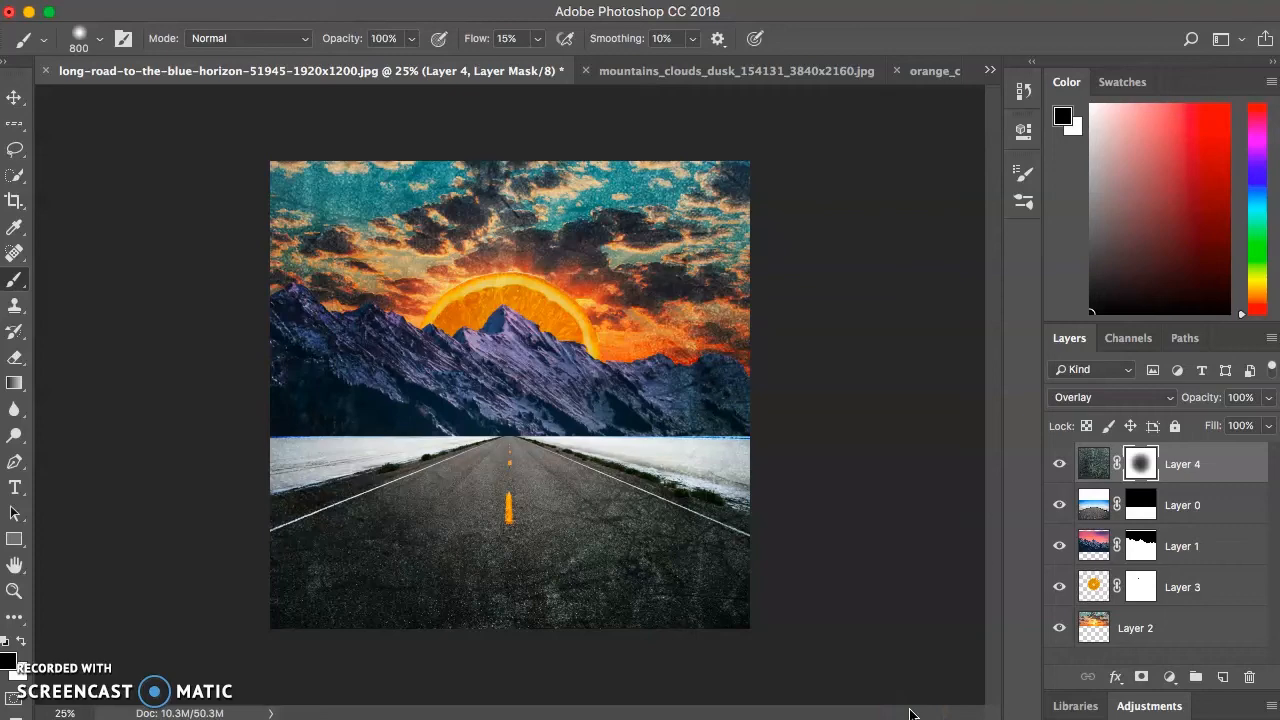
mouse_move(754, 657)
left_mouse_down()
mouse_move(563, 346)
mouse_move(517, 449)
mouse_move(513, 436)
left_mouse_up()
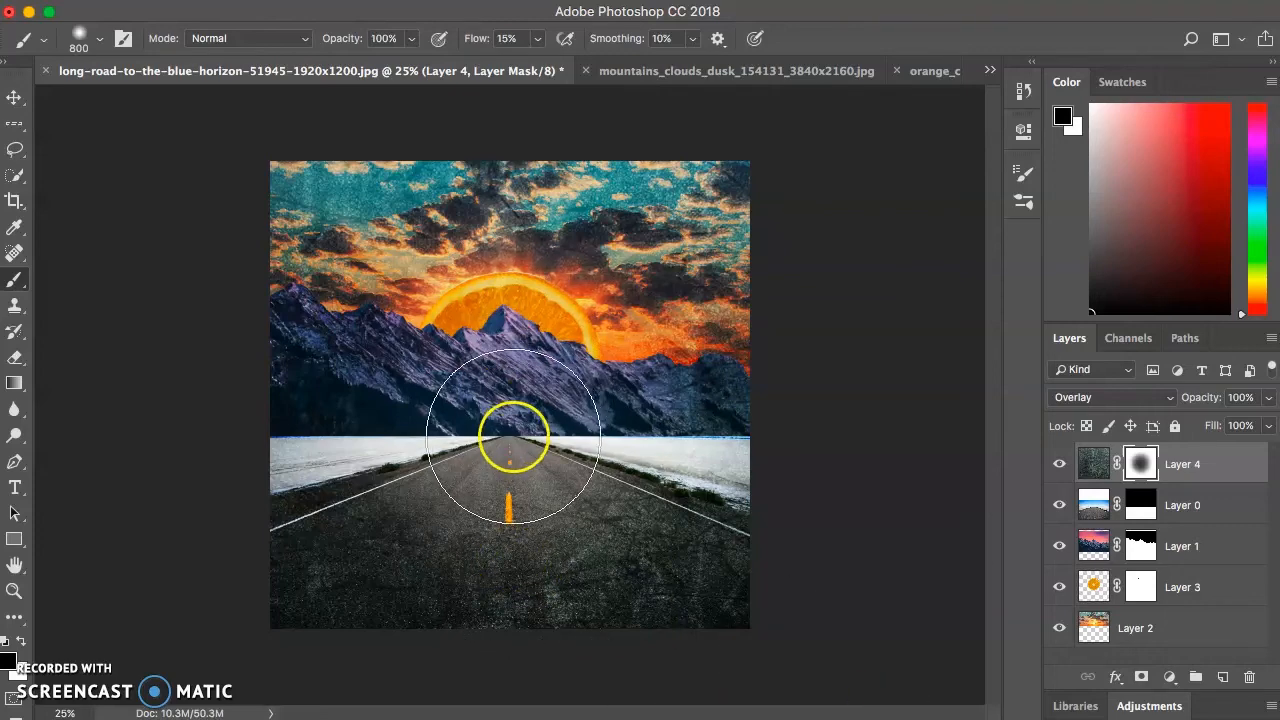
- Switch the brush colour to white and paint the grunge texture back in over the centre of the mask
left_click(20, 642)
mouse_move(466, 491)
left_mouse_down()
mouse_move(534, 347)
mouse_move(487, 513)
mouse_move(518, 356)
mouse_move(615, 328)
mouse_move(494, 267)
mouse_move(505, 473)
mouse_move(518, 445)
left_mouse_up()
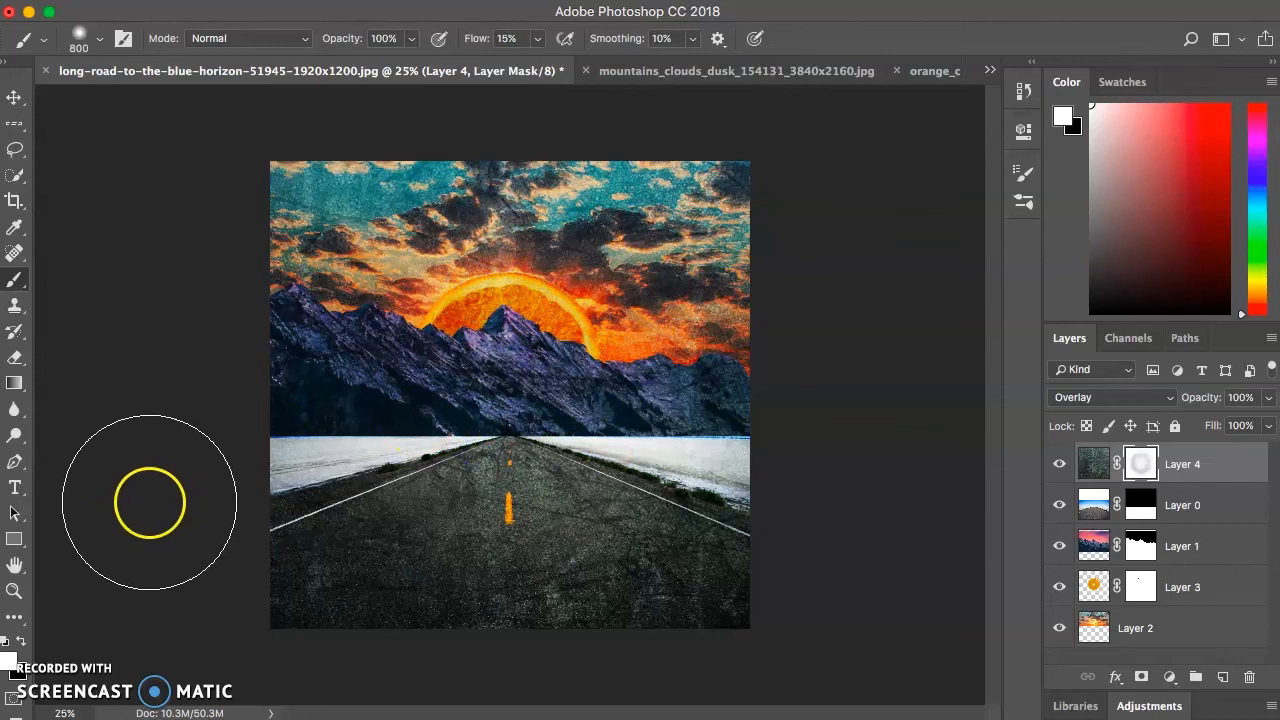
- Switch back to black, set the brush flow to 9% and softly mask the grunge texture over the orange, mountains and road
left_click(20, 642)
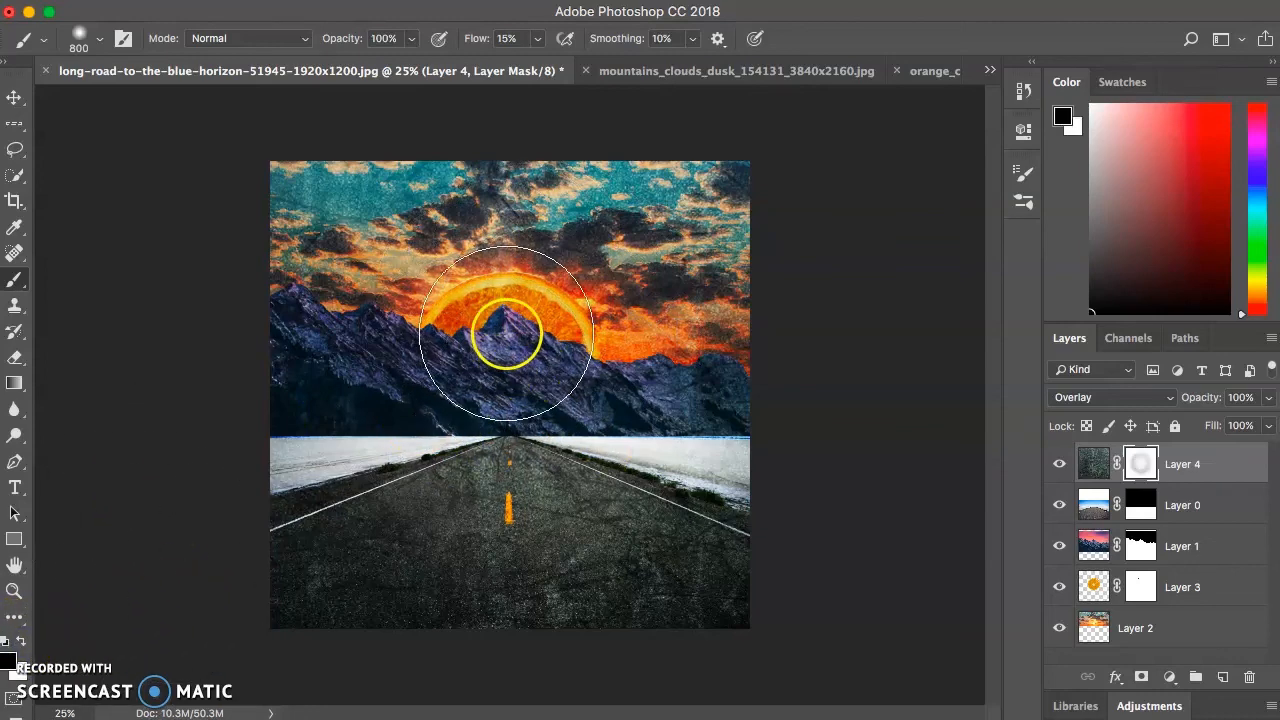
left_click(537, 39)
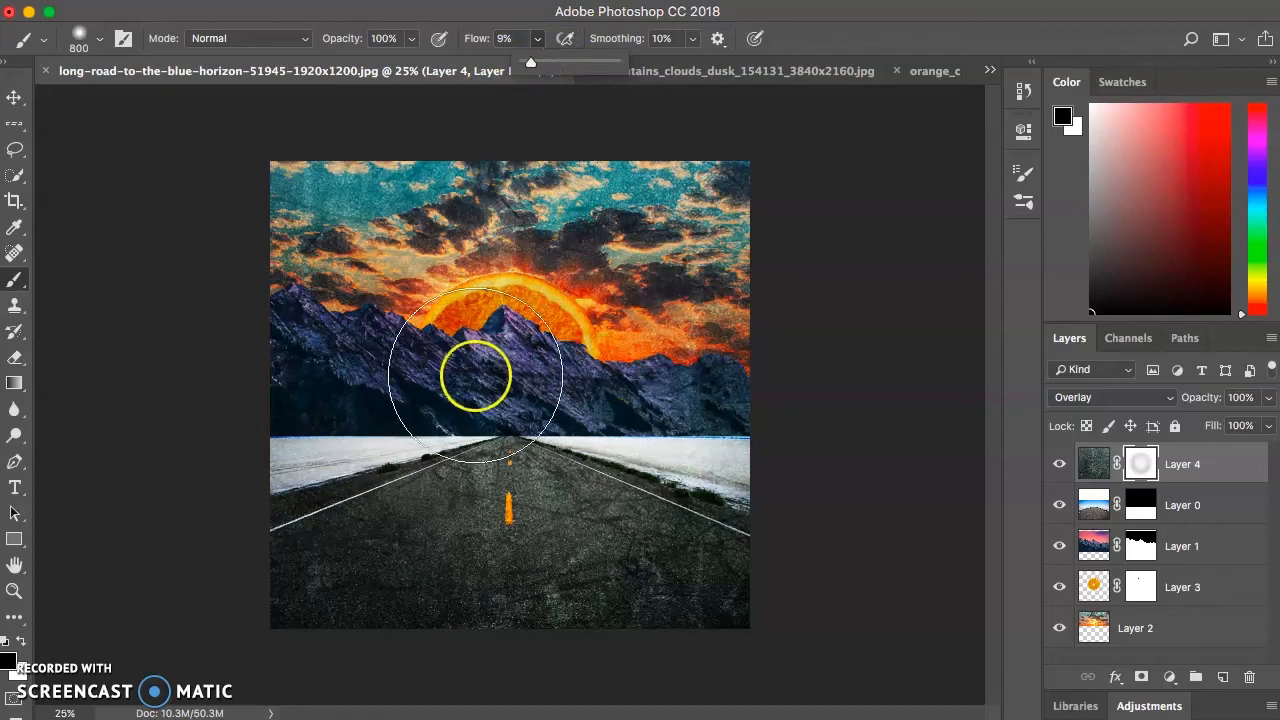
mouse_move(526, 380)
left_mouse_down()
mouse_move(482, 362)
mouse_move(586, 463)
mouse_move(463, 371)
mouse_move(423, 457)
mouse_move(997, 580)
left_mouse_up()
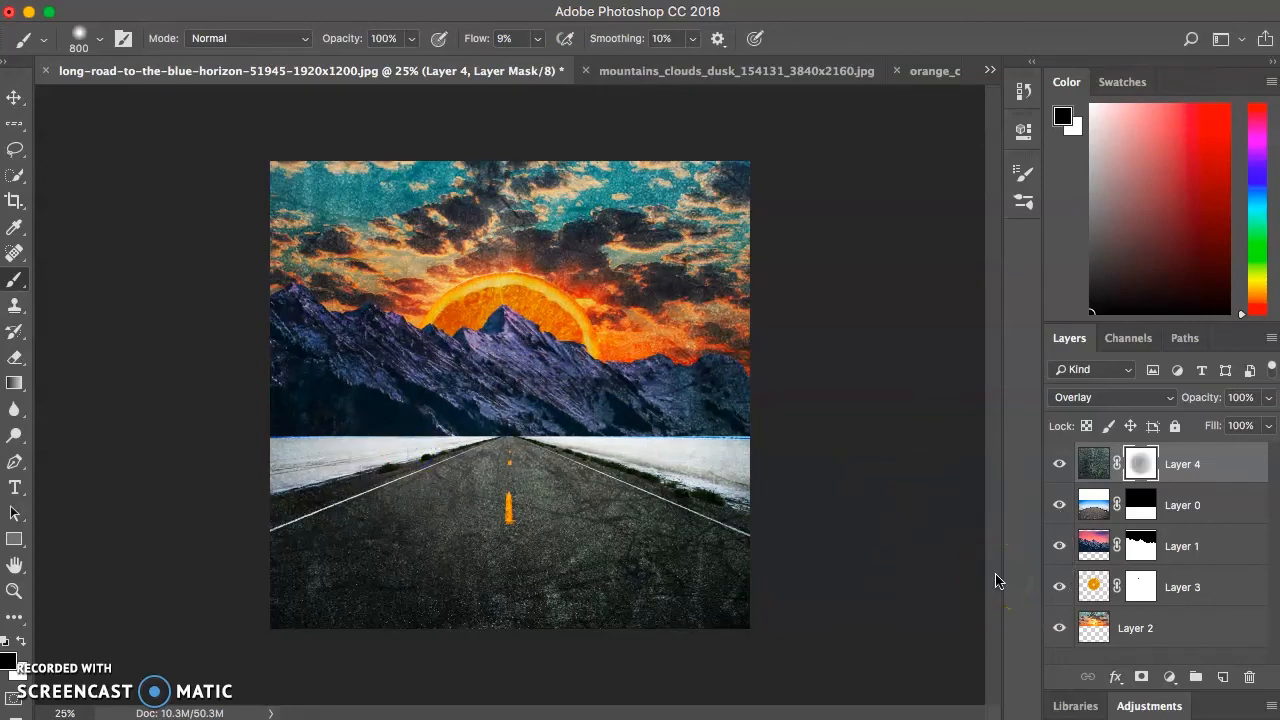
mouse_move(531, 460)
left_mouse_down()
mouse_move(530, 417)
mouse_move(498, 430)
mouse_move(533, 448)
mouse_move(485, 441)
mouse_move(493, 453)
mouse_move(533, 434)
mouse_move(482, 464)
mouse_move(501, 412)
mouse_move(483, 490)
mouse_move(463, 504)
mouse_move(453, 445)
mouse_move(502, 436)
mouse_move(470, 438)
mouse_move(517, 455)
mouse_move(498, 444)
mouse_move(437, 457)
mouse_move(409, 368)
mouse_move(464, 329)
mouse_move(572, 308)
mouse_move(624, 262)
mouse_move(650, 259)
mouse_move(715, 193)
mouse_move(586, 221)
mouse_move(600, 320)
mouse_move(599, 218)
mouse_move(505, 300)
mouse_move(557, 293)
mouse_move(497, 403)
mouse_move(481, 374)
mouse_move(422, 372)
left_mouse_up()
left_click(542, 493)
left_click_drag(542, 493, 571, 488)
left_click(606, 393)
left_click_drag(500, 277, 409, 300)
mouse_move(657, 597)
left_mouse_down()
mouse_move(670, 498)
mouse_move(698, 498)
mouse_move(711, 350)
mouse_move(380, 268)
mouse_move(266, 505)
mouse_move(660, 528)
mouse_move(586, 183)
mouse_move(342, 332)
mouse_move(642, 605)
mouse_move(739, 246)
mouse_move(447, 324)
mouse_move(535, 613)
mouse_move(722, 578)
left_mouse_up()
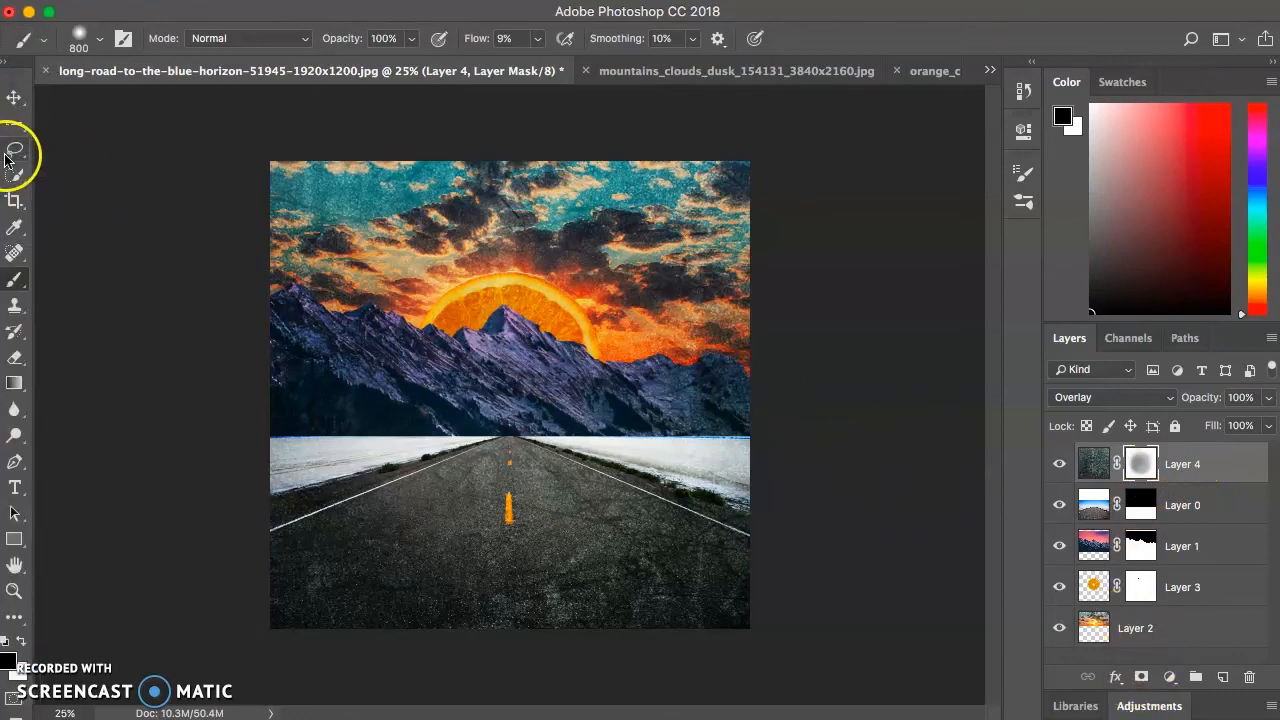
left_click(18, 180)
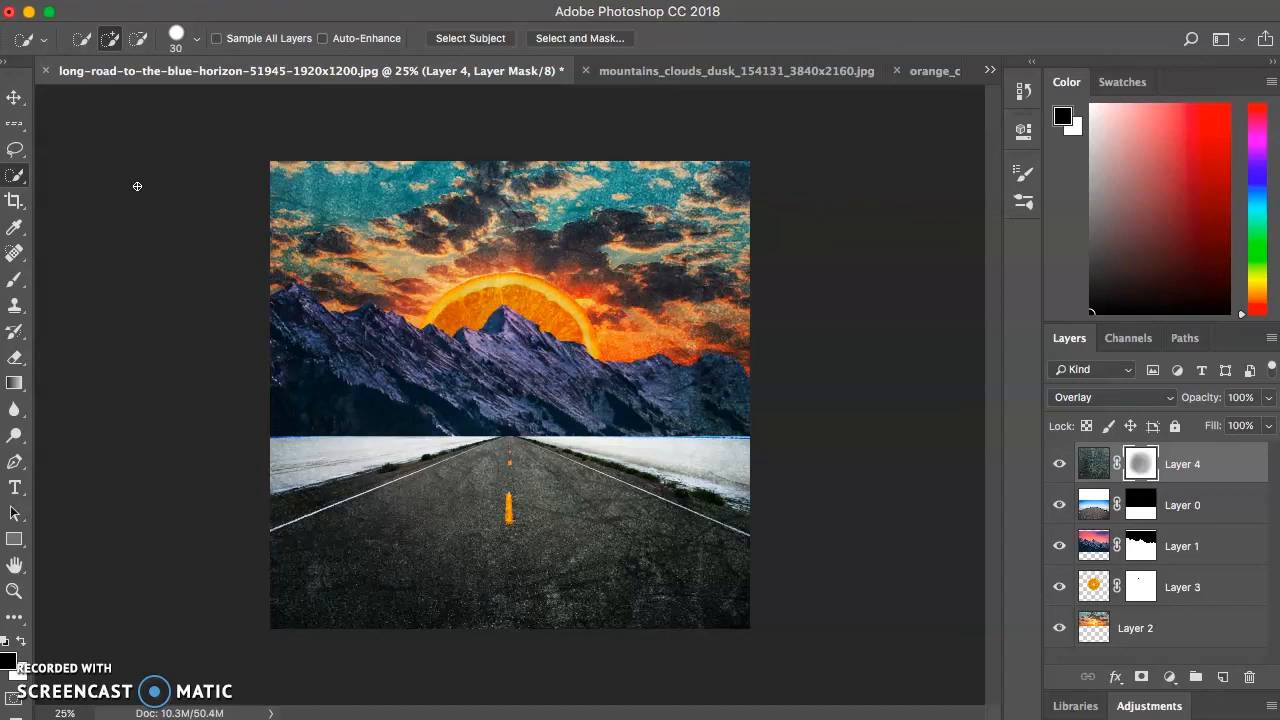
left_click(119, 203)
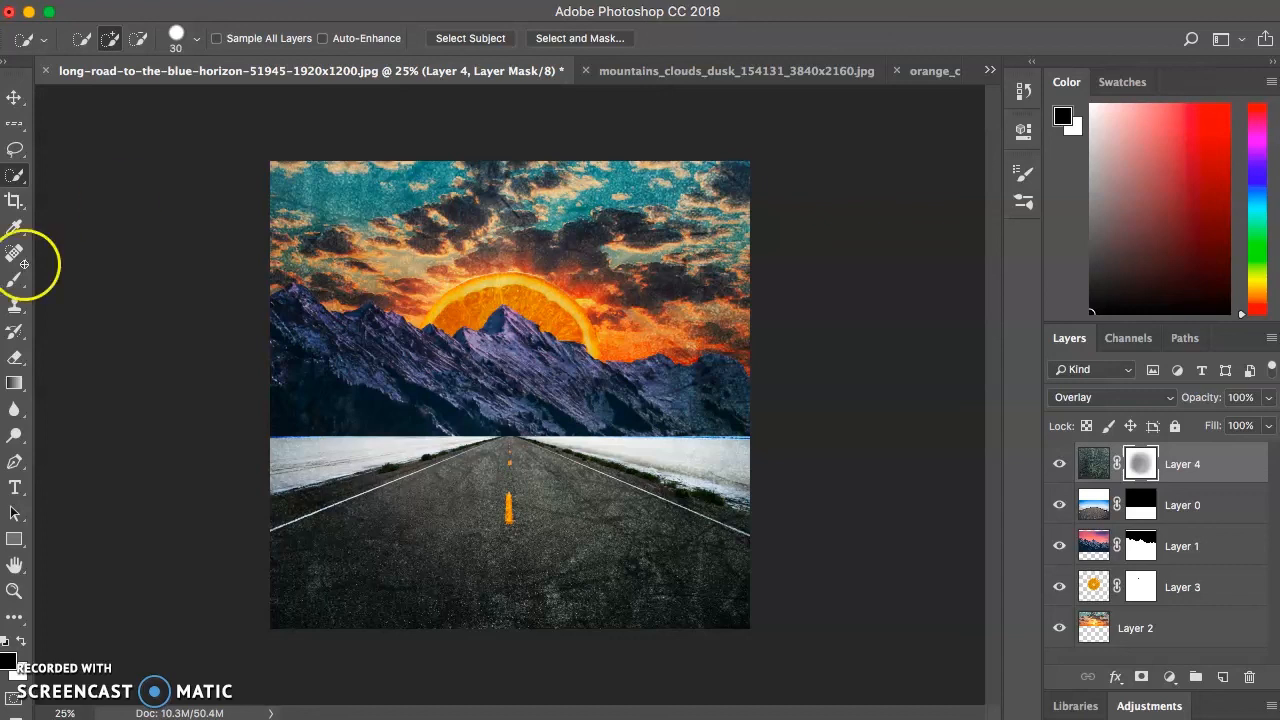